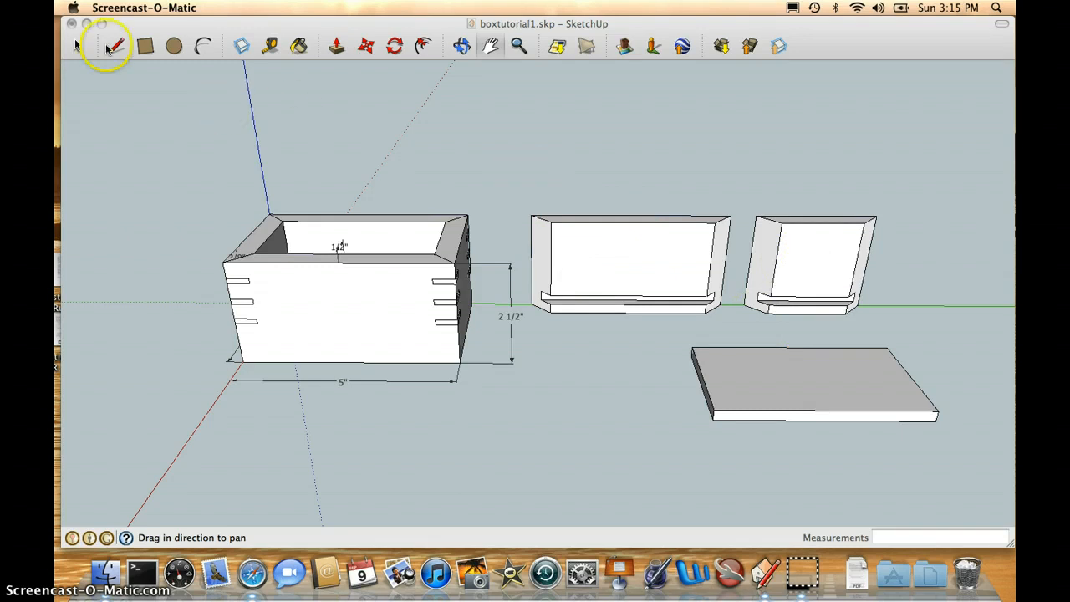
Step: Make the whole long side panel into a component named longside, replacing the existing definition of that name
{"action": "left_click", "coordinate": [77, 46]}
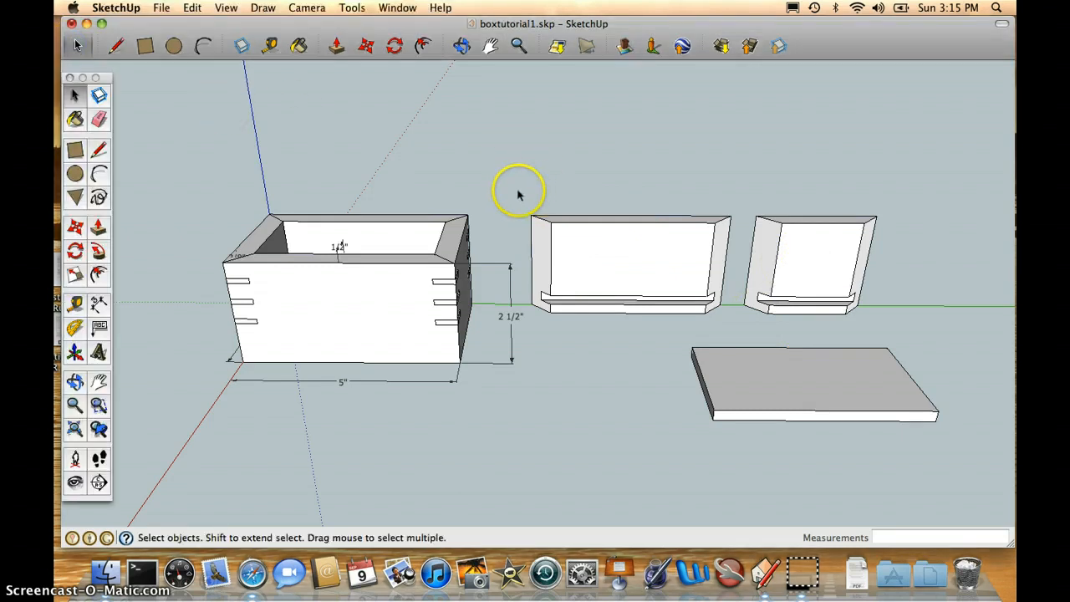
{"action": "left_click_drag", "start_coordinate": [521, 191], "coordinate": [738, 328]}
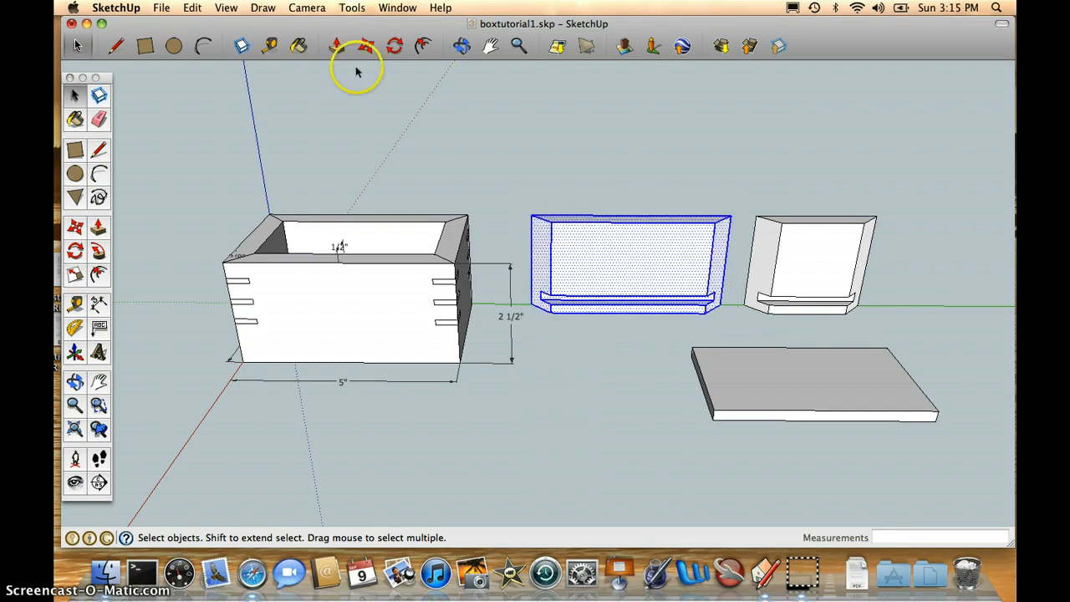
{"action": "left_click", "coordinate": [242, 46]}
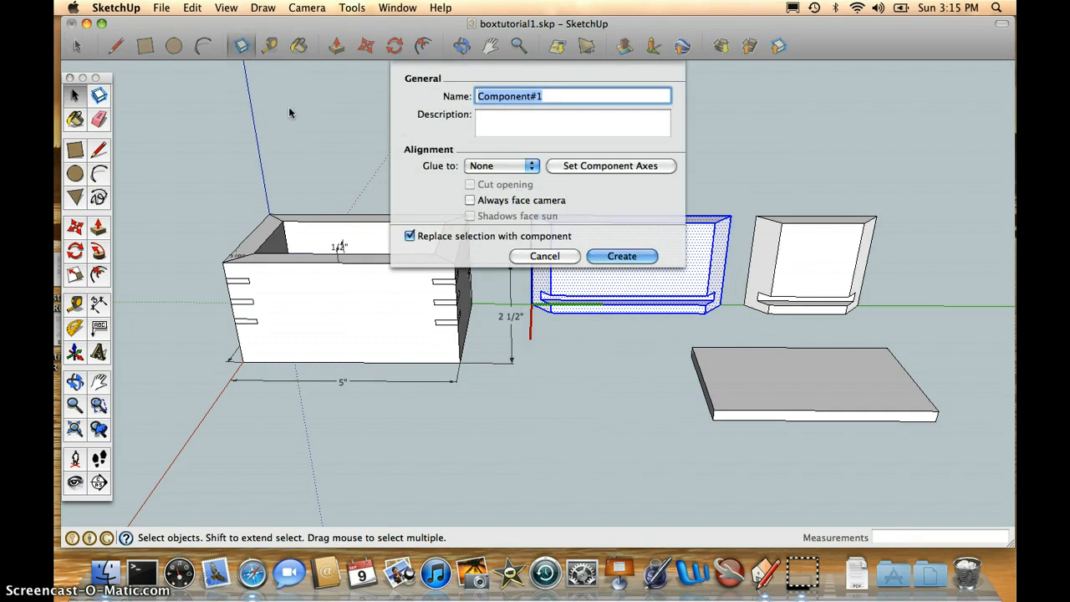
{"action": "type", "text": "longside"}
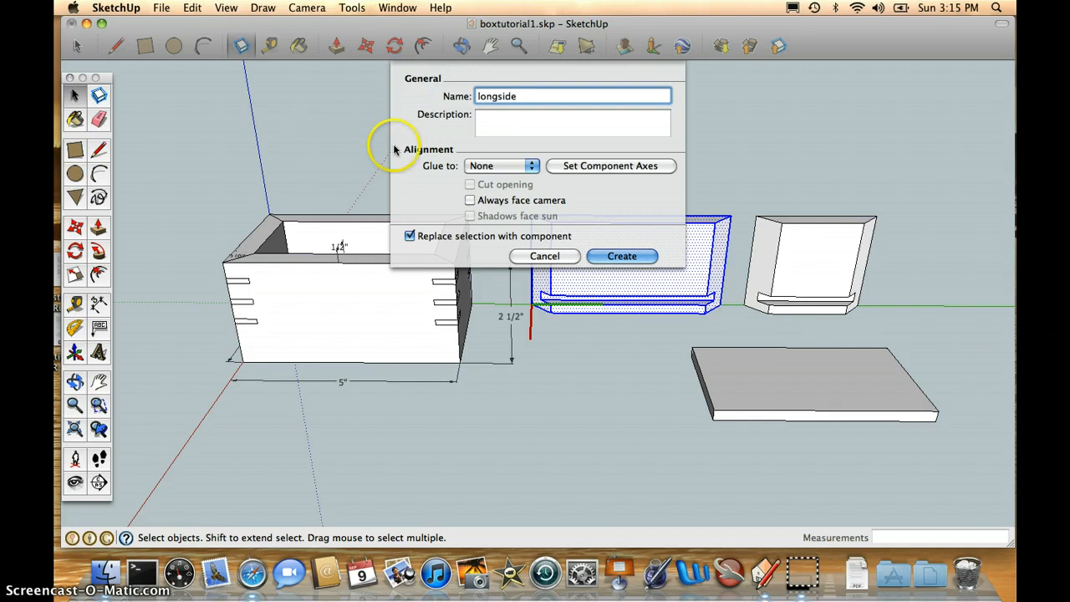
{"action": "left_click", "coordinate": [628, 257]}
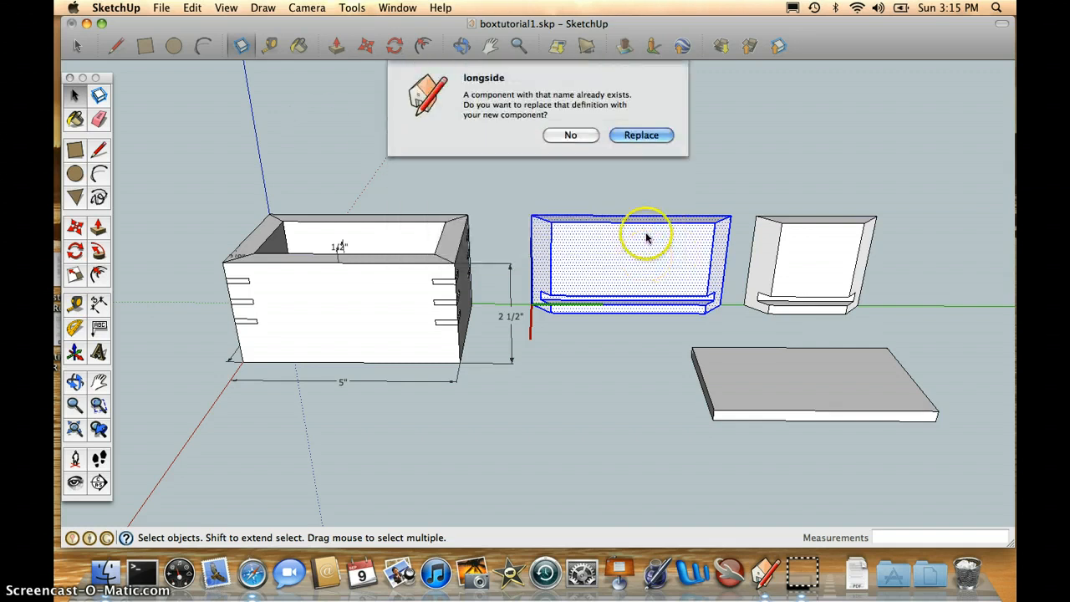
{"action": "left_click", "coordinate": [638, 133]}
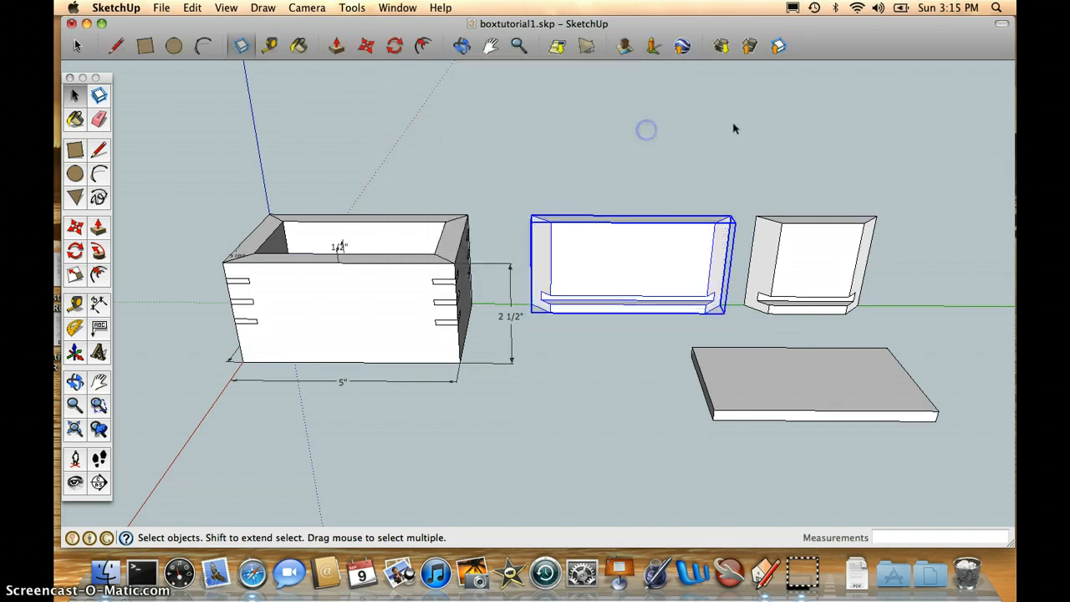
Step: Make the whole short side panel into a component named shortside
{"action": "left_click", "coordinate": [744, 200]}
{"action": "left_click_drag", "start_coordinate": [745, 203], "coordinate": [904, 324]}
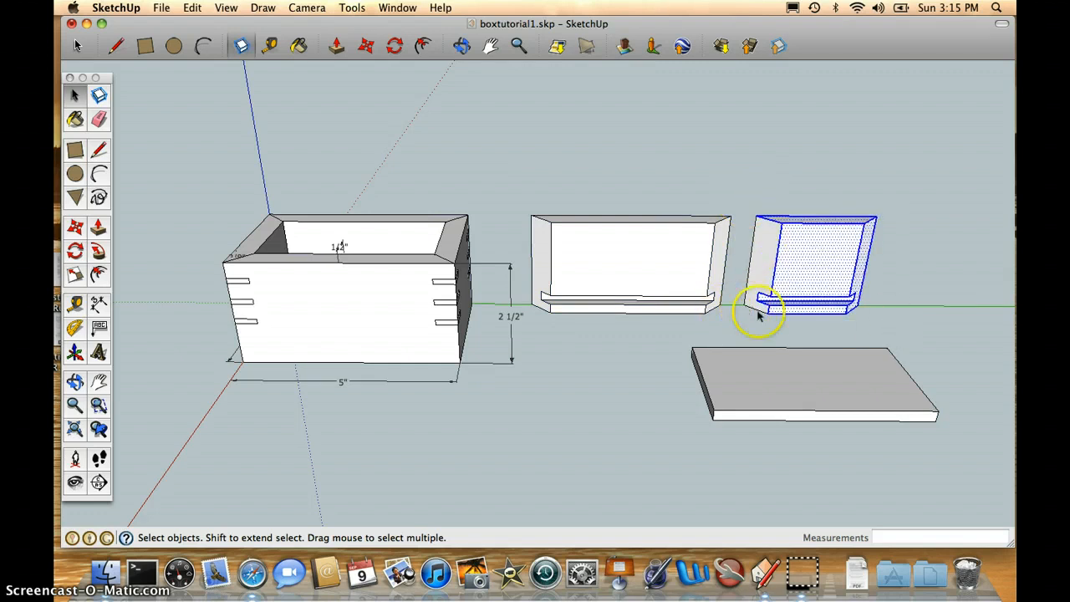
{"action": "left_click", "coordinate": [759, 192]}
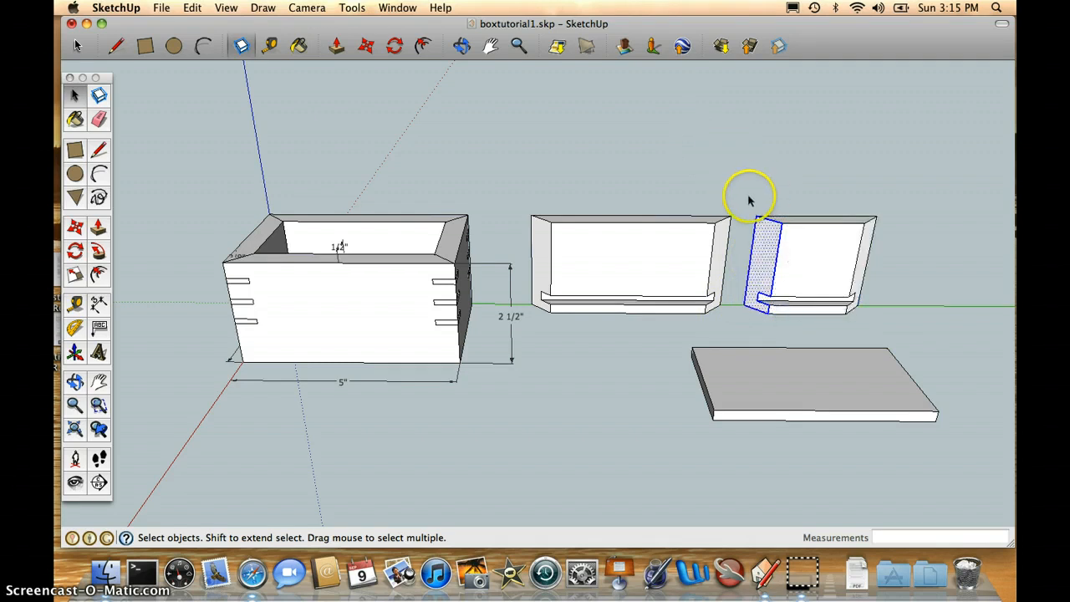
{"action": "mouse_move", "coordinate": [739, 192]}
{"action": "left_mouse_down"}
{"action": "mouse_move", "coordinate": [757, 281]}
{"action": "mouse_move", "coordinate": [812, 325]}
{"action": "mouse_move", "coordinate": [891, 334]}
{"action": "mouse_move", "coordinate": [882, 330]}
{"action": "left_mouse_up"}
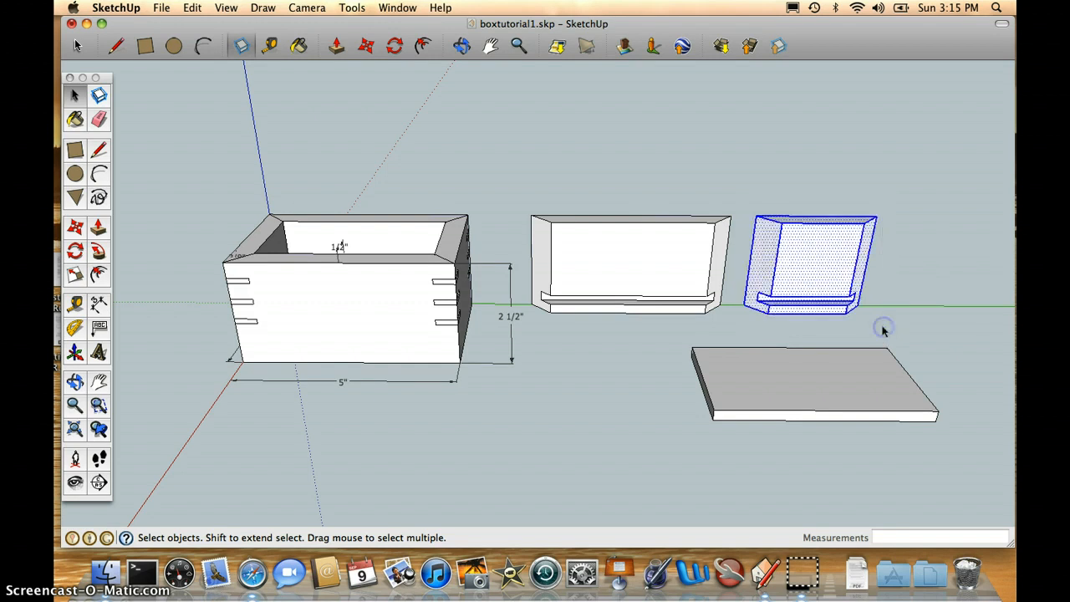
{"action": "left_click", "coordinate": [241, 45]}
{"action": "type", "text": "sh"}
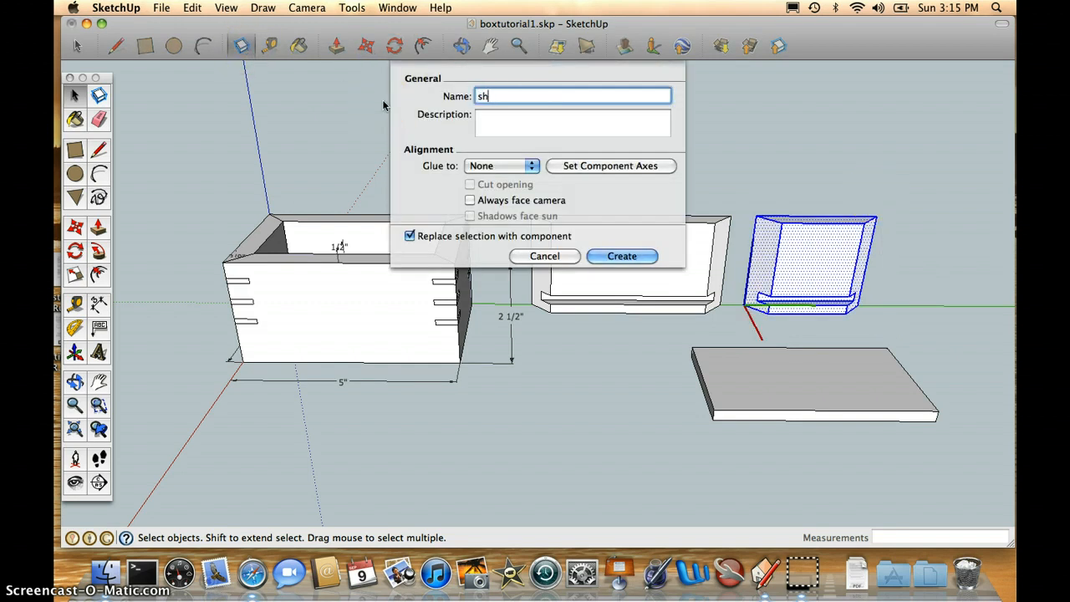
{"action": "type", "text": "ortside"}
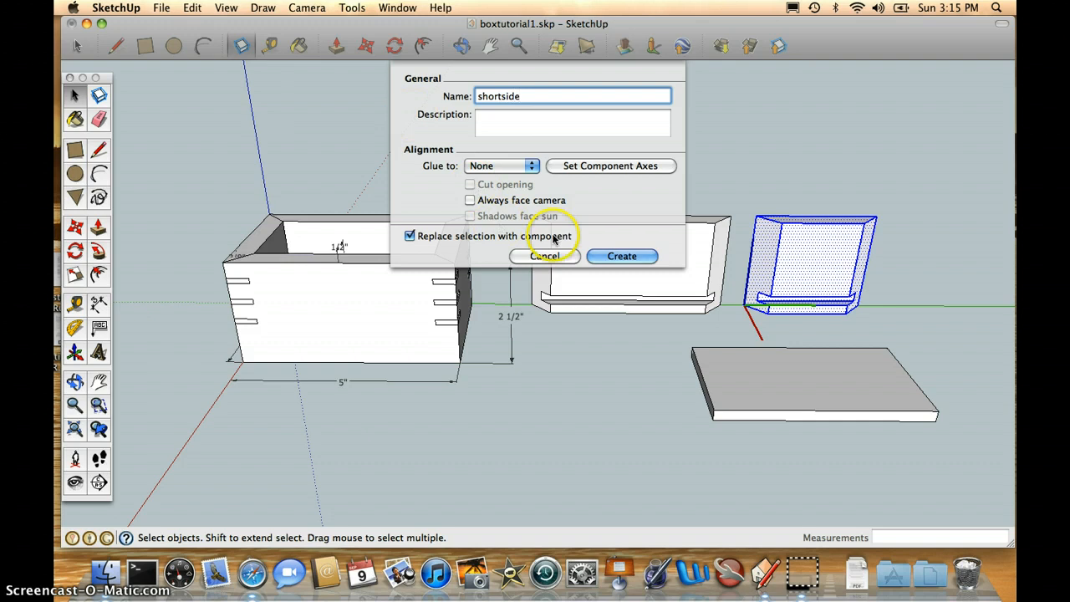
{"action": "left_click", "coordinate": [626, 256]}
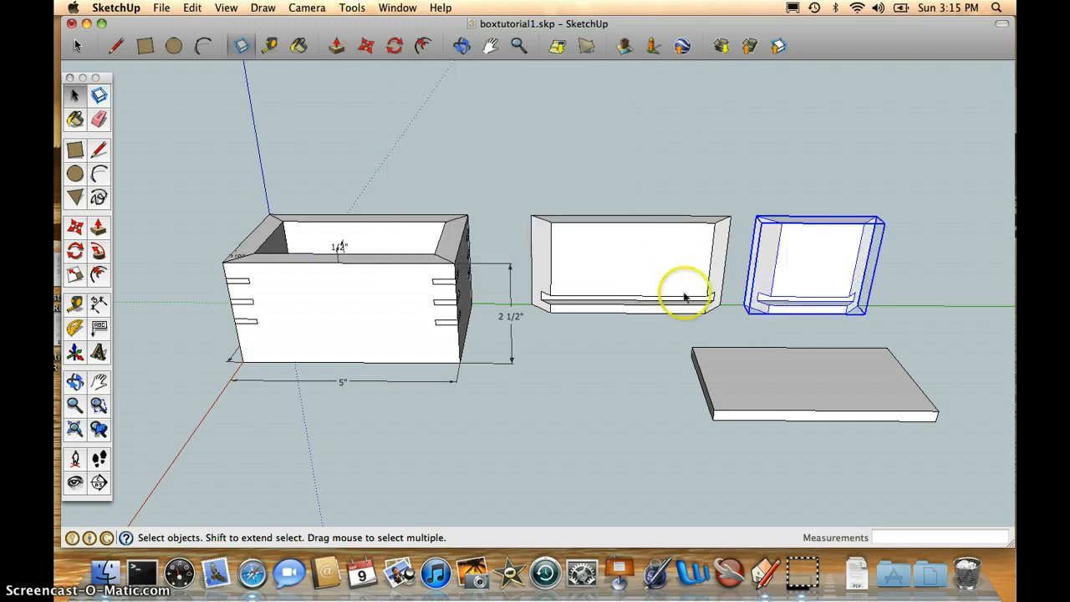
Step: Make the flat bottom panel into a component named bottom
{"action": "left_click_drag", "start_coordinate": [671, 335], "coordinate": [978, 437]}
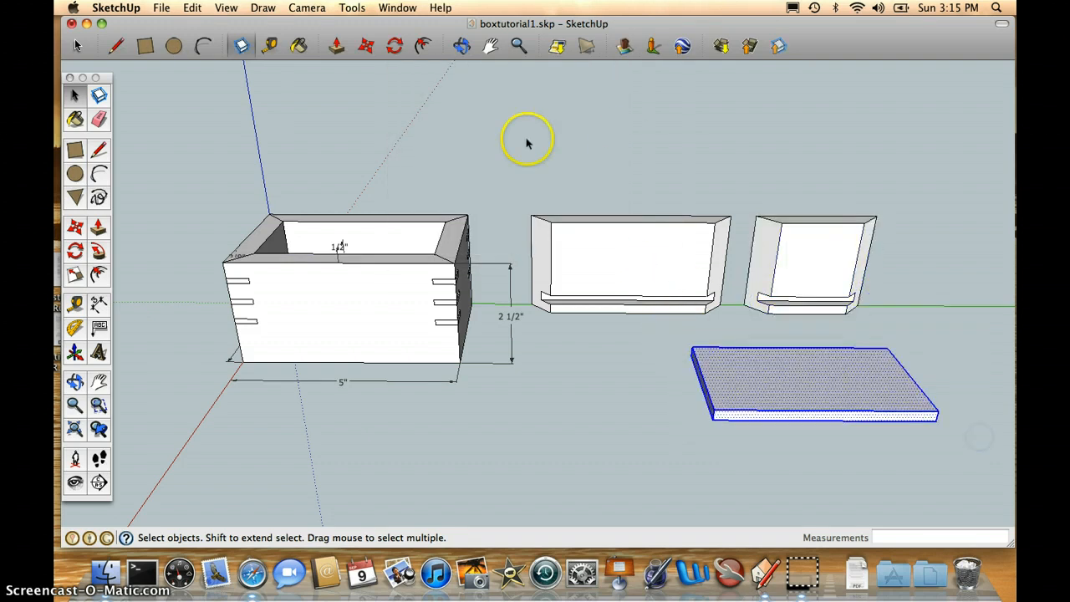
{"action": "left_click", "coordinate": [241, 45]}
{"action": "type", "text": "bottom"}
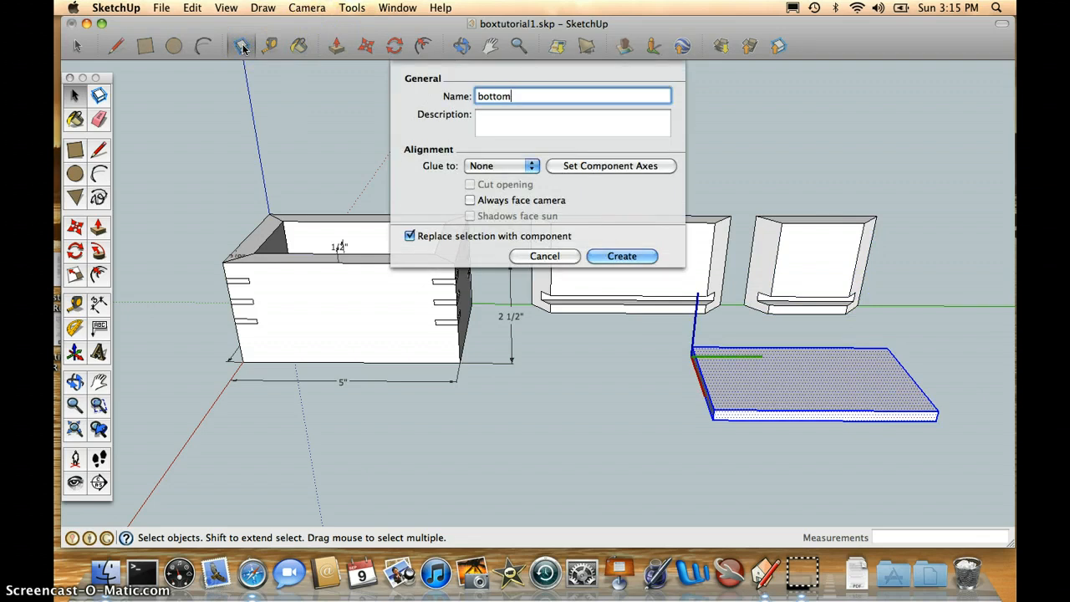
{"action": "left_click", "coordinate": [637, 256]}
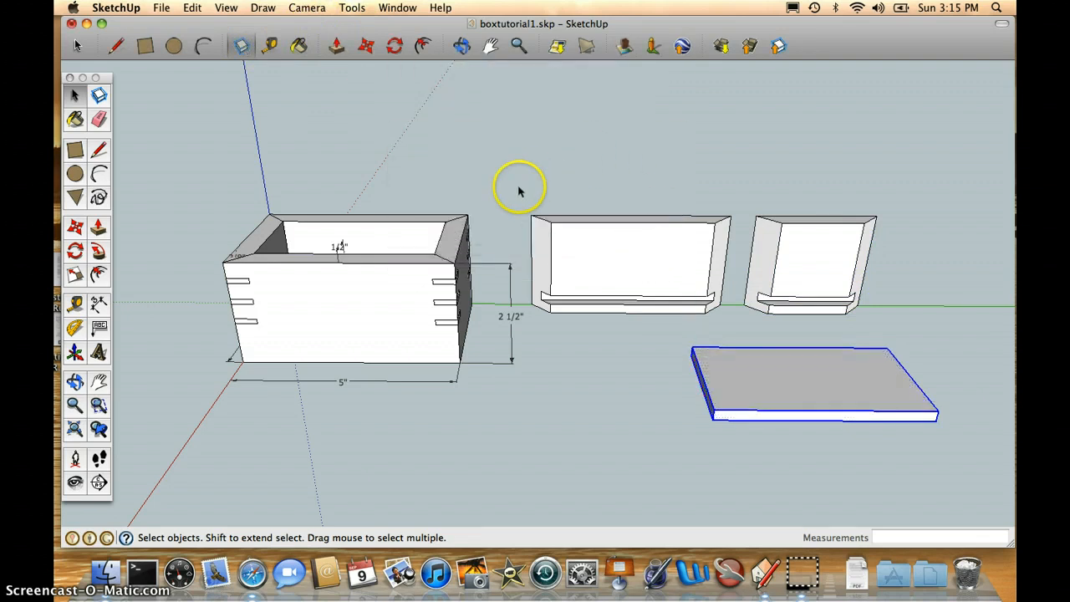
Step: Copy the long and short side components together and paste the duplicates behind the originals
{"action": "left_click_drag", "start_coordinate": [518, 189], "coordinate": [891, 324]}
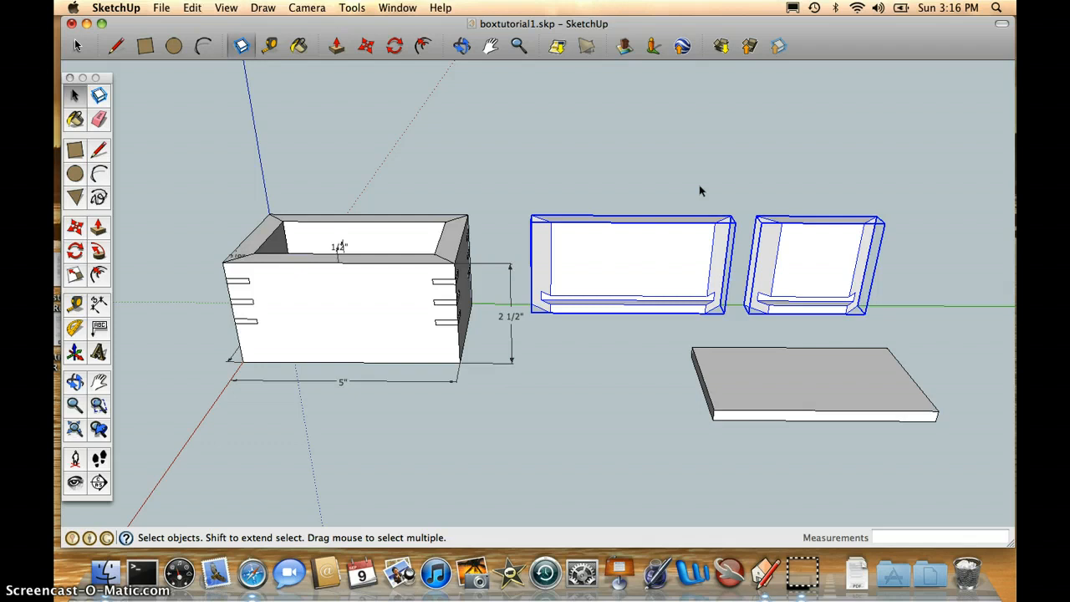
{"action": "key", "text": "super+v"}
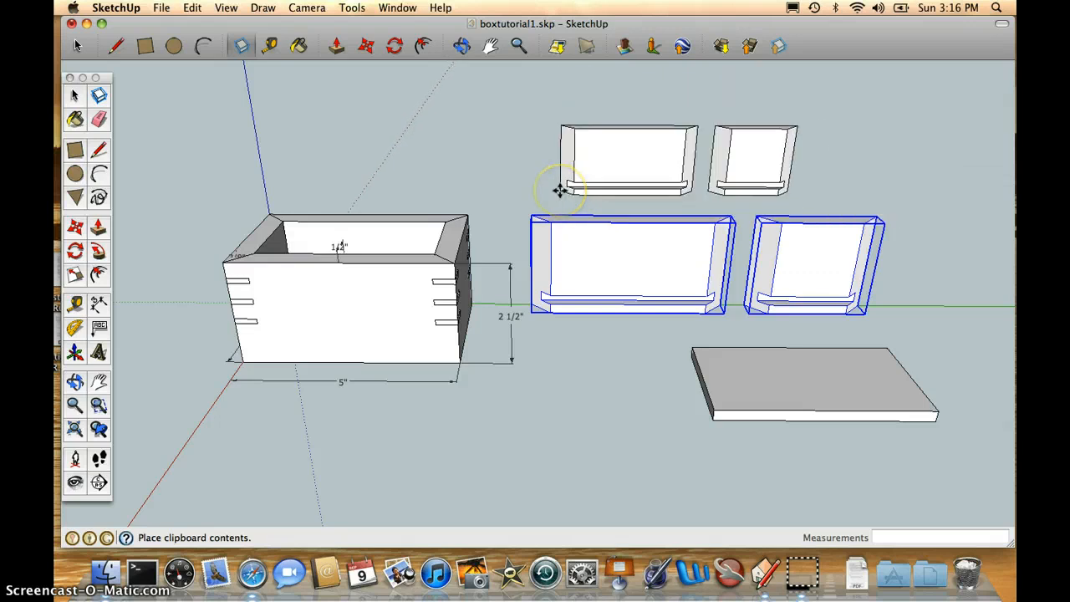
{"action": "left_click", "coordinate": [559, 190]}
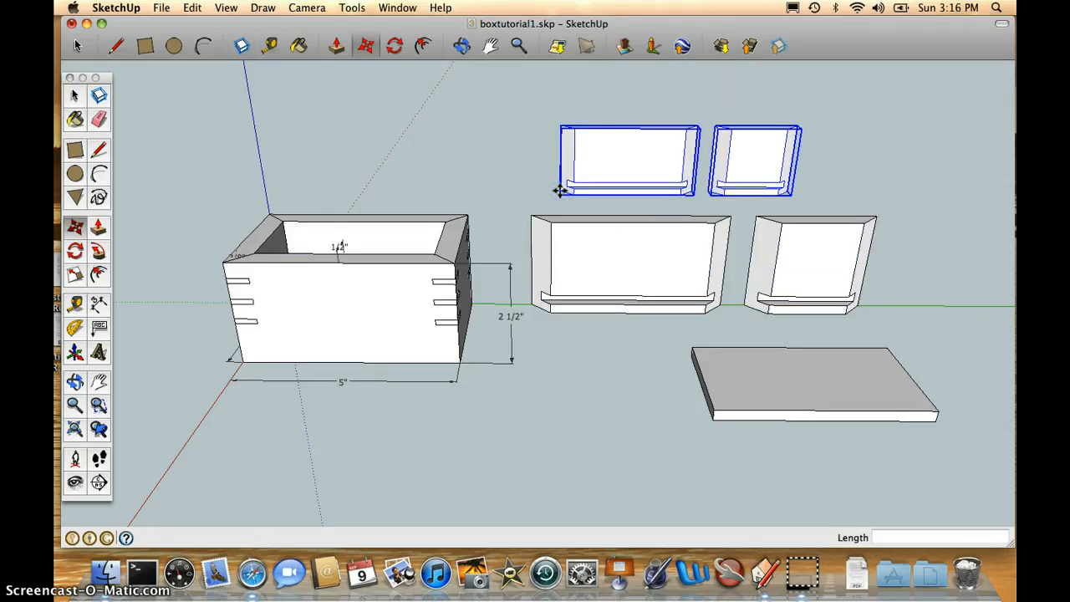
{"action": "left_click", "coordinate": [496, 174]}
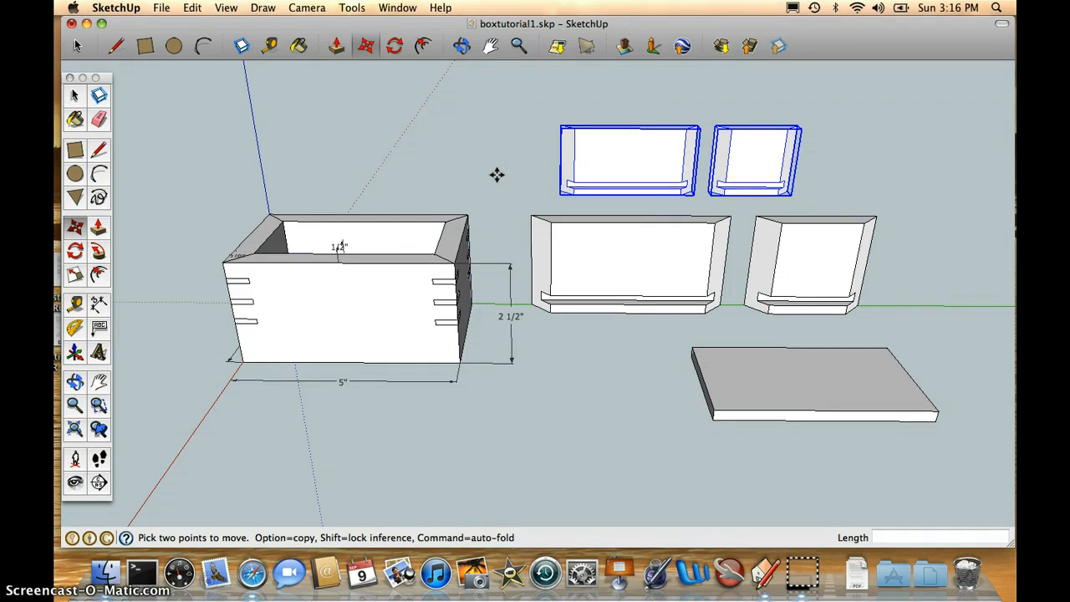
Step: In the top view, move the bottom panel about 4 29/64" farther away from the original side panels
{"action": "left_click", "coordinate": [307, 8]}
{"action": "mouse_move", "coordinate": [326, 51]}
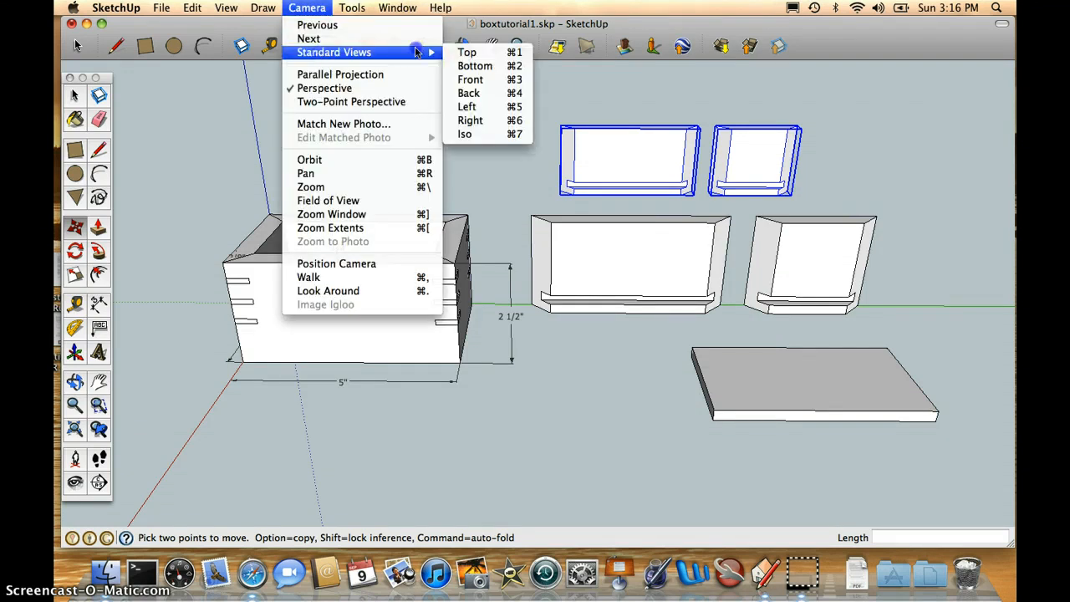
{"action": "left_click", "coordinate": [476, 57]}
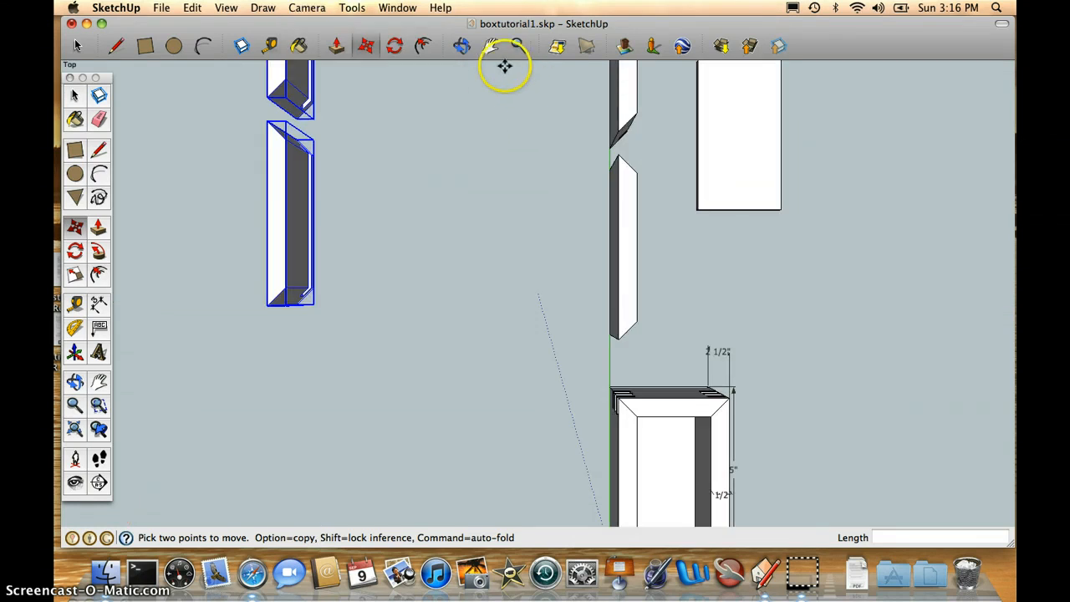
{"action": "scroll", "coordinate": [503, 106], "scroll_direction": "down", "scroll_amount": 3}
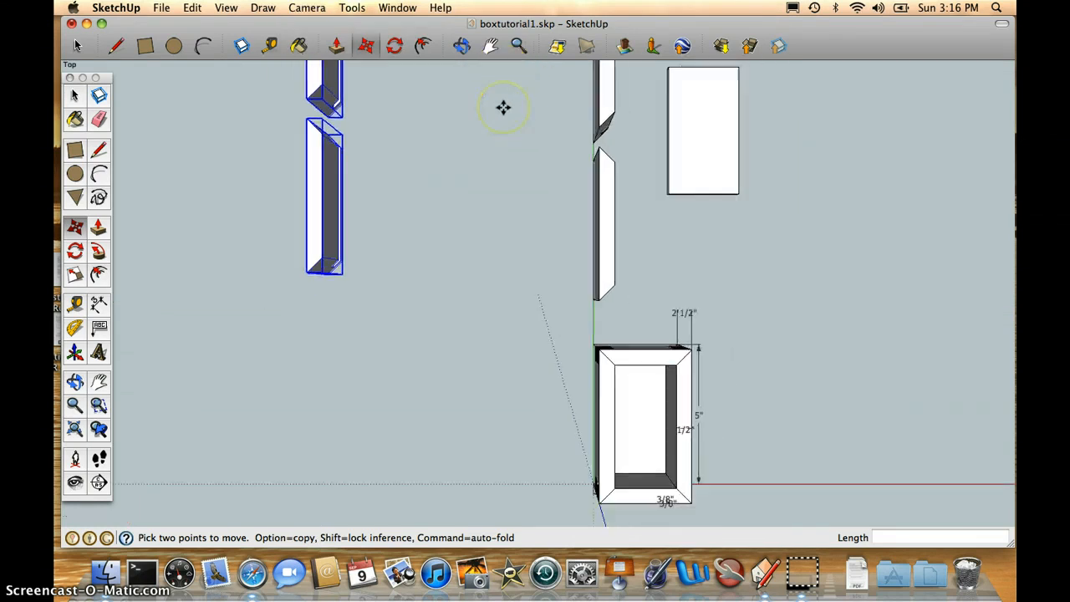
{"action": "left_click", "coordinate": [491, 45]}
{"action": "left_click_drag", "start_coordinate": [490, 91], "coordinate": [429, 228]}
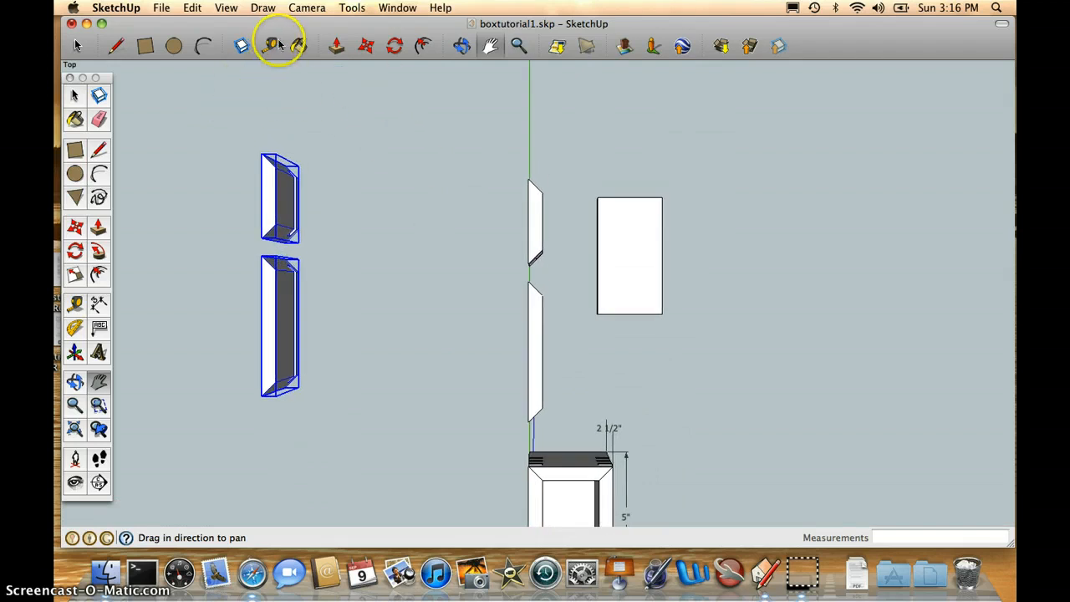
{"action": "left_click", "coordinate": [77, 45]}
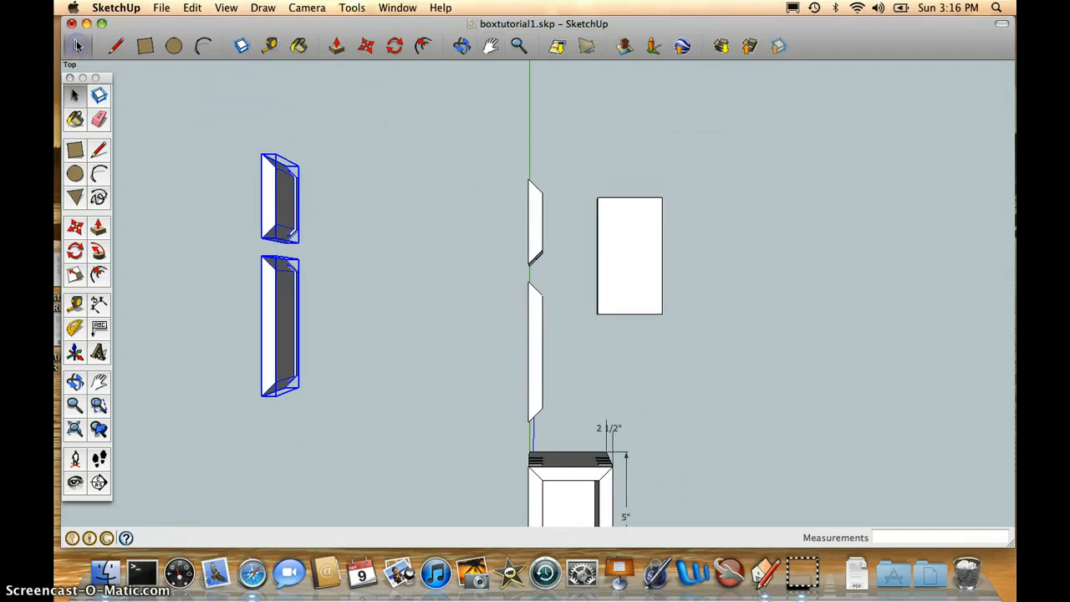
{"action": "left_click", "coordinate": [633, 217]}
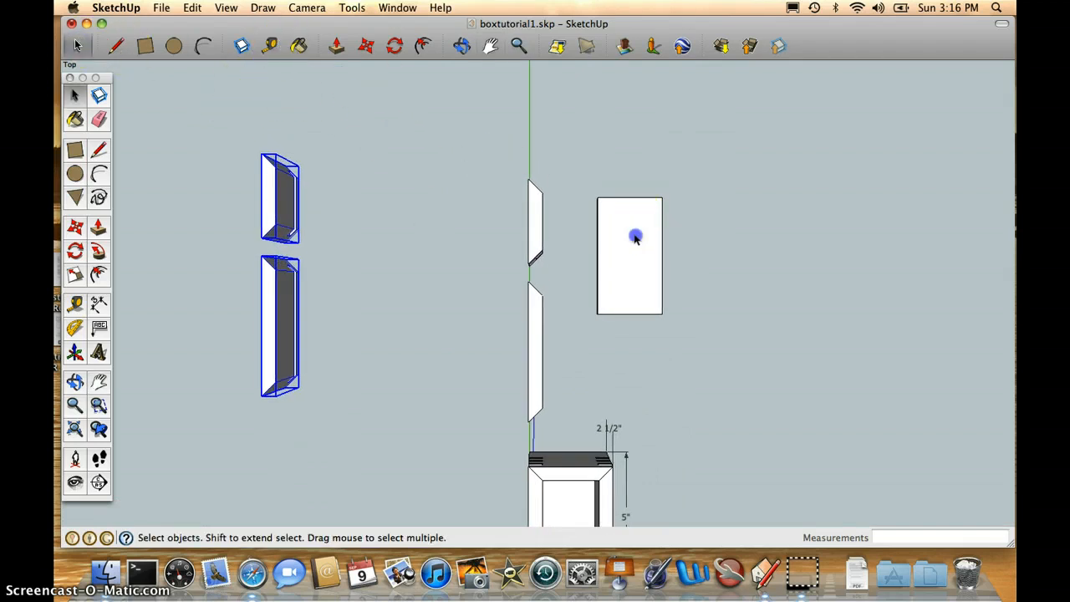
{"action": "left_click", "coordinate": [369, 47]}
{"action": "left_click", "coordinate": [639, 257]}
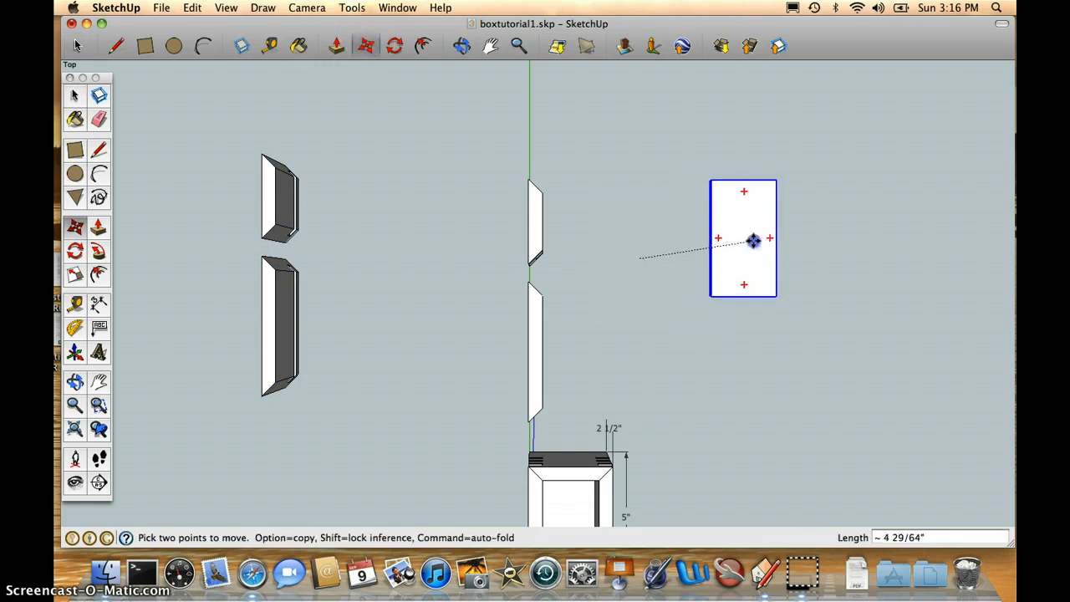
{"action": "left_click", "coordinate": [753, 240]}
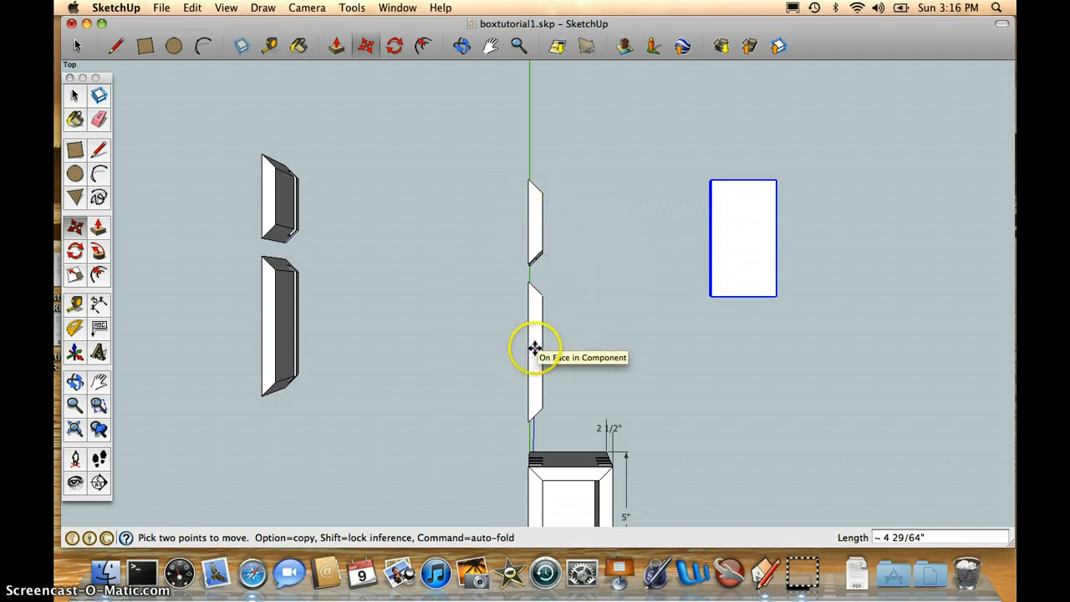
Step: Rotate the original short side 90 degrees about its middle so it stands perpendicular to the original long side
{"action": "key", "text": "space"}
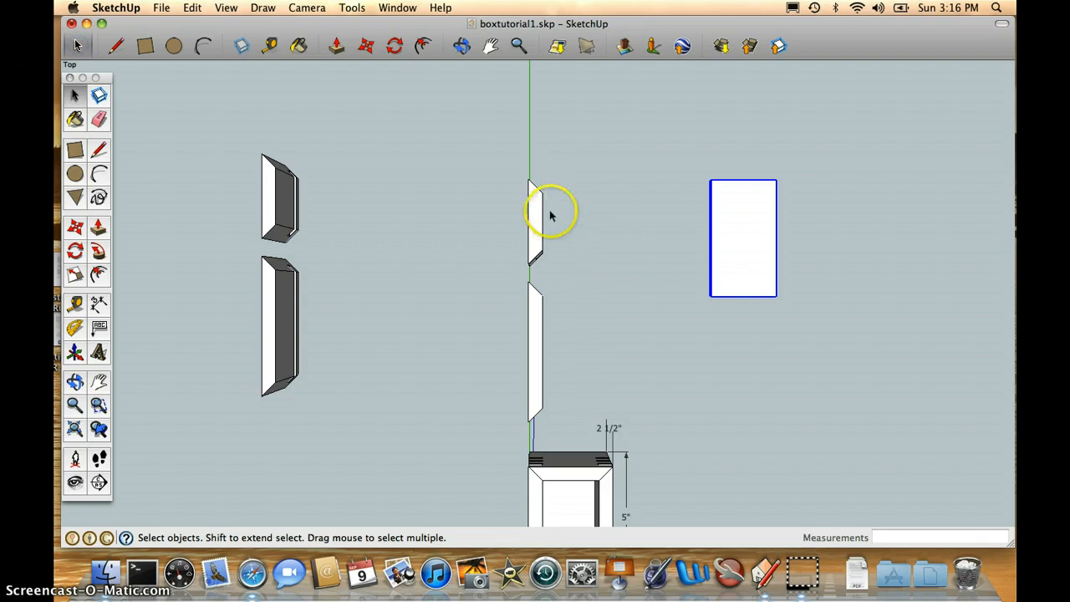
{"action": "left_click", "coordinate": [537, 218]}
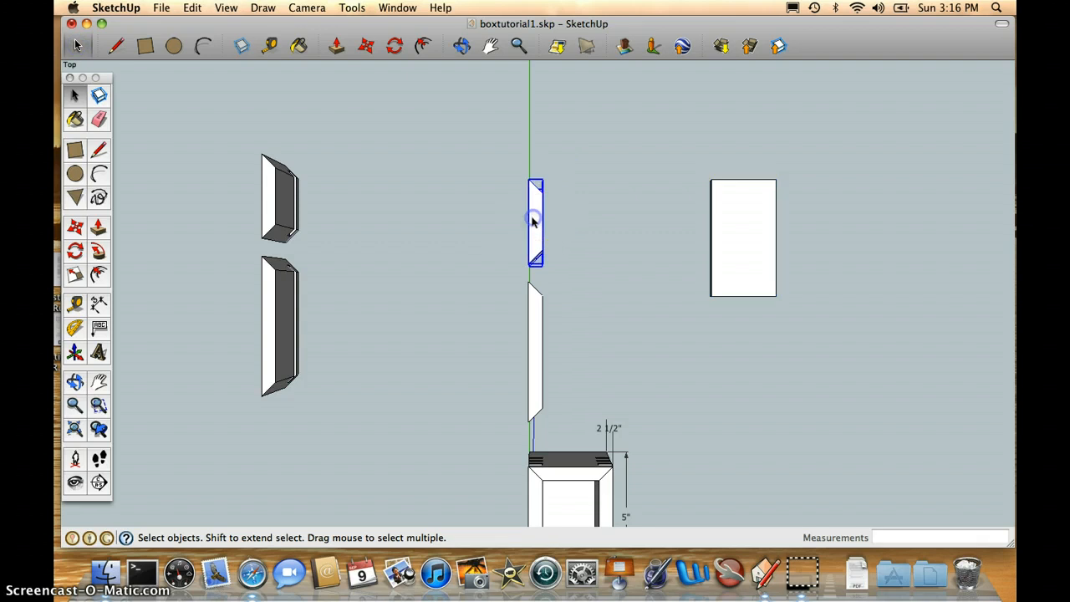
{"action": "left_click", "coordinate": [396, 46]}
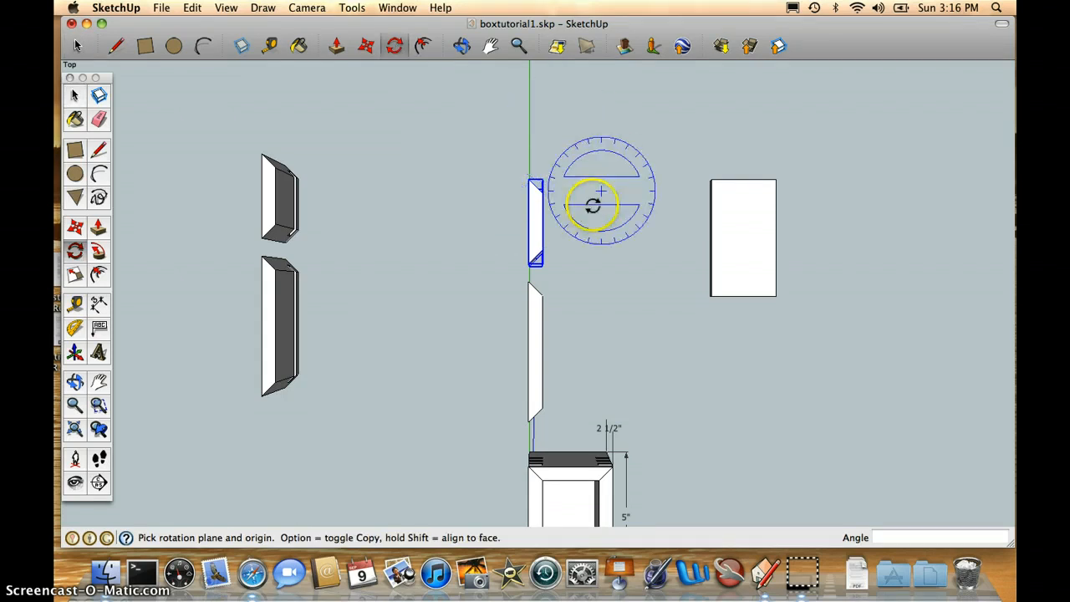
{"action": "left_click", "coordinate": [535, 219]}
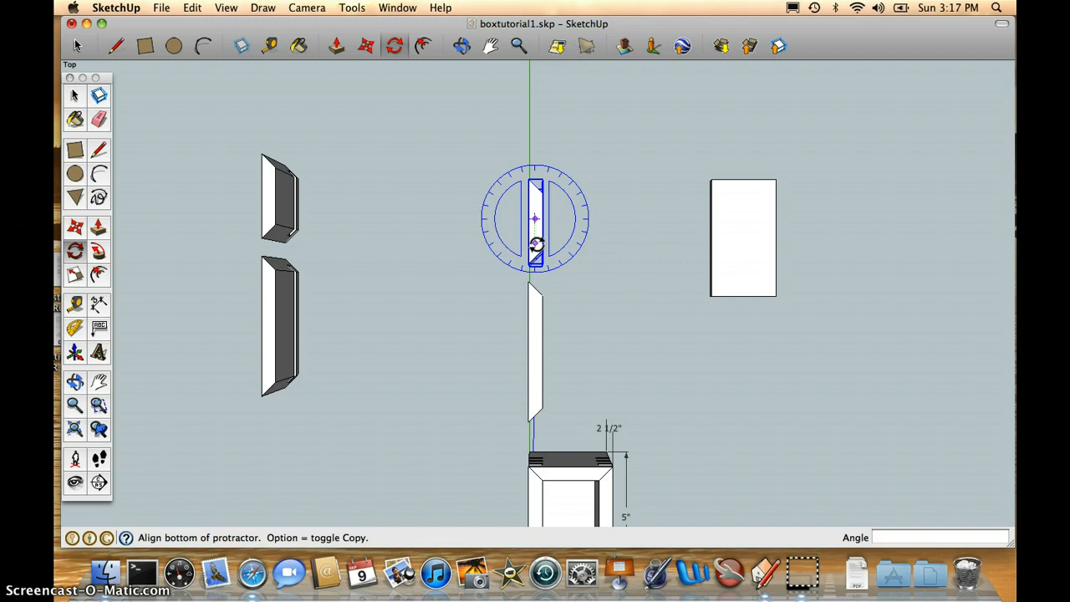
{"action": "mouse_move", "coordinate": [535, 243]}
{"action": "left_mouse_down"}
{"action": "mouse_move", "coordinate": [509, 231]}
{"action": "mouse_move", "coordinate": [566, 239]}
{"action": "mouse_move", "coordinate": [525, 242]}
{"action": "left_mouse_up"}
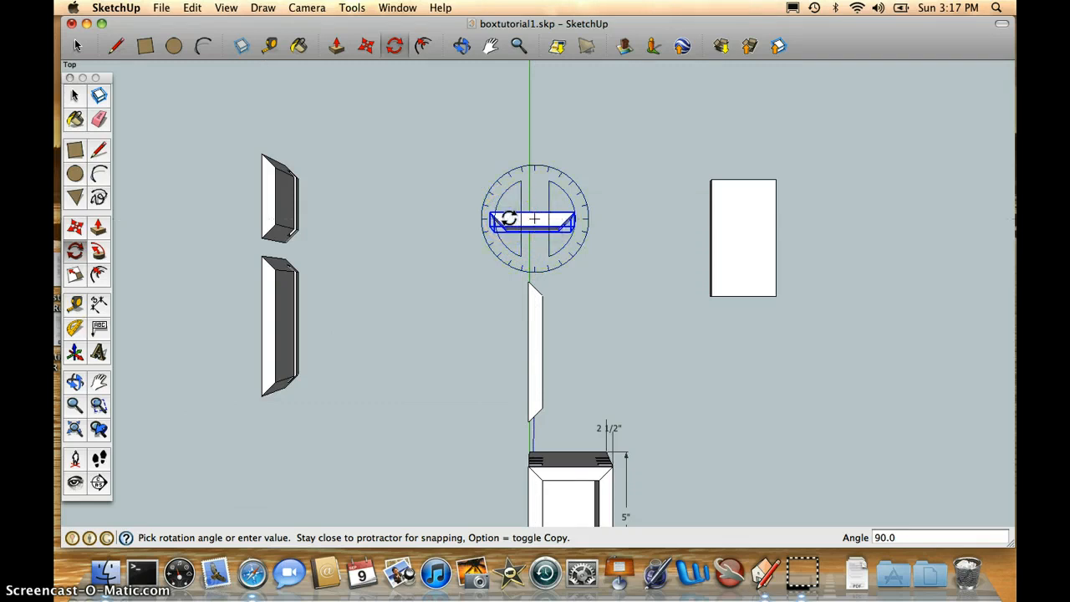
{"action": "left_click", "coordinate": [508, 218]}
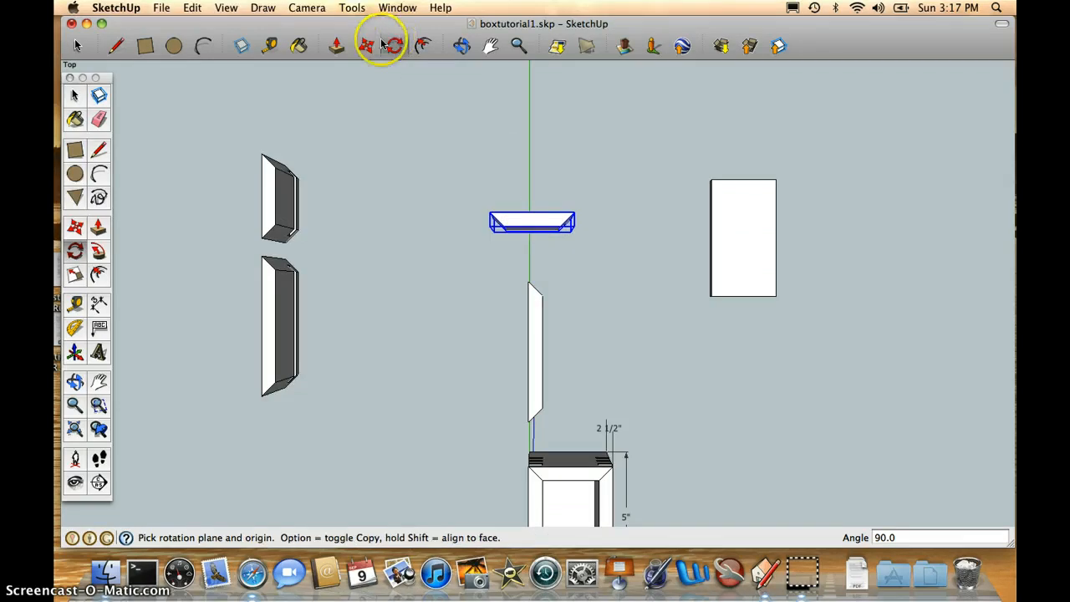
Step: Move the rotated short side by its outer corner onto the far endpoint of the original long side so their mitres meet
{"action": "left_click", "coordinate": [367, 47]}
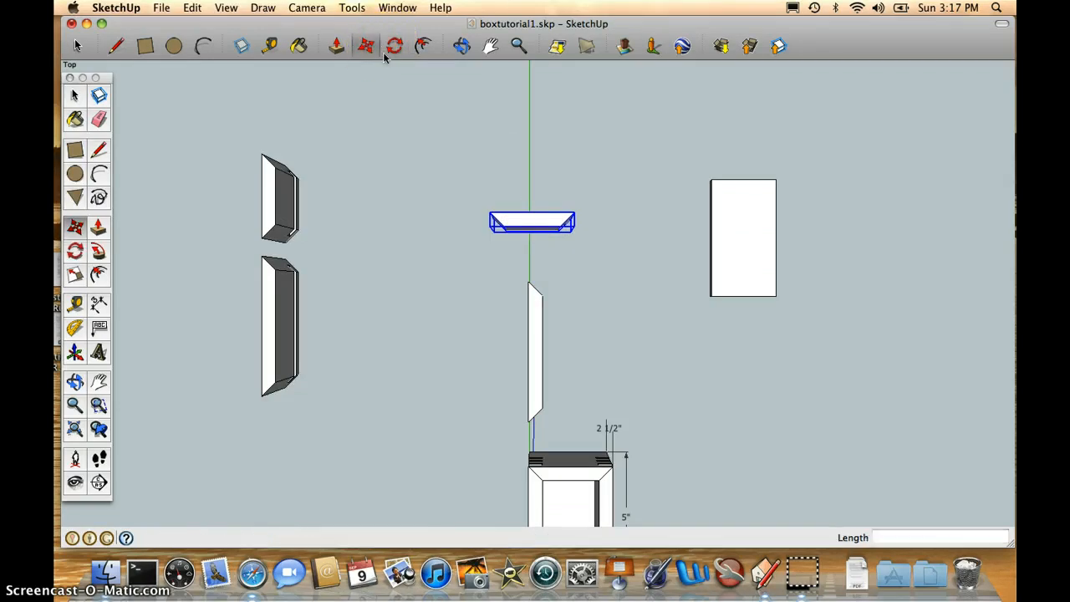
{"action": "left_click", "coordinate": [489, 209]}
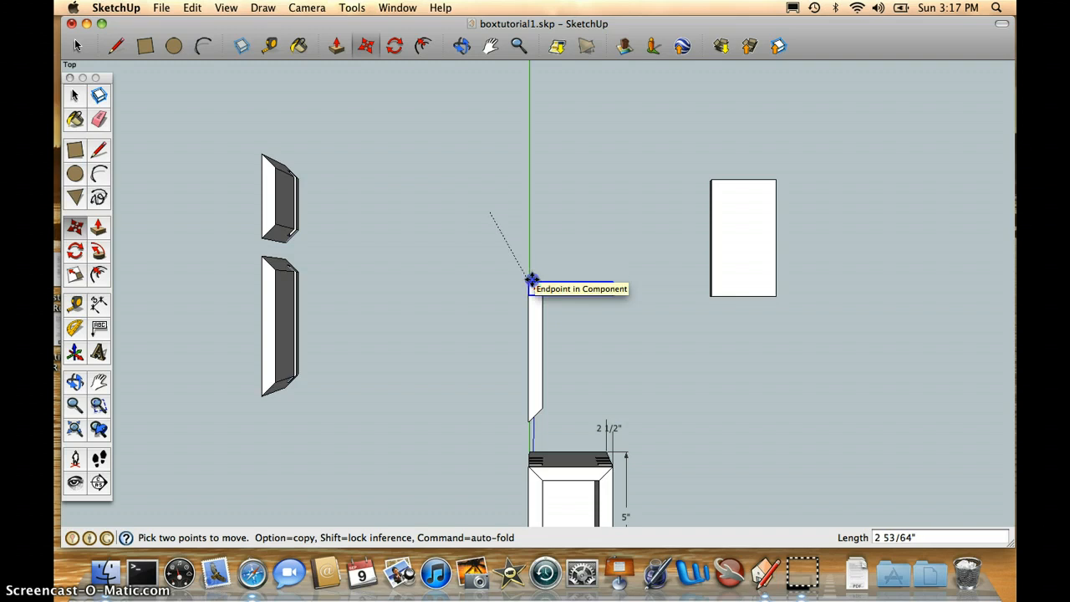
{"action": "left_click", "coordinate": [532, 279]}
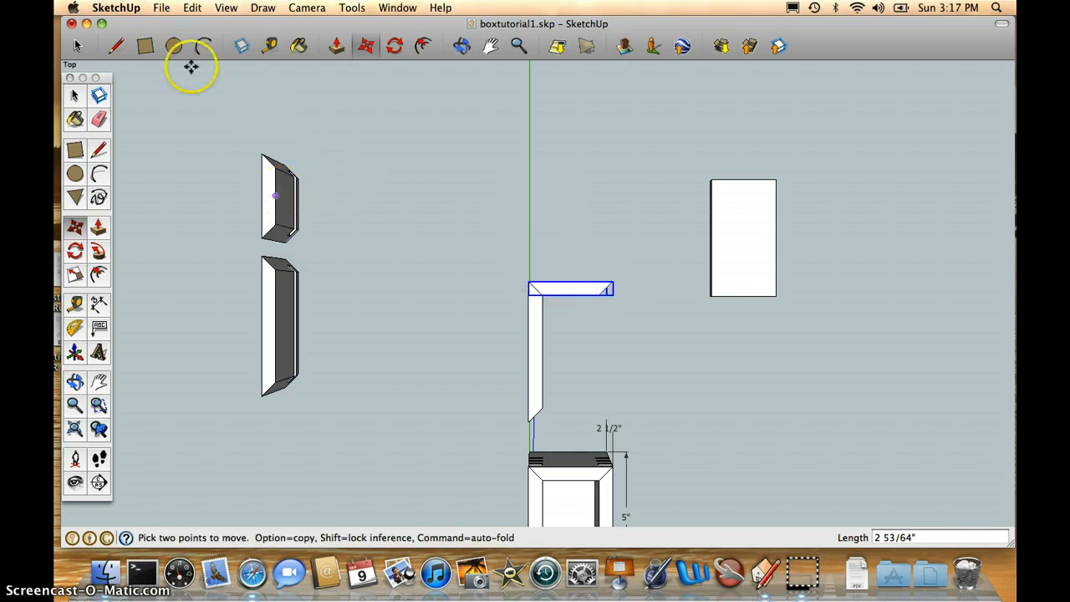
Step: Rotate the duplicate short side 90 degrees about the midpoint of its outer edge, with its grooved face opposite the assembled short side
{"action": "left_click", "coordinate": [77, 45]}
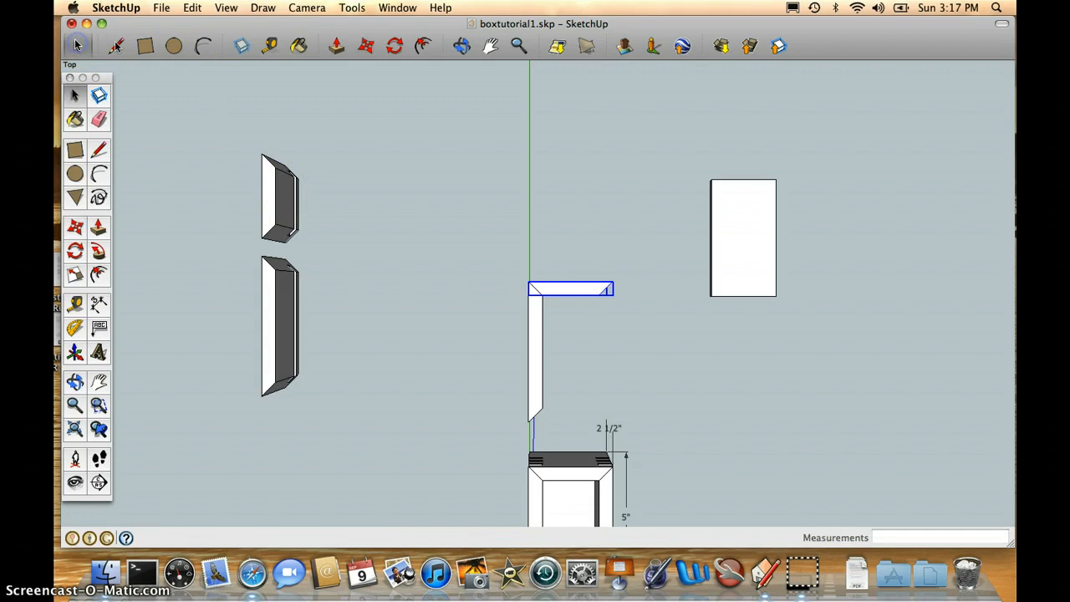
{"action": "left_click", "coordinate": [269, 194]}
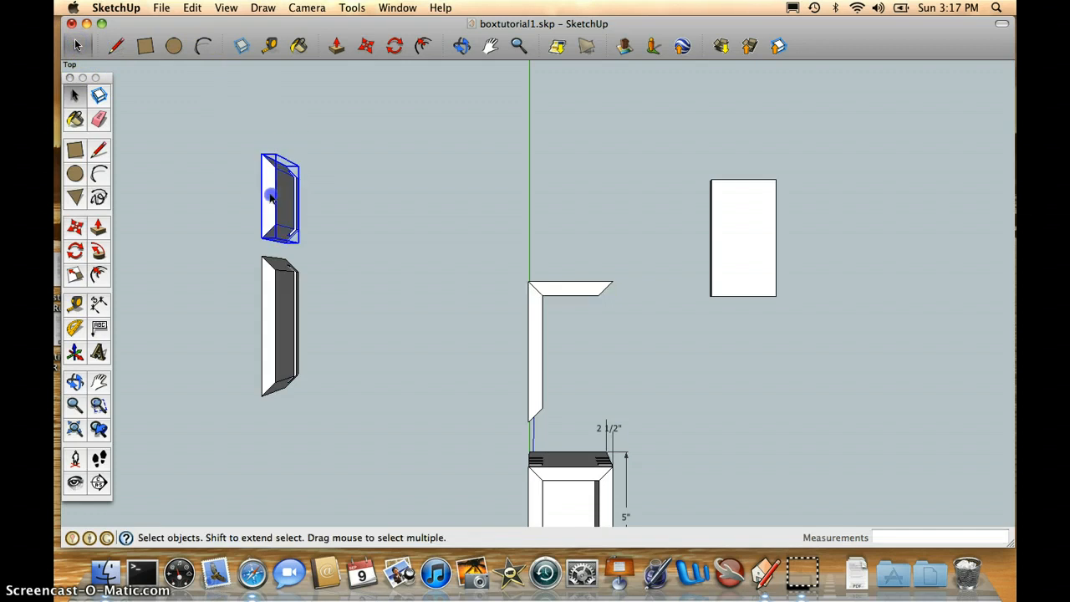
{"action": "left_click", "coordinate": [396, 46]}
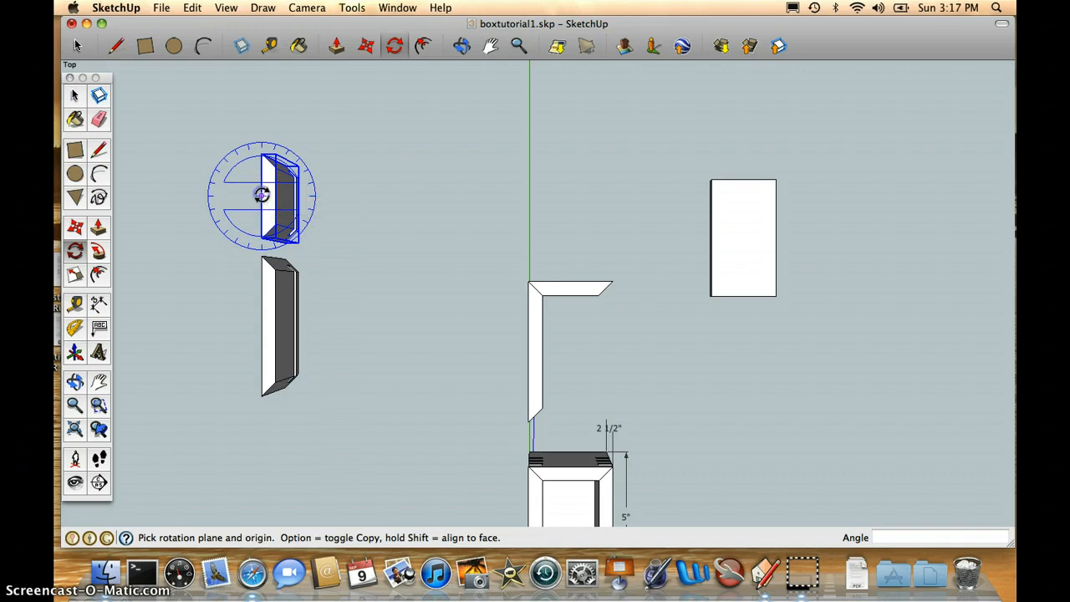
{"action": "left_click", "coordinate": [261, 195]}
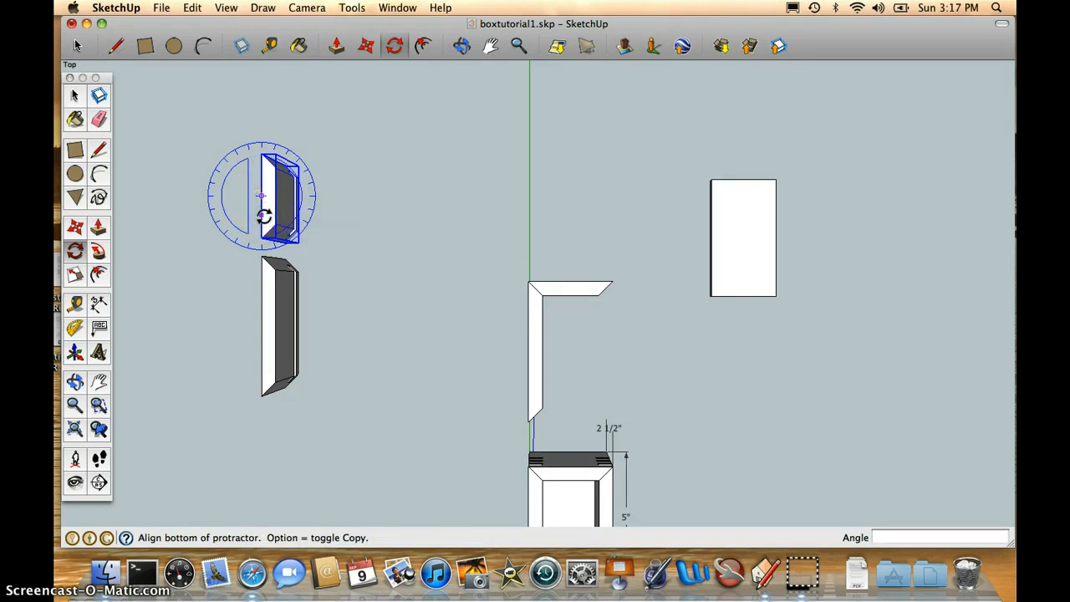
{"action": "left_click", "coordinate": [264, 216]}
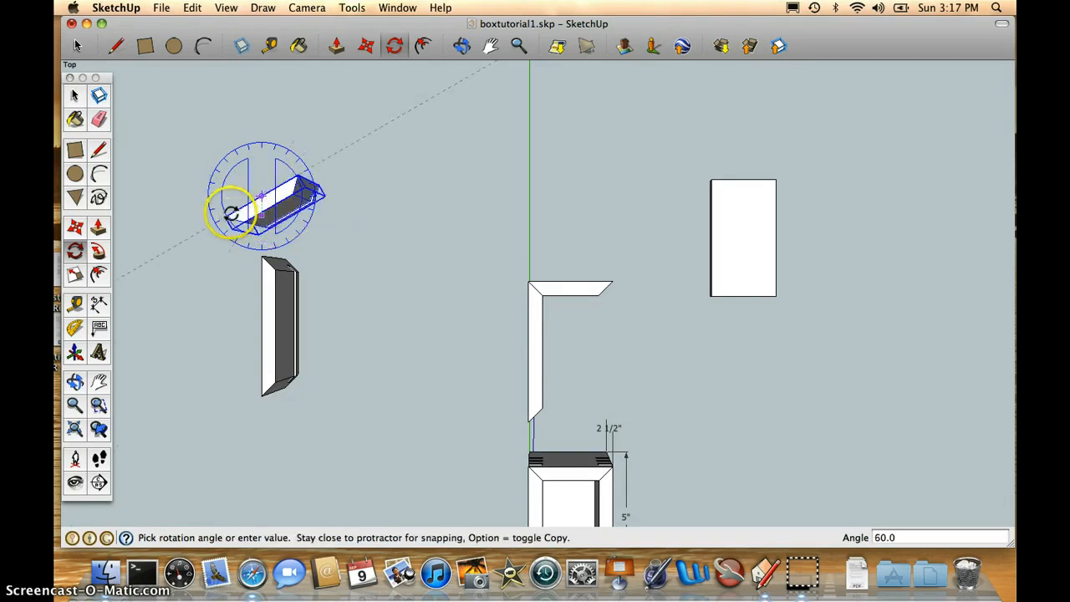
{"action": "left_click_drag", "start_coordinate": [231, 213], "coordinate": [298, 200]}
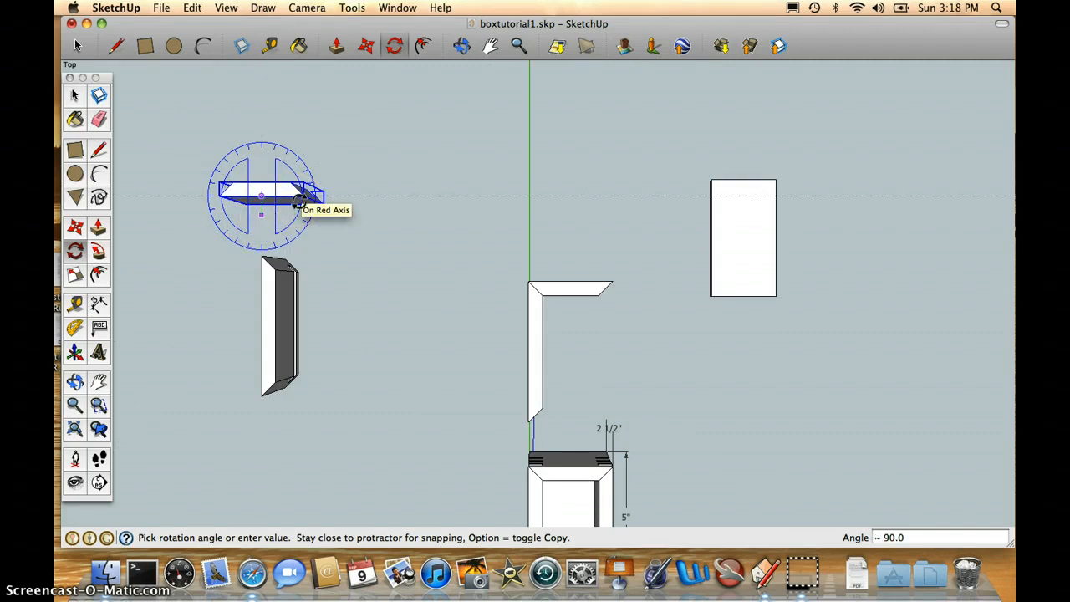
{"action": "left_click", "coordinate": [298, 201]}
Step: Move the duplicate short side by its outer corner onto the near endpoint of the original long side
{"action": "left_click", "coordinate": [366, 46]}
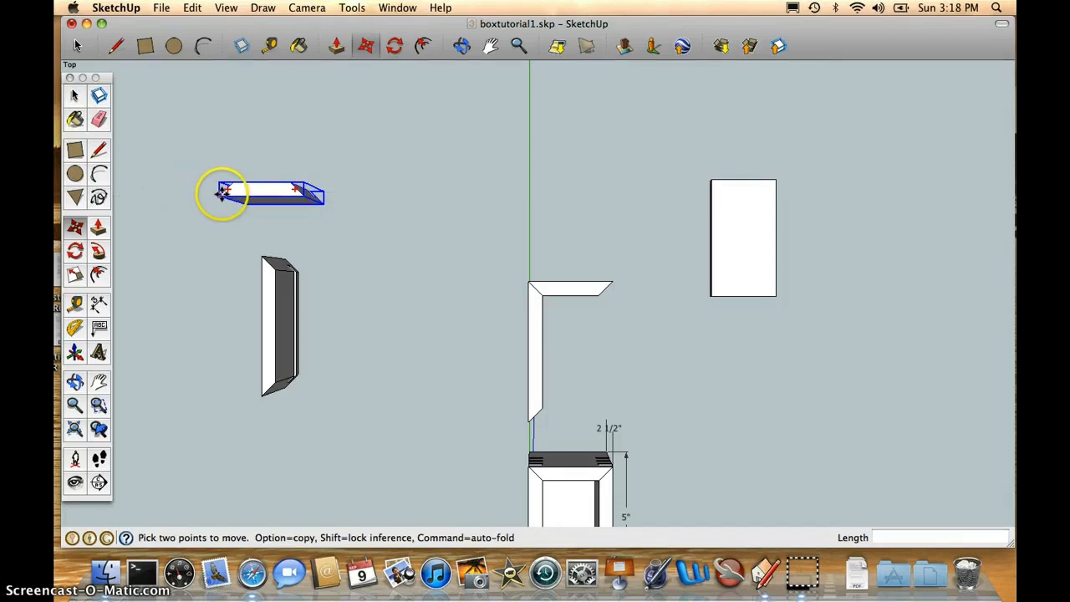
{"action": "left_click", "coordinate": [222, 193]}
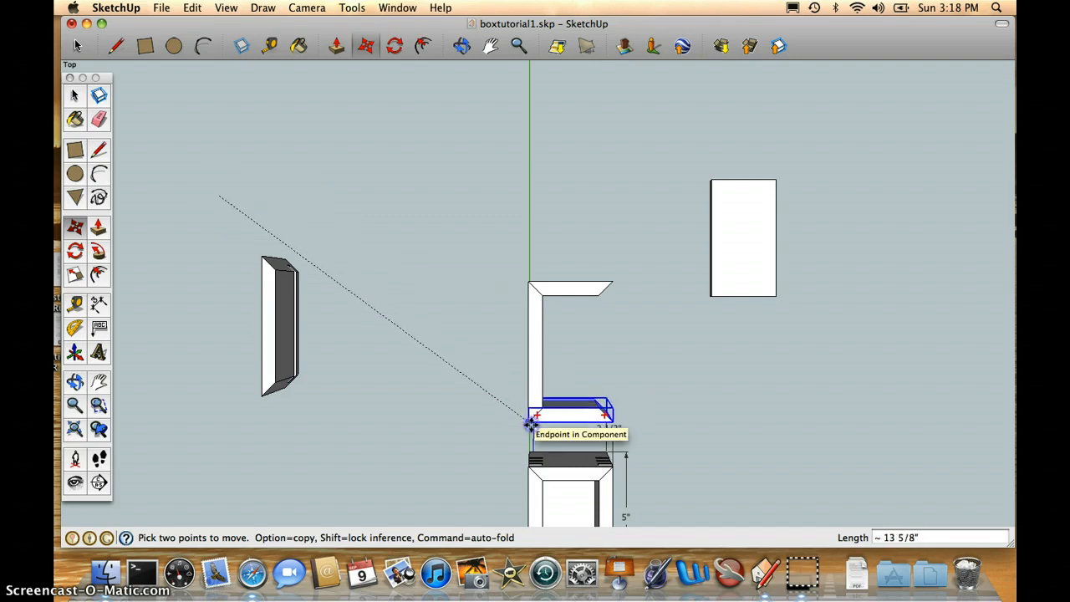
{"action": "left_click", "coordinate": [530, 424]}
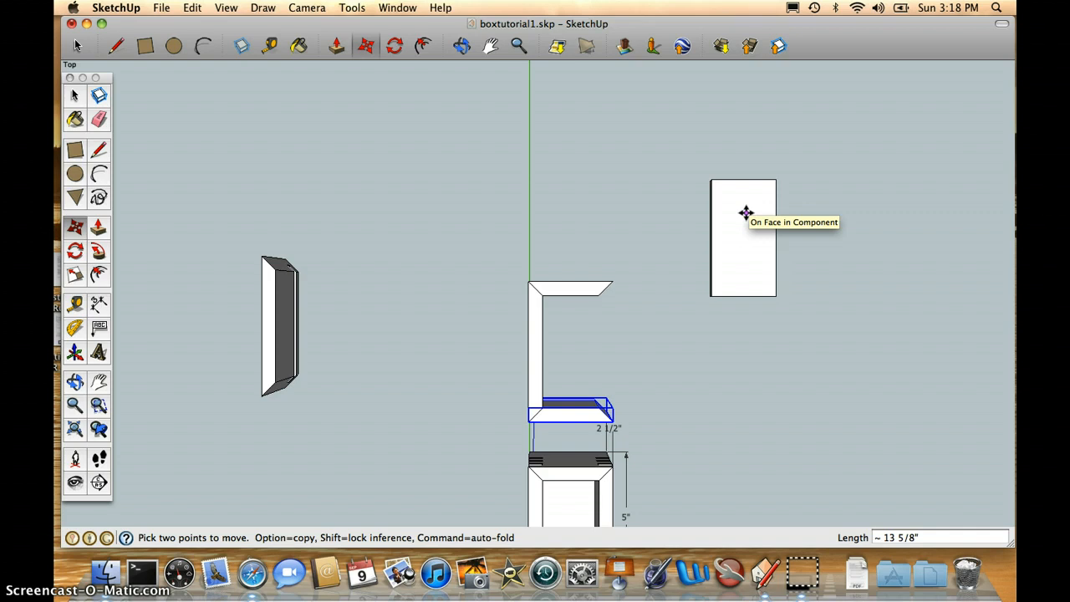
Step: Move the bottom panel by its corner into the grooves of the three assembled sides, snapping it to the groove end in the far short side
{"action": "left_click", "coordinate": [461, 47]}
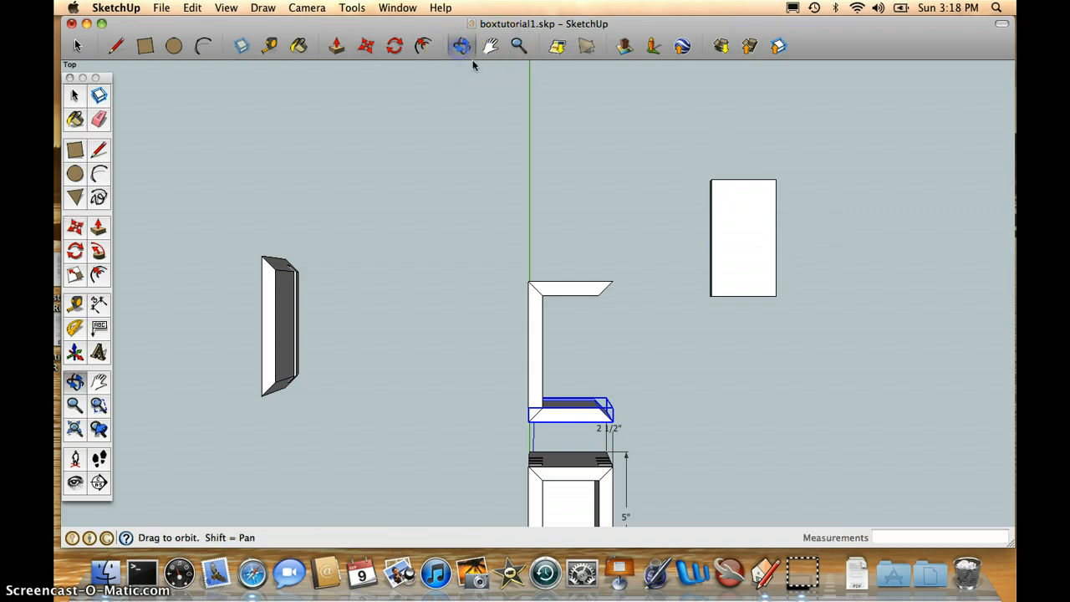
{"action": "mouse_move", "coordinate": [482, 386]}
{"action": "left_mouse_down"}
{"action": "mouse_move", "coordinate": [435, 339]}
{"action": "mouse_move", "coordinate": [451, 231]}
{"action": "mouse_move", "coordinate": [476, 382]}
{"action": "left_mouse_up"}
{"action": "left_click_drag", "start_coordinate": [397, 378], "coordinate": [351, 346]}
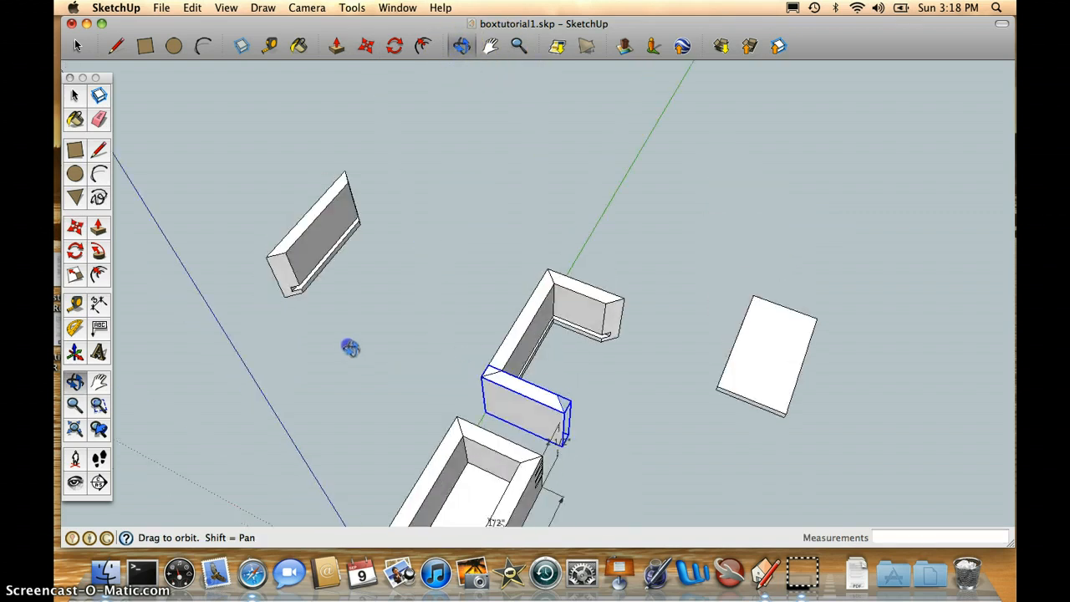
{"action": "left_click_drag", "start_coordinate": [461, 375], "coordinate": [413, 220]}
{"action": "left_click_drag", "start_coordinate": [413, 353], "coordinate": [404, 310]}
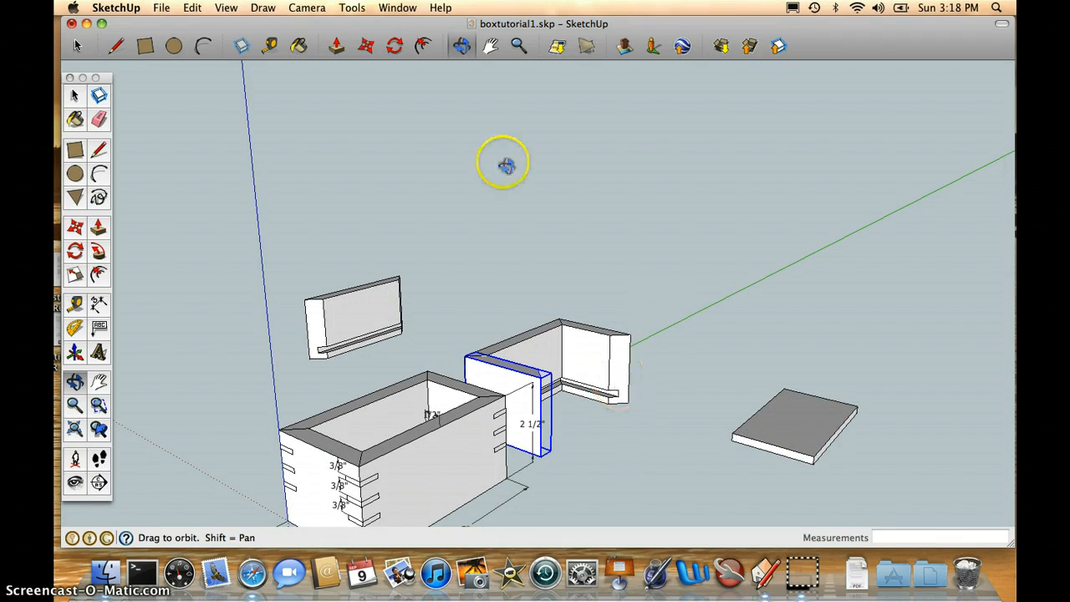
{"action": "left_click", "coordinate": [76, 46]}
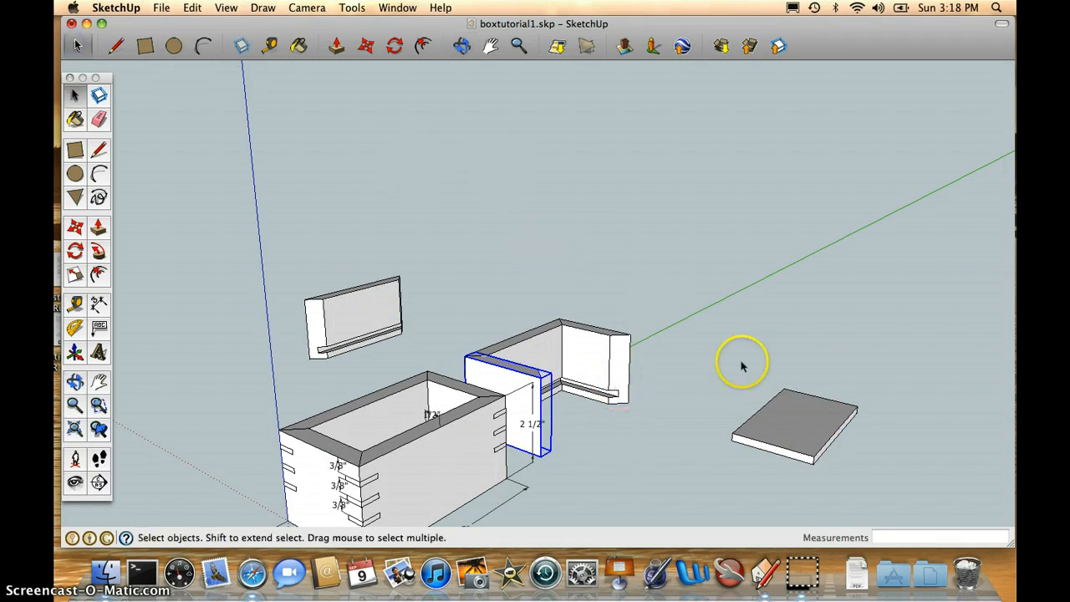
{"action": "left_click", "coordinate": [769, 427]}
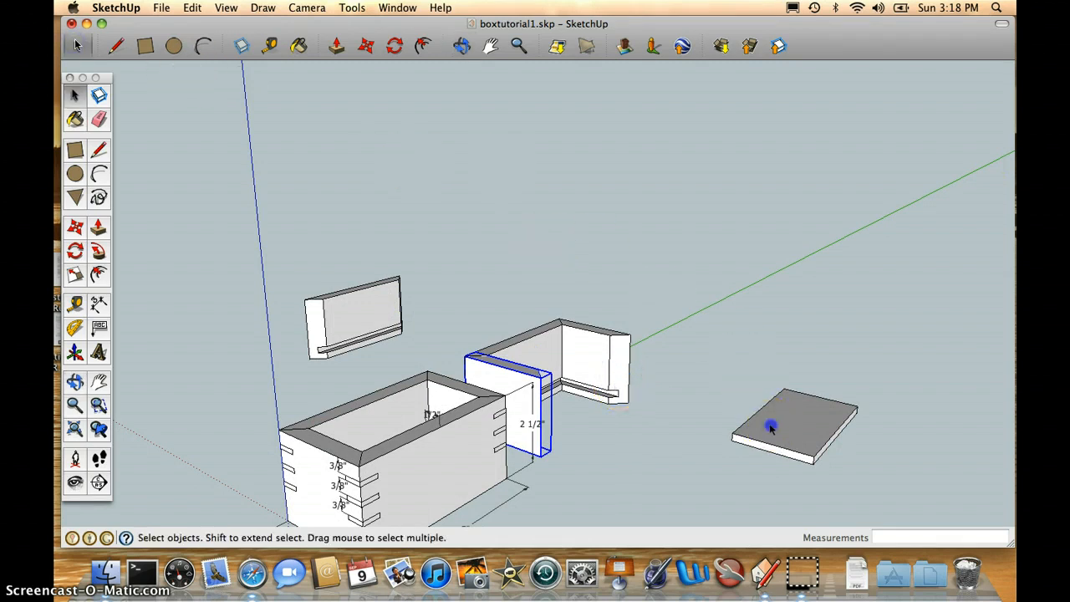
{"action": "left_click", "coordinate": [368, 46]}
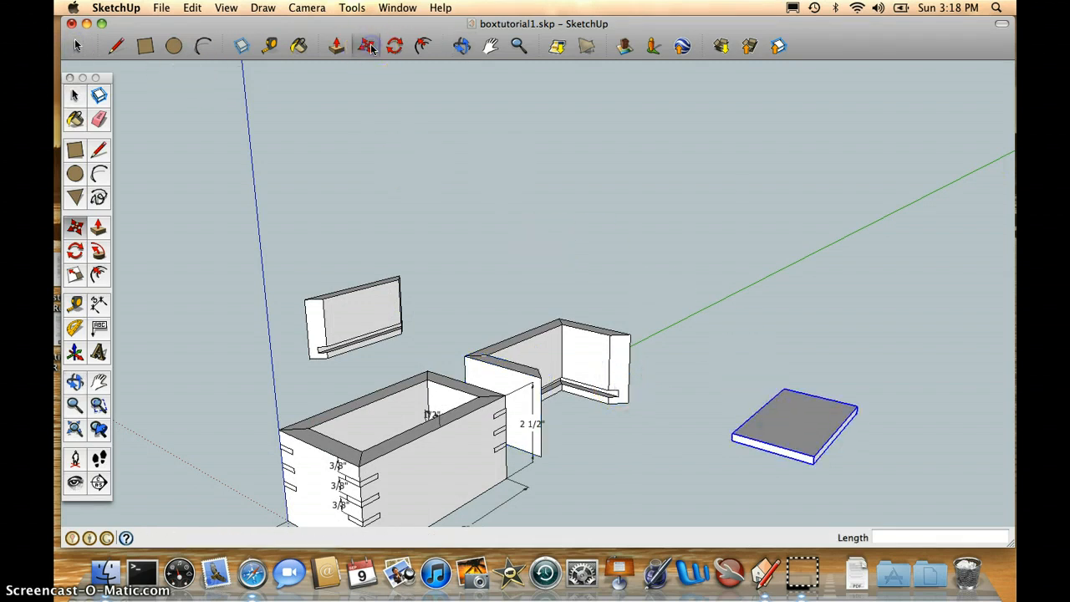
{"action": "left_click", "coordinate": [858, 404]}
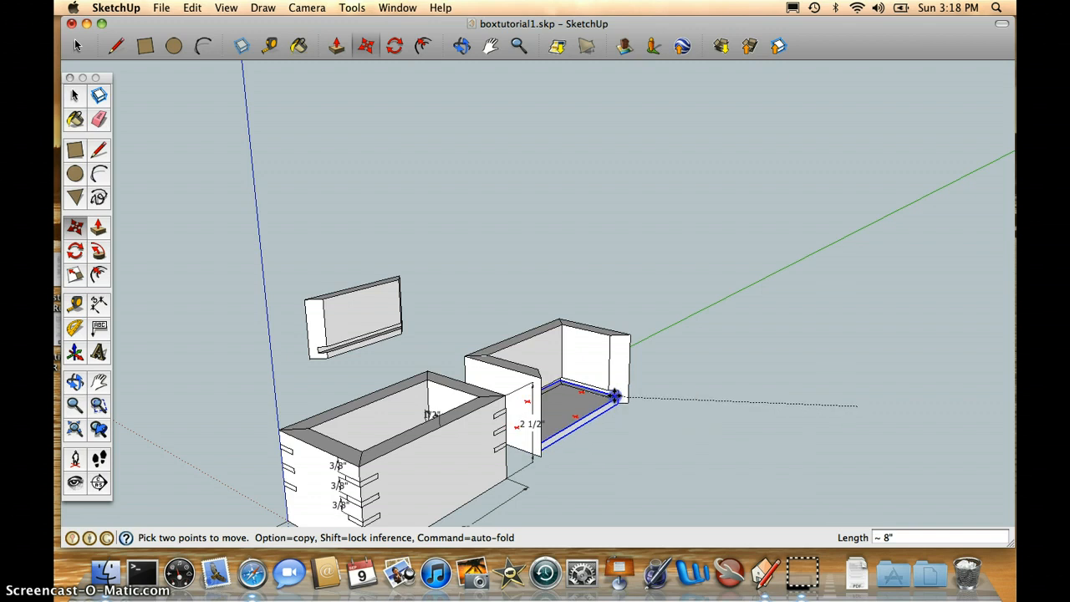
{"action": "left_click", "coordinate": [616, 393]}
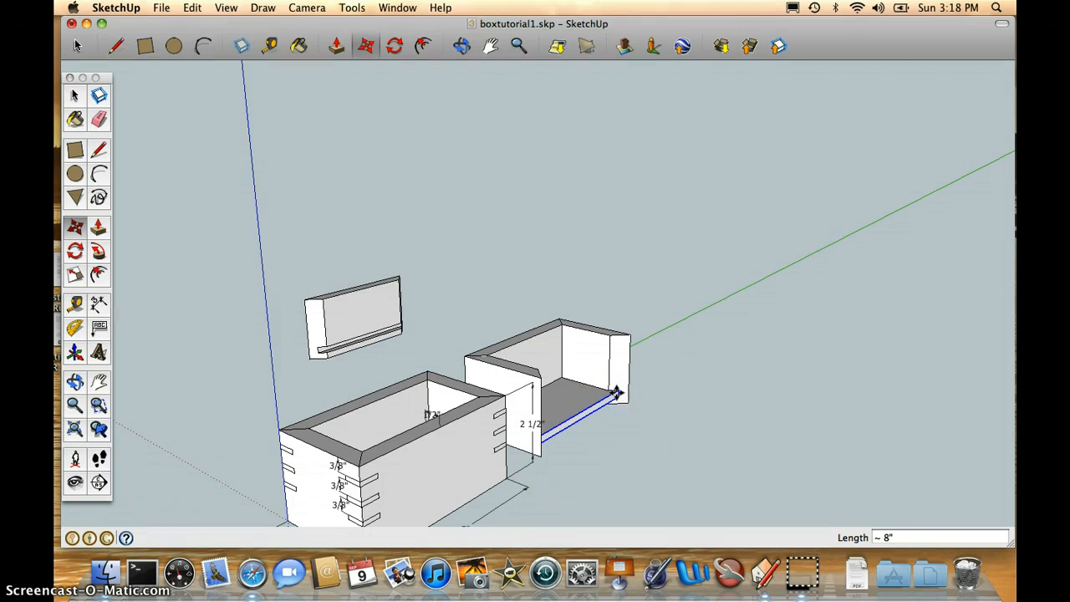
Step: In the top view, rotate the duplicate long side 180 degrees about its middle so its grooved face turns around
{"action": "key", "text": "super+1"}
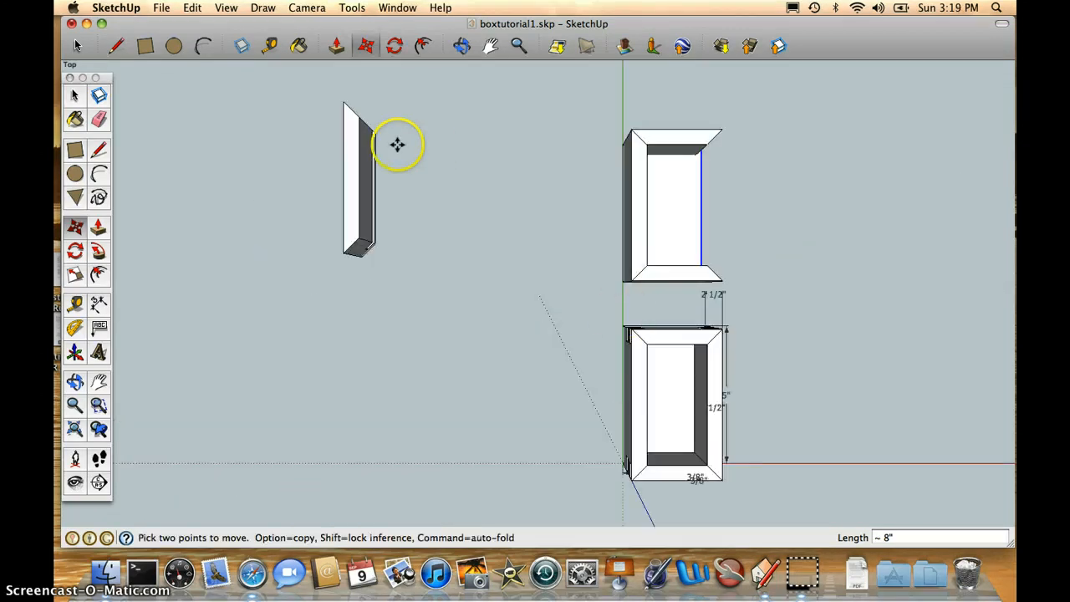
{"action": "left_click", "coordinate": [79, 46]}
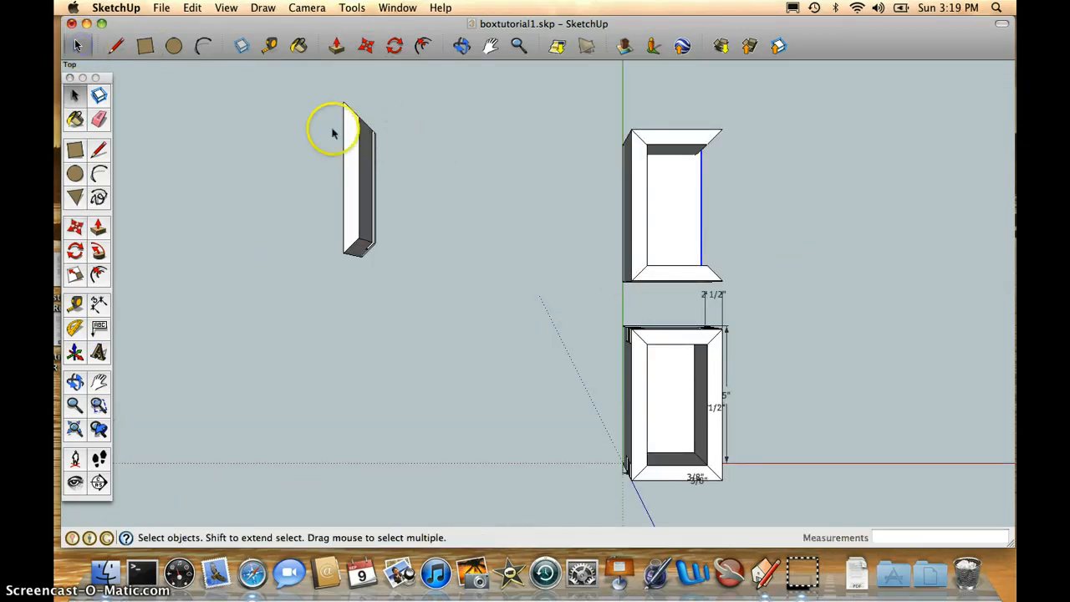
{"action": "left_click", "coordinate": [349, 176]}
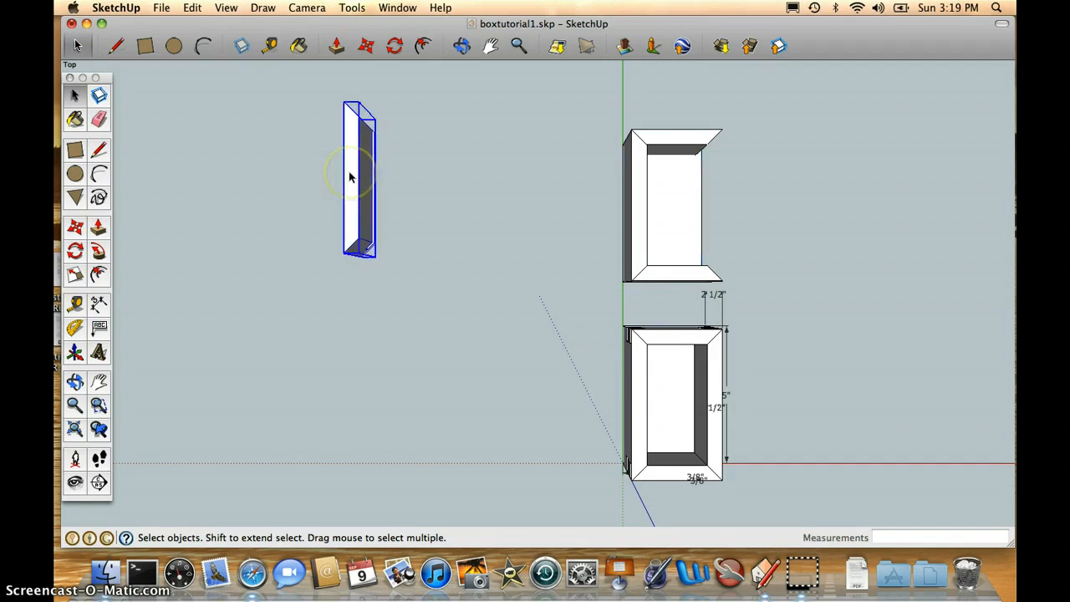
{"action": "left_click", "coordinate": [395, 46]}
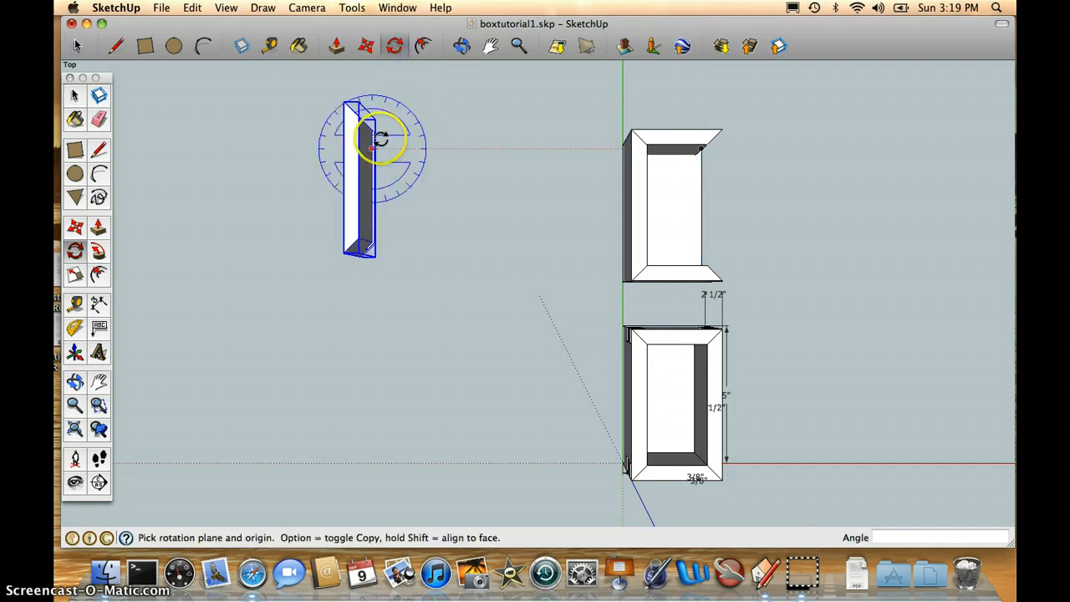
{"action": "left_click_drag", "start_coordinate": [351, 168], "coordinate": [351, 145]}
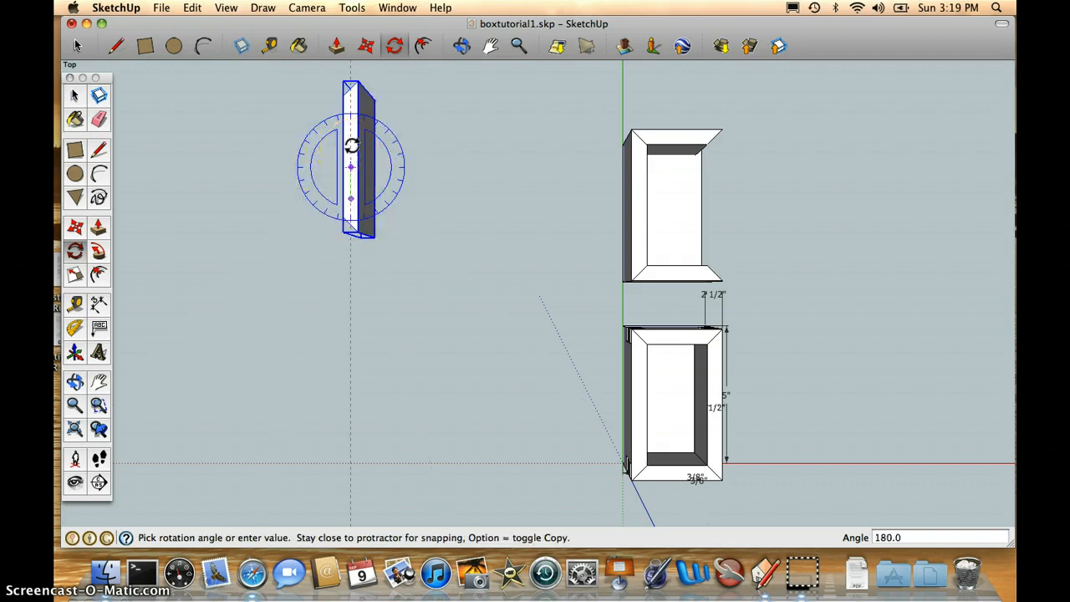
{"action": "left_click_drag", "start_coordinate": [352, 145], "coordinate": [352, 145]}
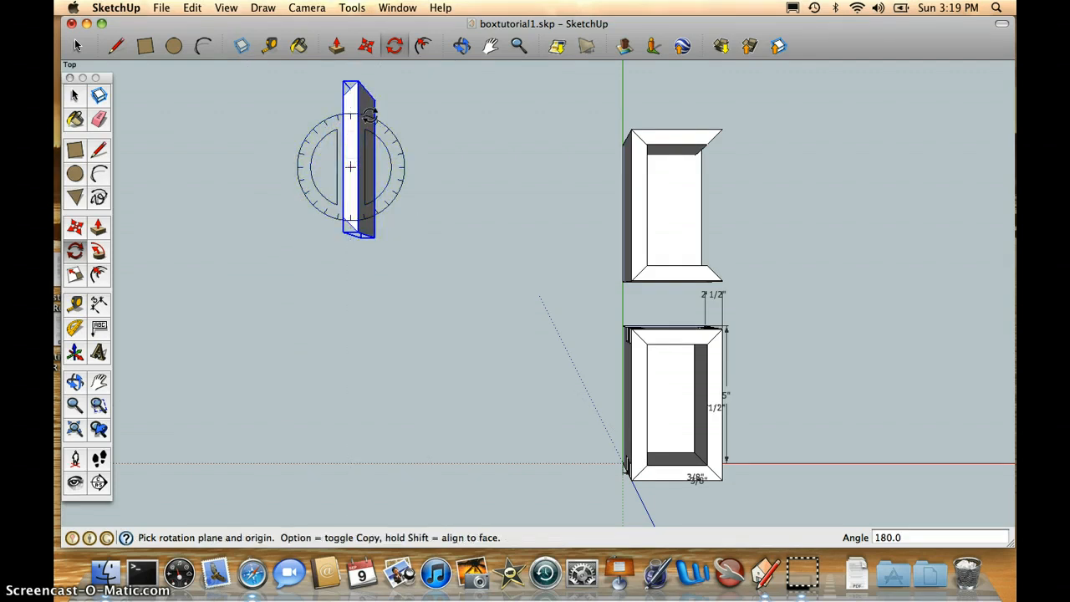
Step: Move the duplicate long side by its outer corner onto the open end of the far short side to close the box
{"action": "left_click", "coordinate": [367, 47]}
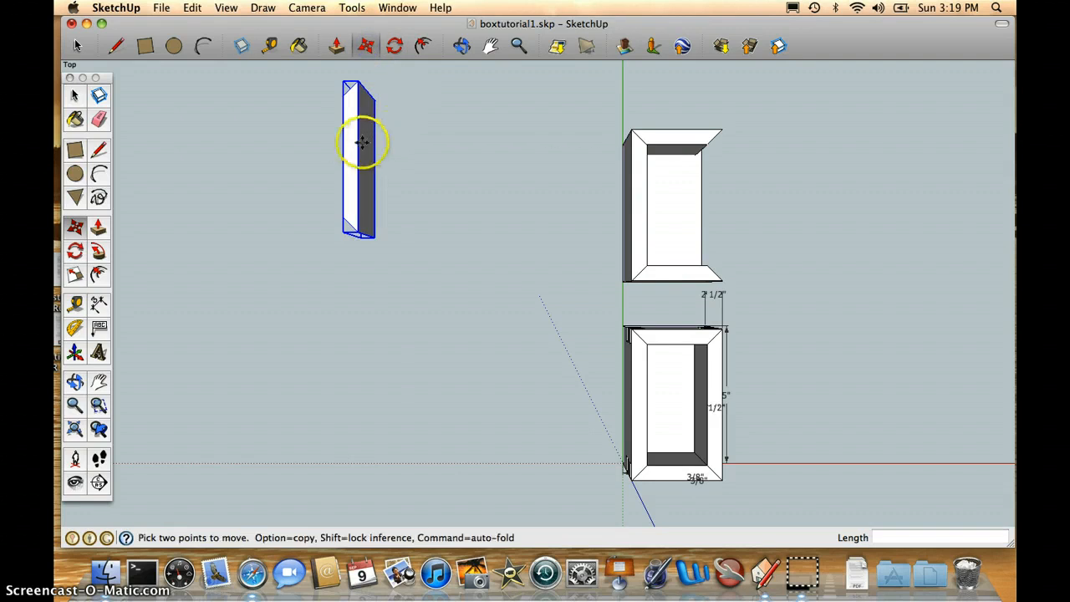
{"action": "left_click", "coordinate": [354, 85]}
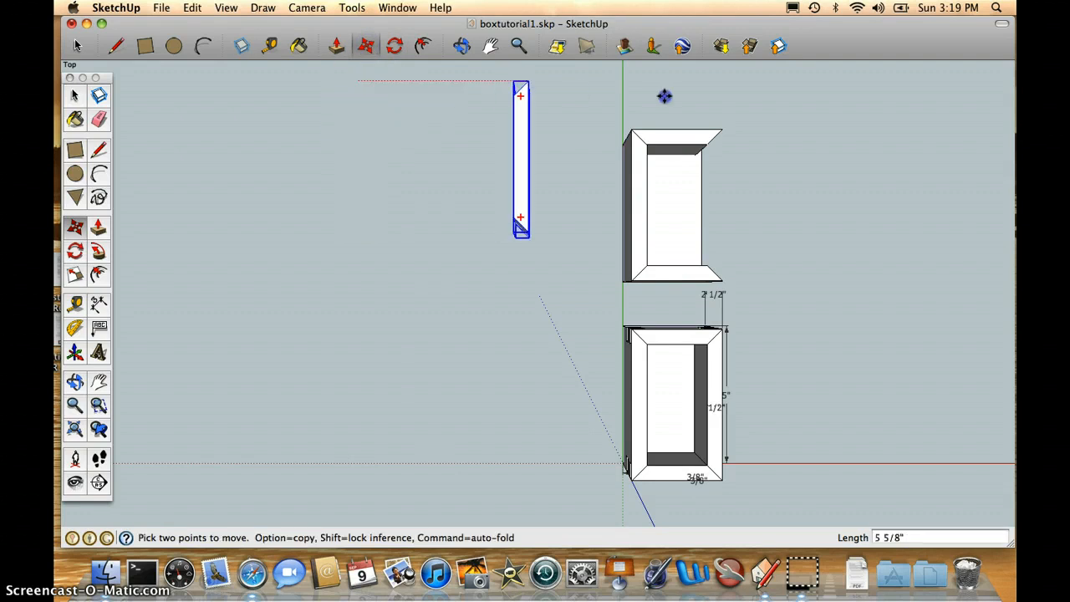
{"action": "left_click", "coordinate": [724, 127]}
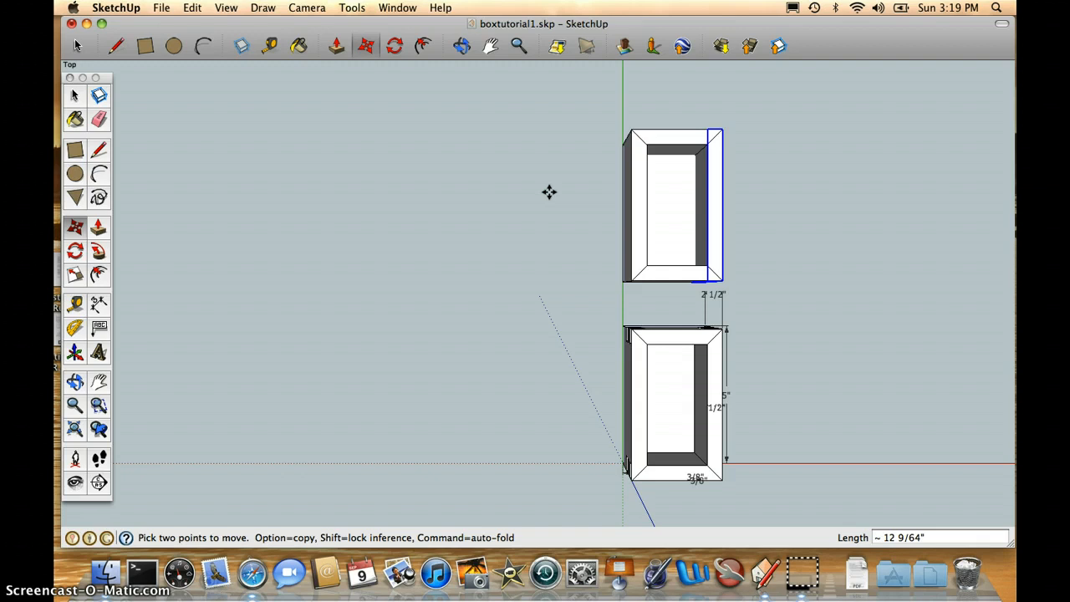
Step: In the right view, copy the corner splines at both ends of the finished box and paste them onto the new box's long side
{"action": "left_click", "coordinate": [308, 9]}
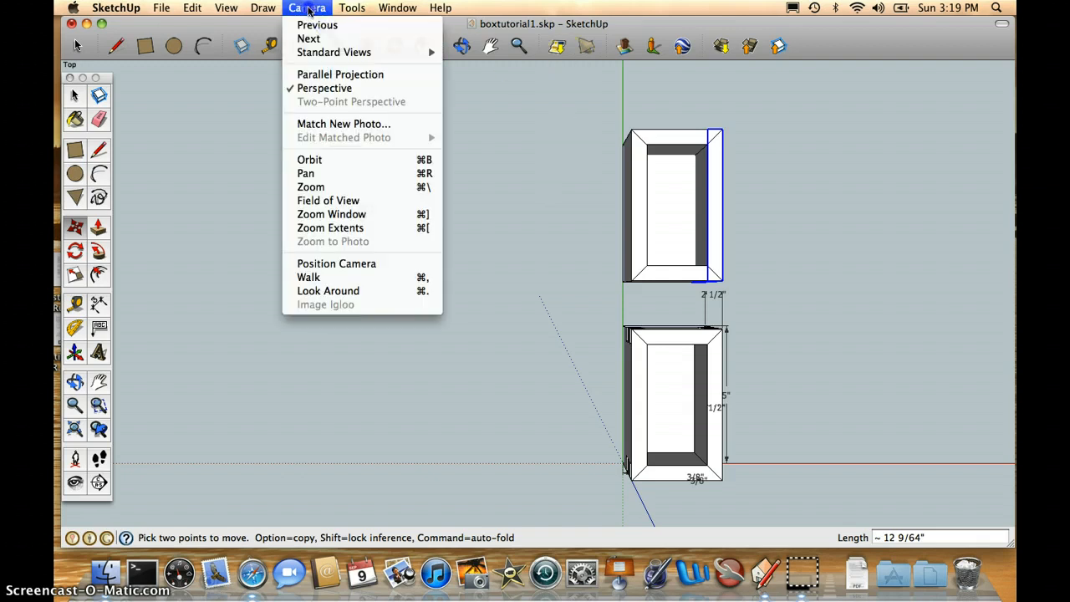
{"action": "mouse_move", "coordinate": [335, 53]}
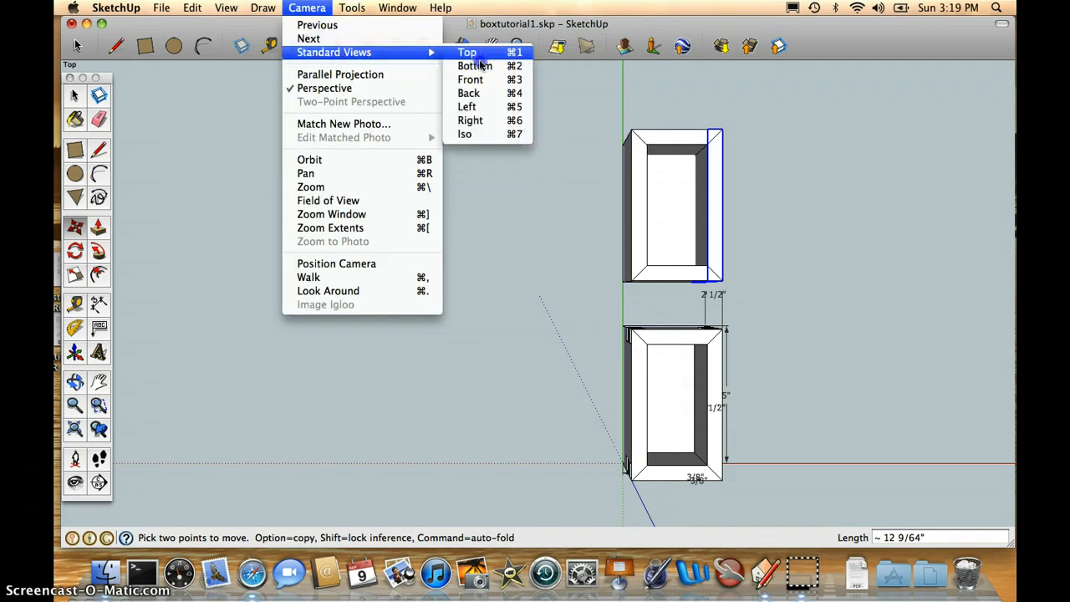
{"action": "left_click", "coordinate": [470, 121]}
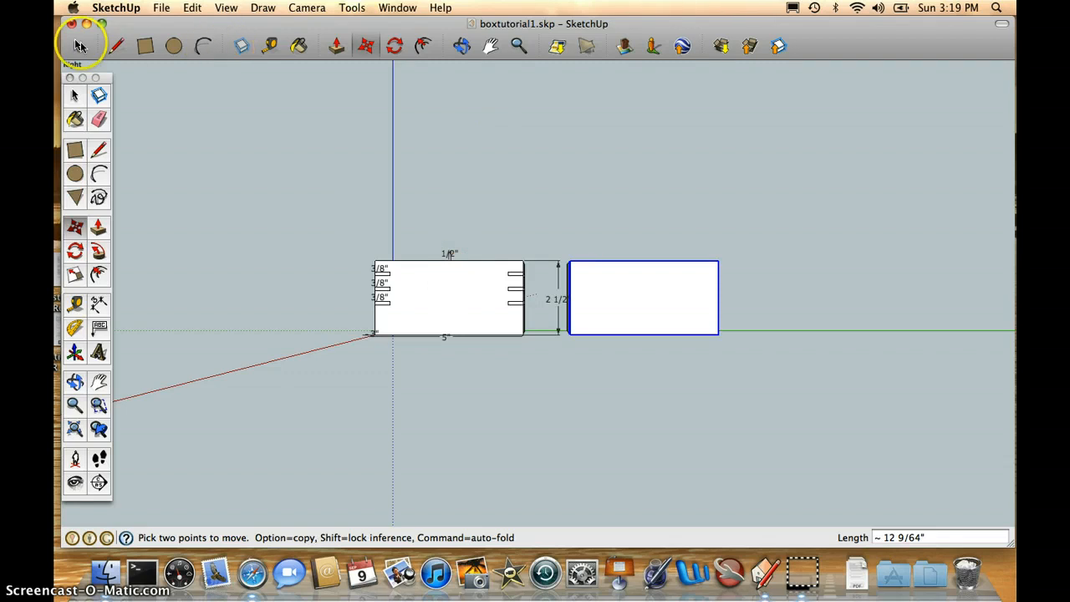
{"action": "left_click", "coordinate": [79, 45]}
{"action": "left_click", "coordinate": [389, 289]}
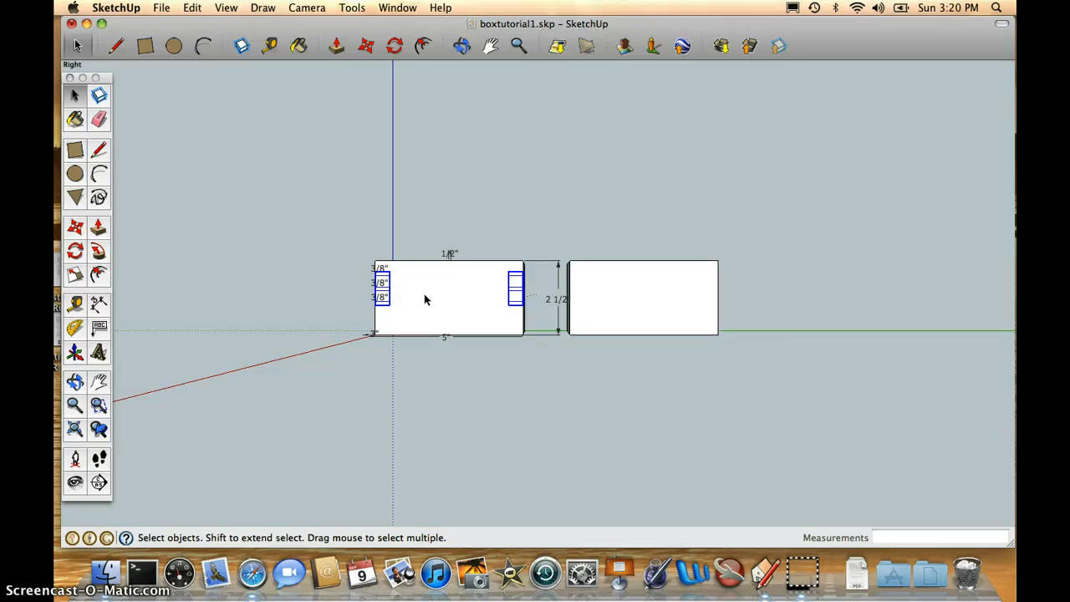
{"action": "key", "text": "super+v"}
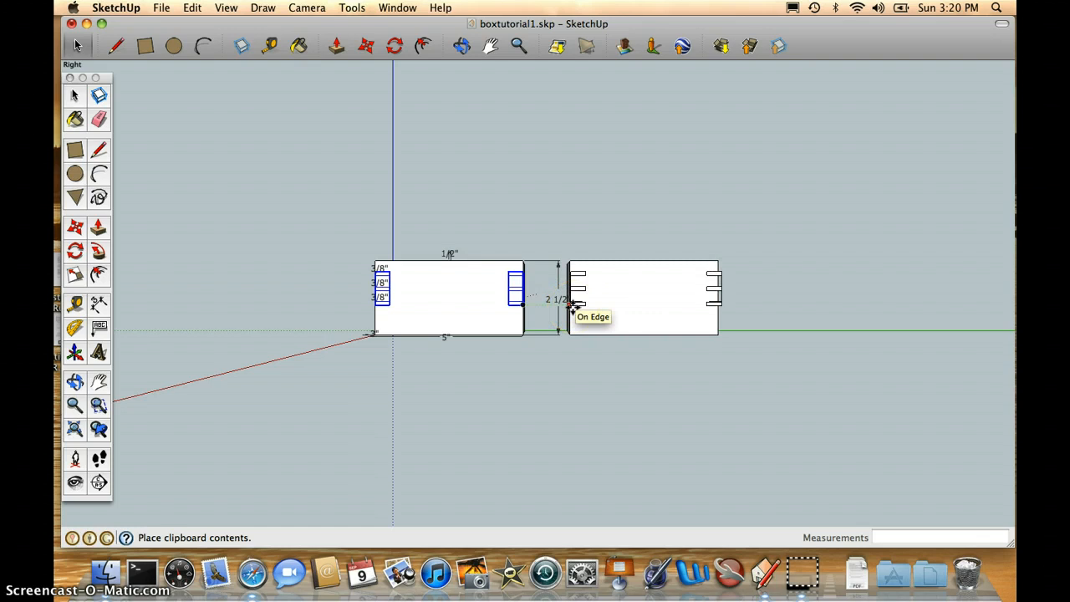
{"action": "left_click", "coordinate": [573, 305]}
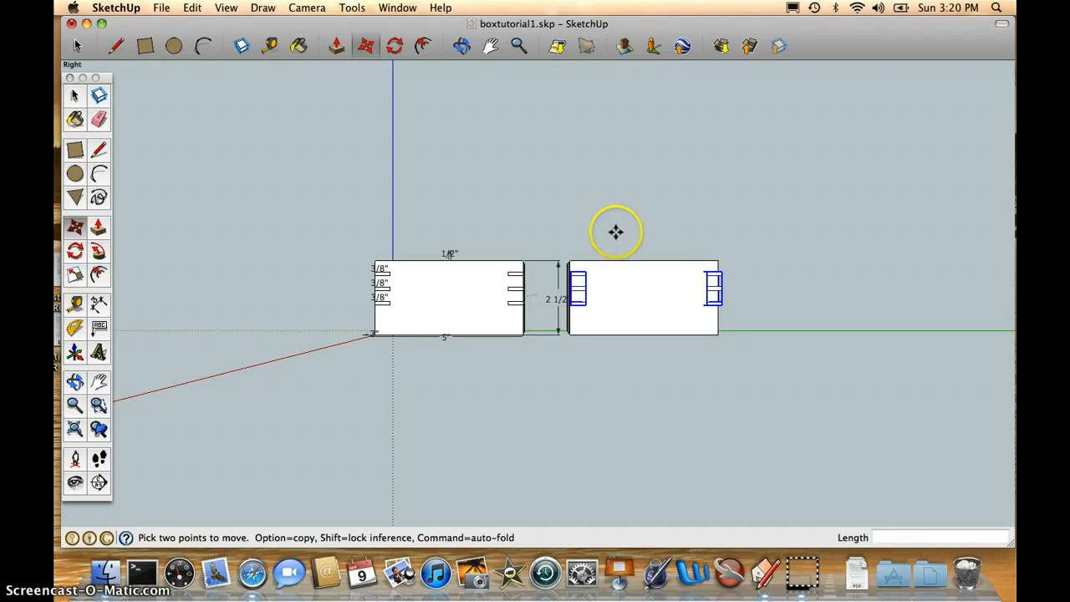
Step: Move both pasted spline sets 1/2" inward together so they sit in the corners of the new box
{"action": "scroll", "coordinate": [617, 219], "scroll_direction": "down", "scroll_amount": 2}
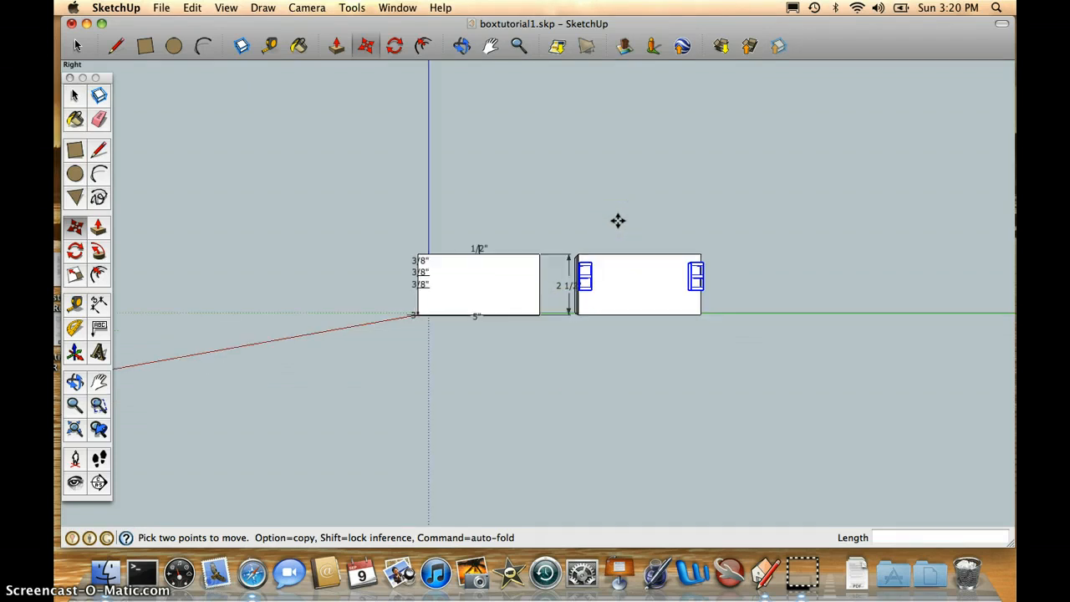
{"action": "scroll", "coordinate": [616, 220], "scroll_direction": "up", "scroll_amount": 2}
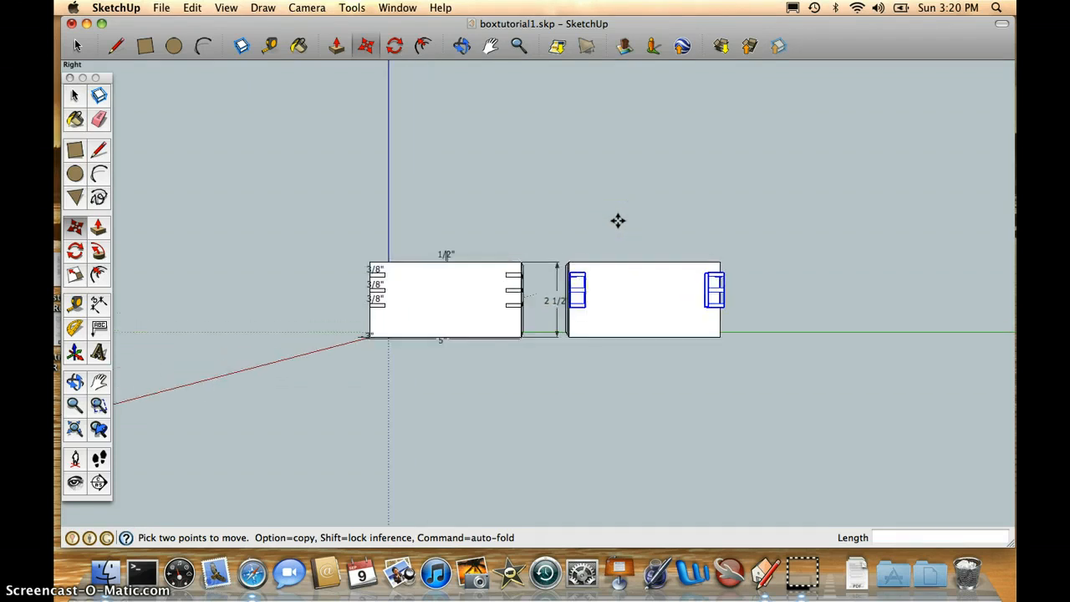
{"action": "left_click", "coordinate": [462, 46]}
{"action": "left_click_drag", "start_coordinate": [685, 222], "coordinate": [659, 434]}
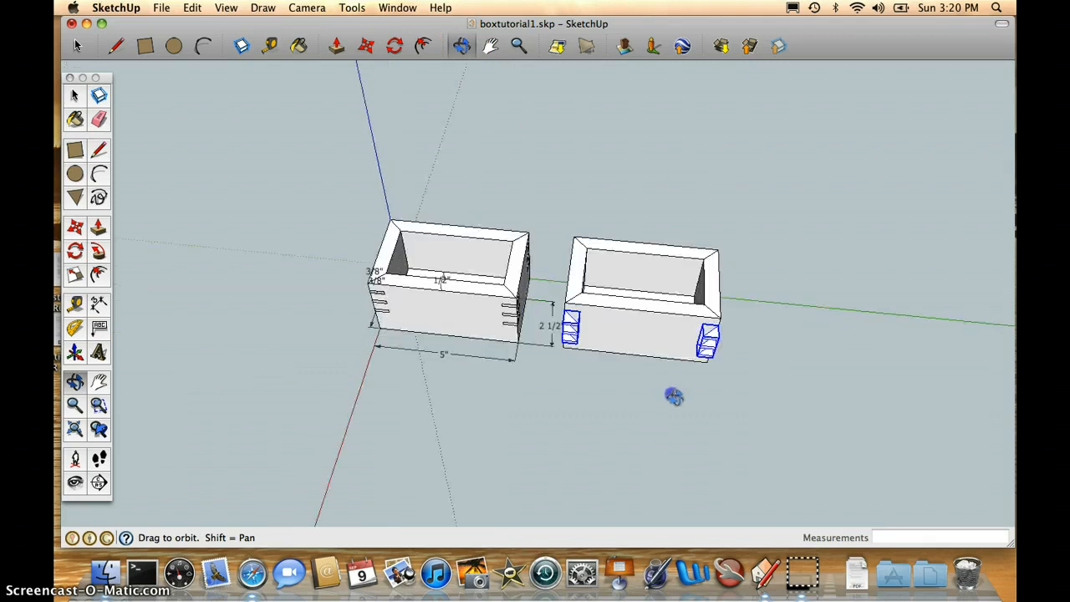
{"action": "left_click_drag", "start_coordinate": [674, 397], "coordinate": [826, 350]}
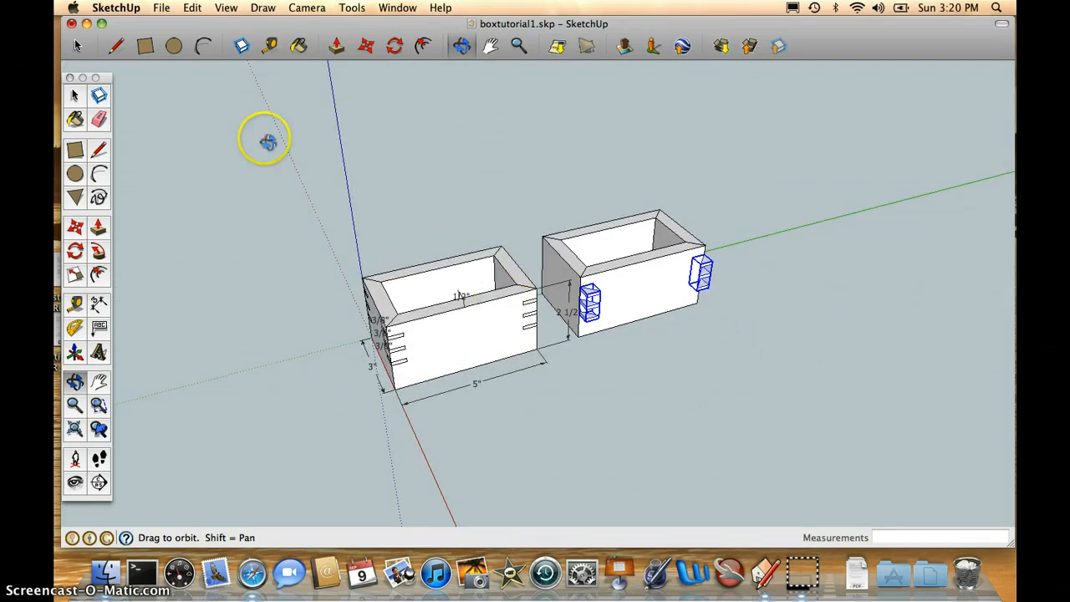
{"action": "left_click", "coordinate": [79, 46]}
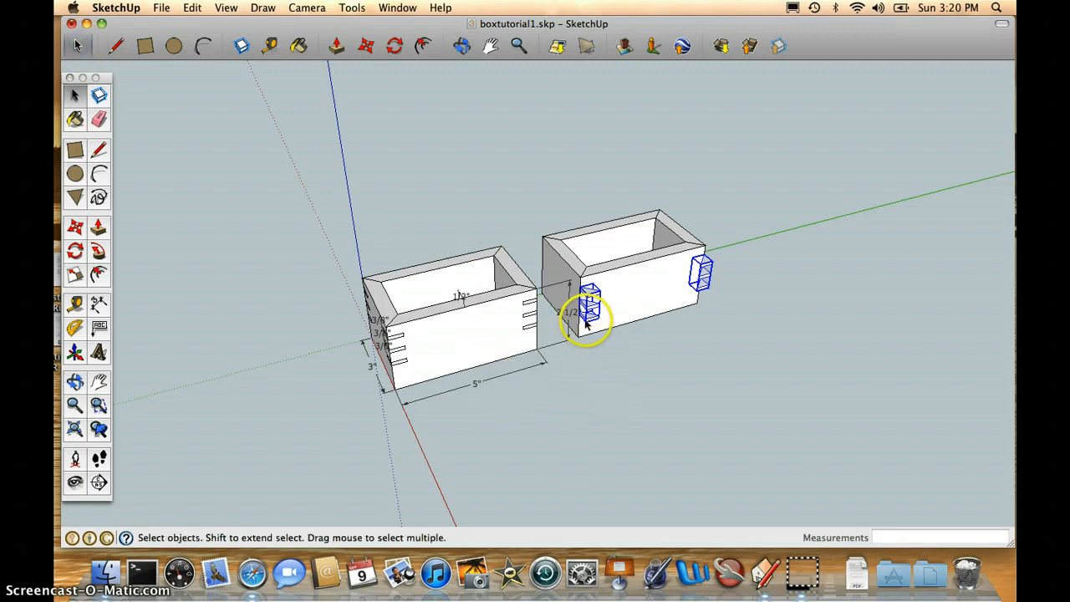
{"action": "left_click", "coordinate": [585, 322]}
{"action": "left_click", "coordinate": [707, 287], "text": "shift"}
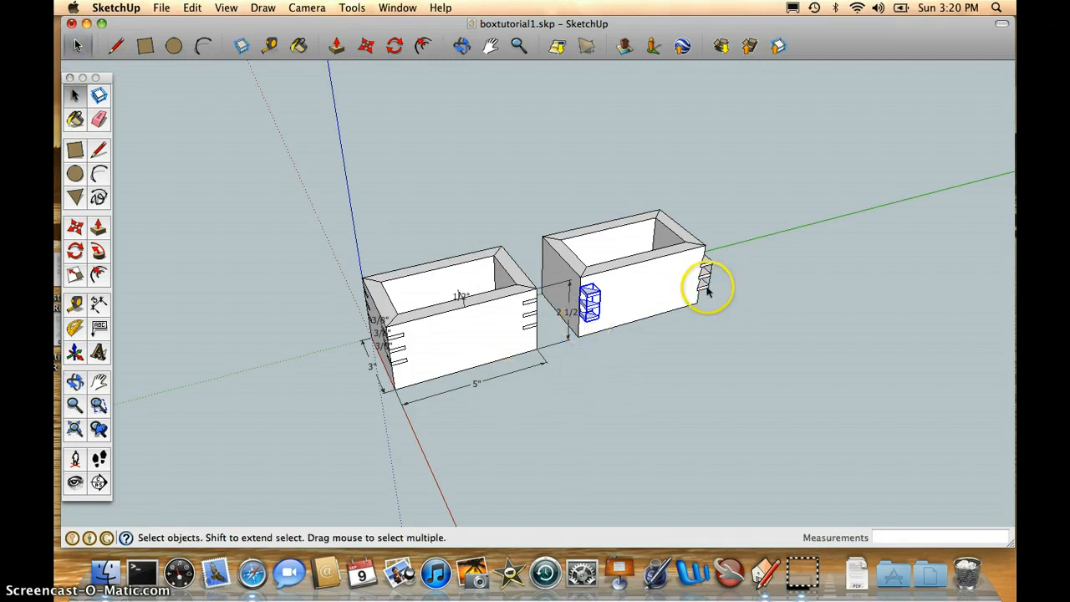
{"action": "left_click", "coordinate": [366, 46]}
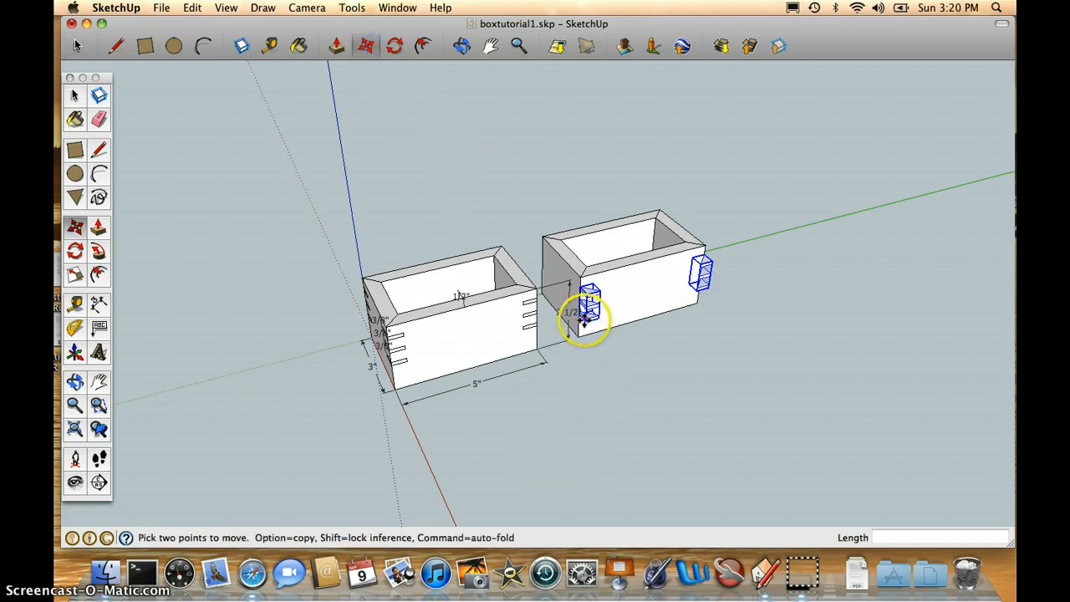
{"action": "left_click_drag", "start_coordinate": [588, 323], "coordinate": [577, 314]}
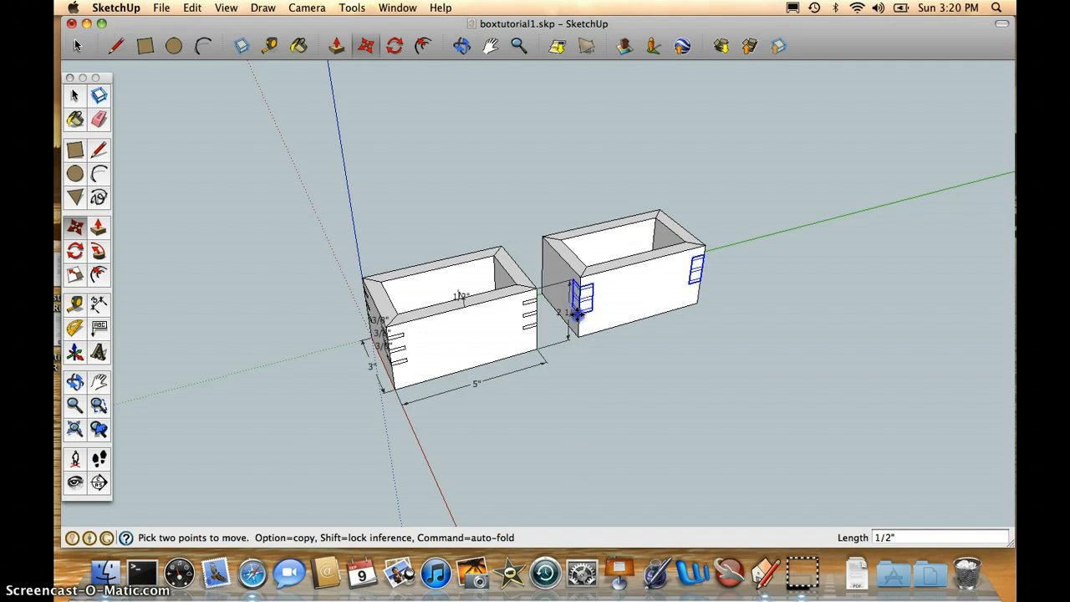
{"action": "left_click", "coordinate": [577, 314]}
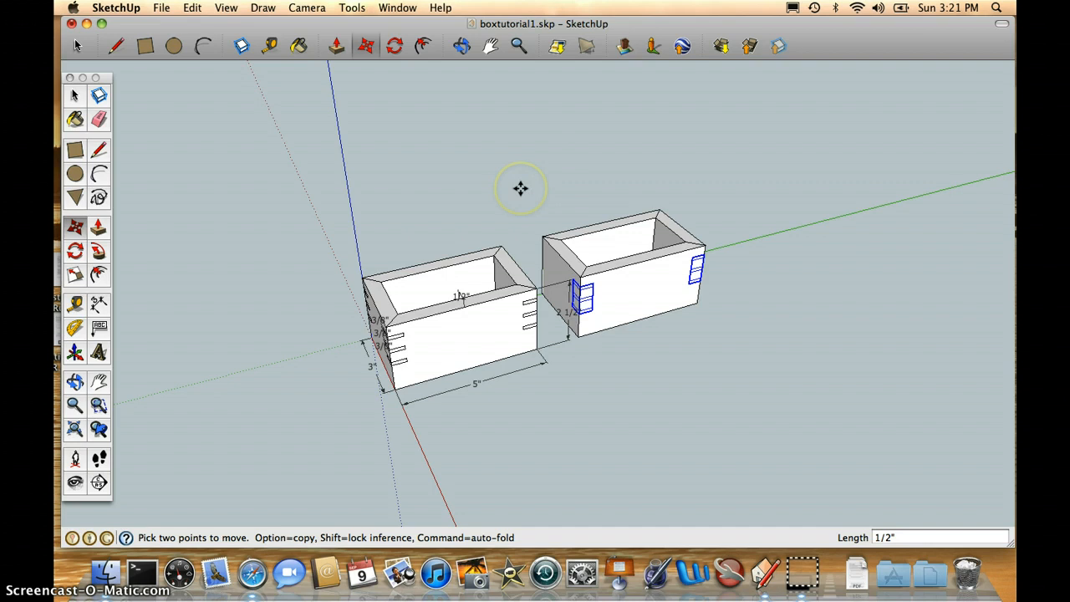
Step: In the left view, copy the example box's corner splines at both ends and paste them onto the new box's matching long side
{"action": "left_click", "coordinate": [311, 8]}
{"action": "mouse_move", "coordinate": [372, 51]}
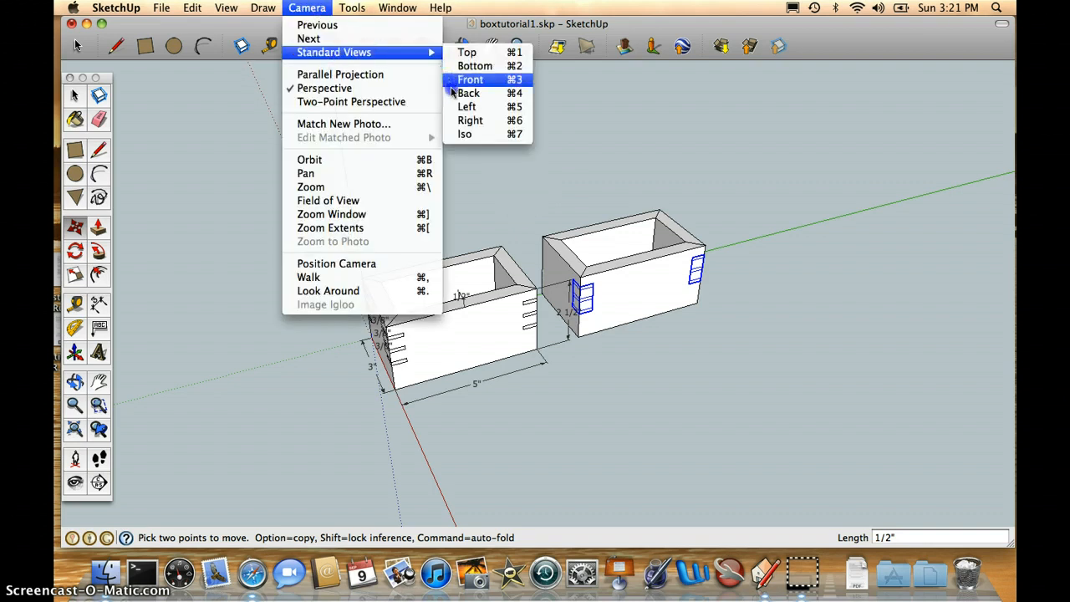
{"action": "left_click", "coordinate": [493, 107]}
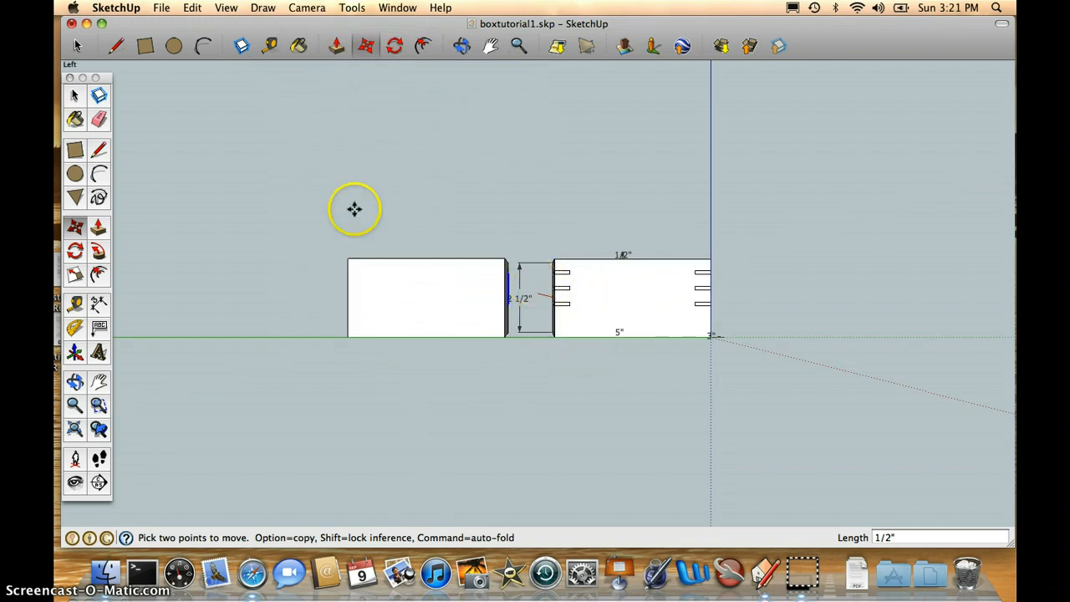
{"action": "left_click", "coordinate": [77, 45]}
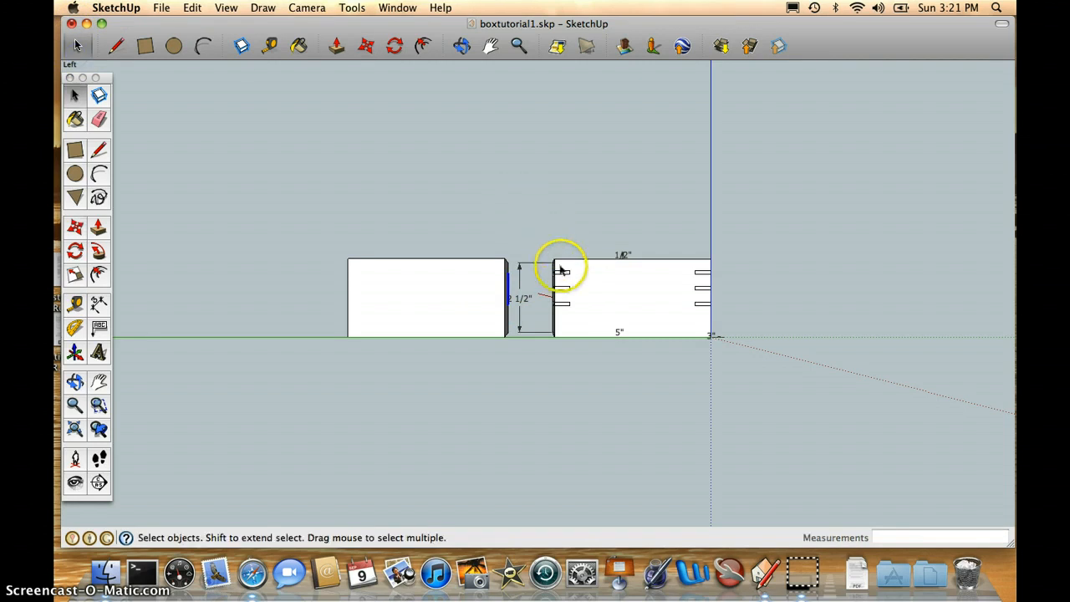
{"action": "left_click", "coordinate": [562, 273]}
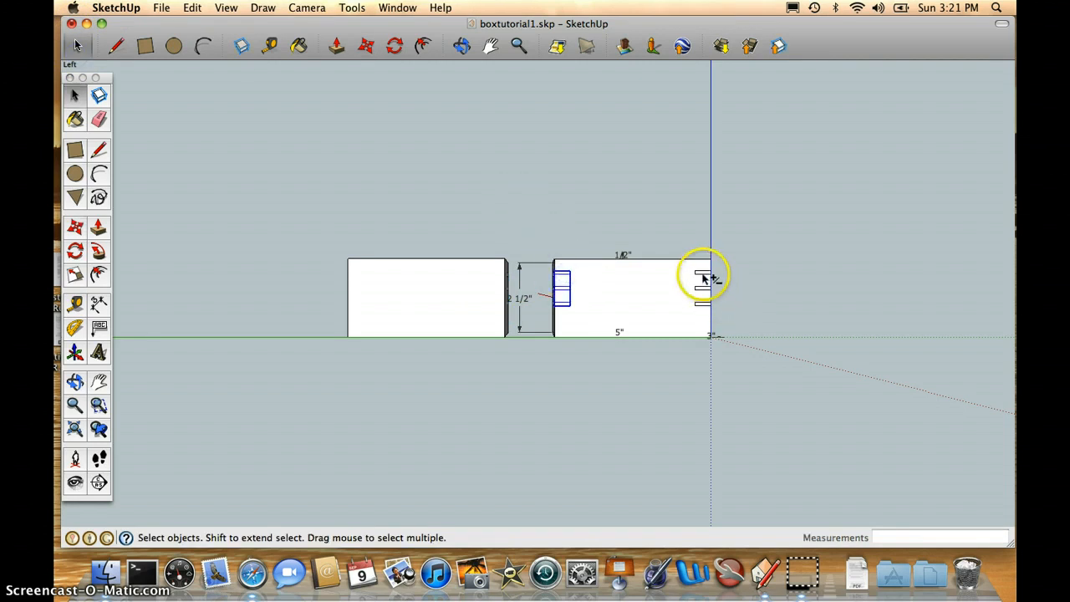
{"action": "left_click", "coordinate": [704, 279], "text": "shift"}
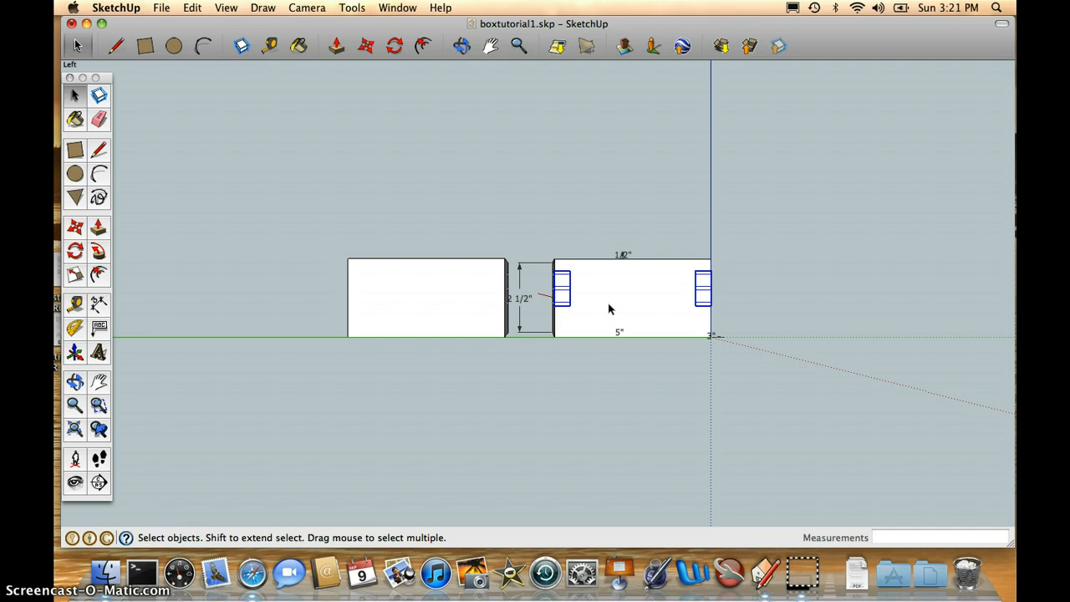
{"action": "key", "text": "super+v"}
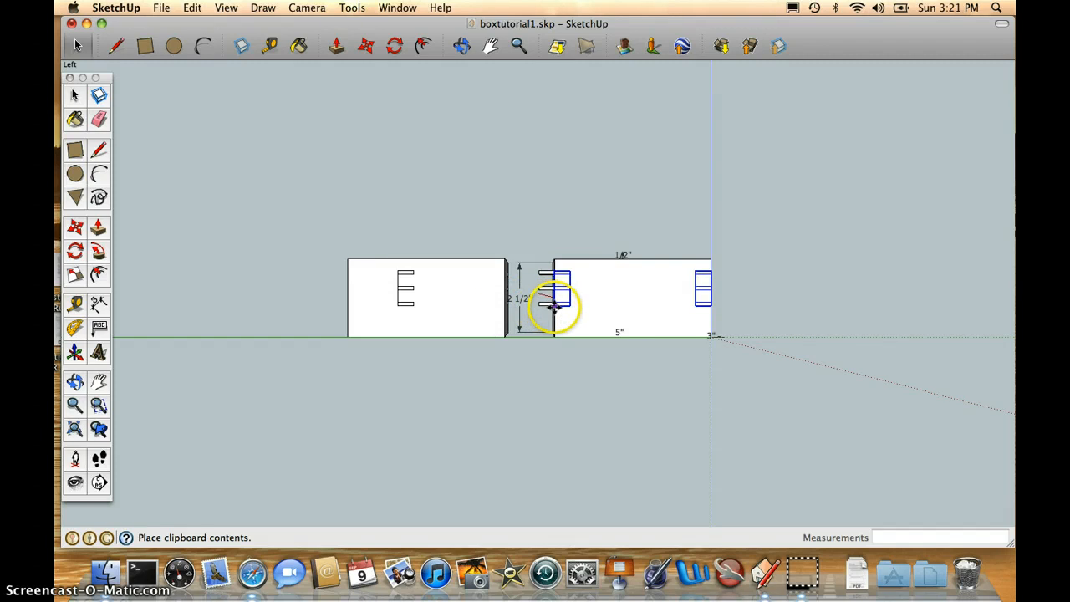
{"action": "left_click", "coordinate": [505, 307]}
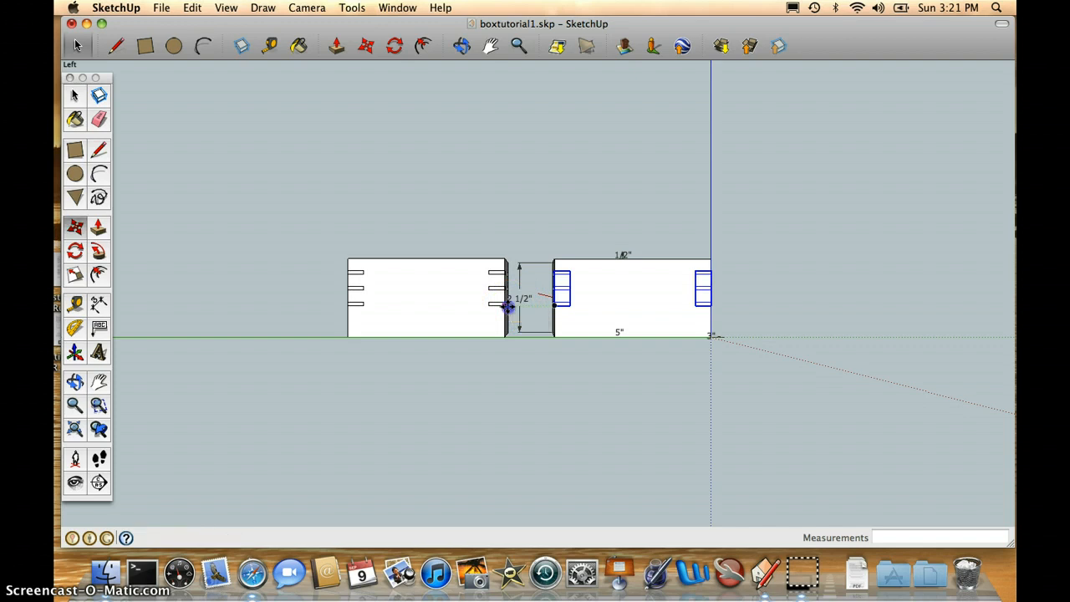
Step: Delete the finished example box together with its dimensions, leaving only the new box
{"action": "left_click", "coordinate": [459, 49]}
{"action": "left_click_drag", "start_coordinate": [461, 134], "coordinate": [436, 253]}
{"action": "left_click_drag", "start_coordinate": [426, 252], "coordinate": [406, 248]}
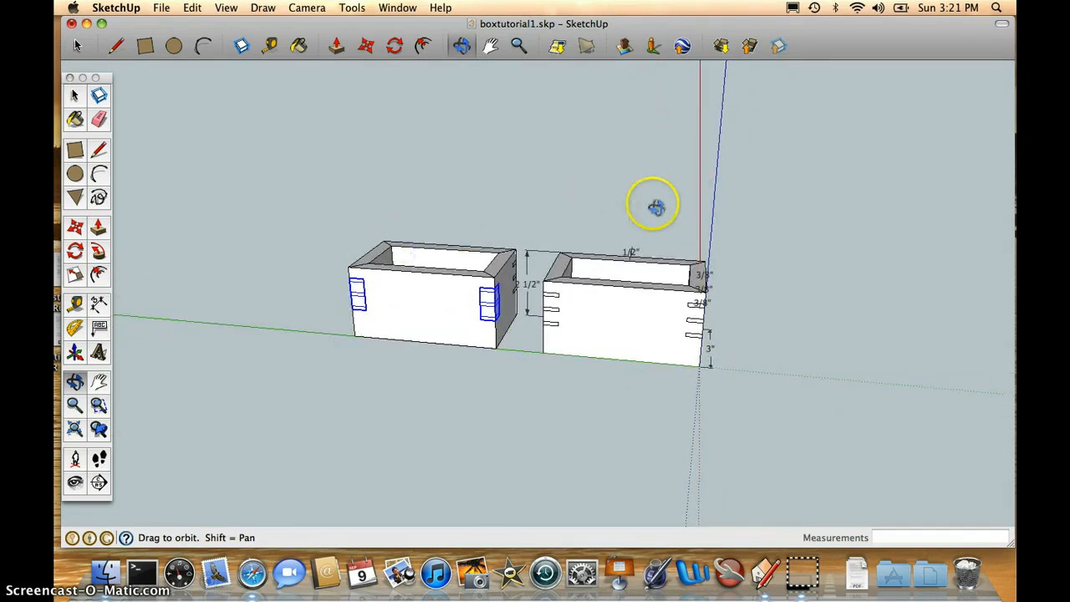
{"action": "left_click", "coordinate": [75, 46]}
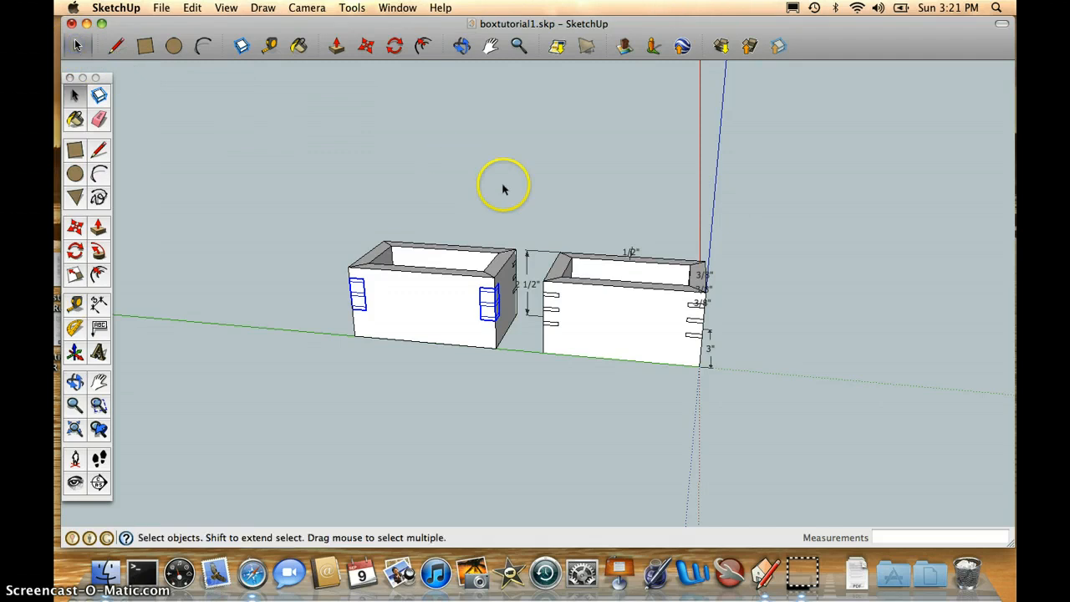
{"action": "left_click_drag", "start_coordinate": [530, 224], "coordinate": [780, 394]}
{"action": "key", "text": "Delete"}
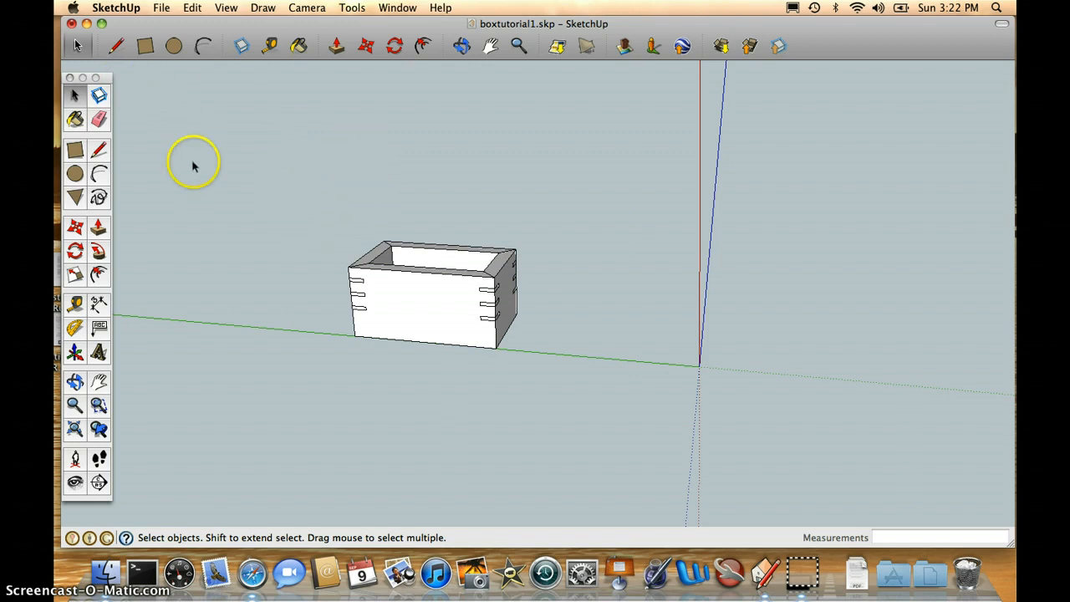
Step: Pull the new box's front long side outward along the red axis by about 1 13/16" to start an exploded view
{"action": "left_click", "coordinate": [461, 46]}
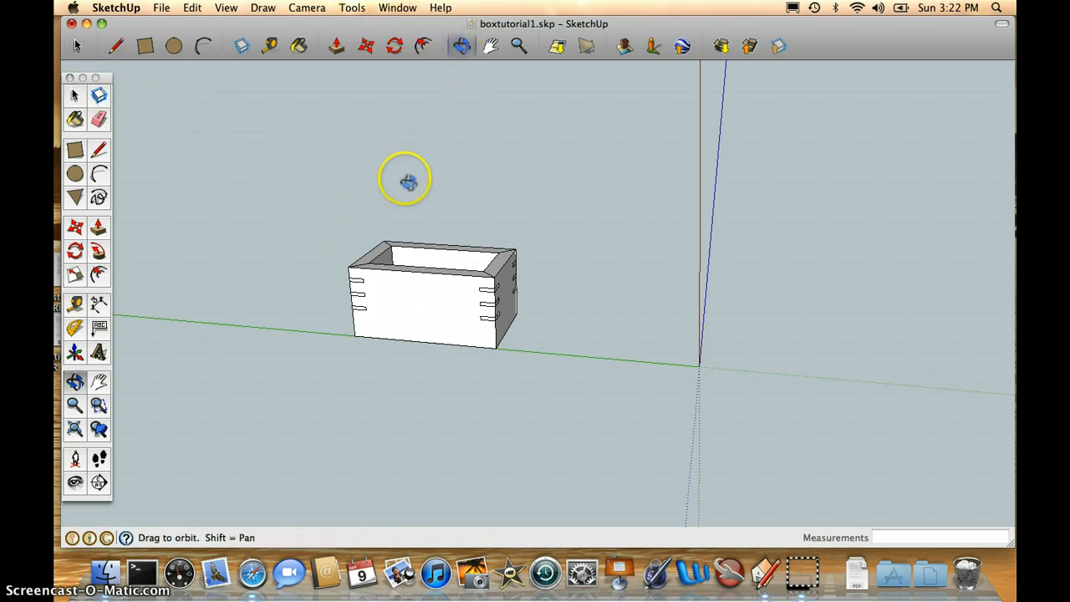
{"action": "left_click_drag", "start_coordinate": [396, 207], "coordinate": [445, 194]}
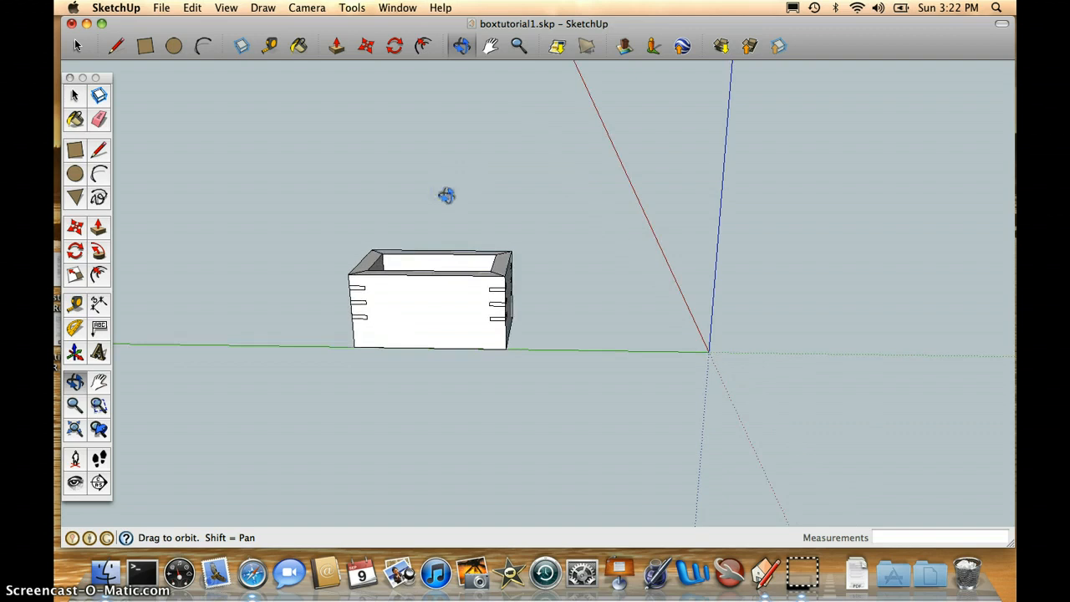
{"action": "key", "text": "super+6"}
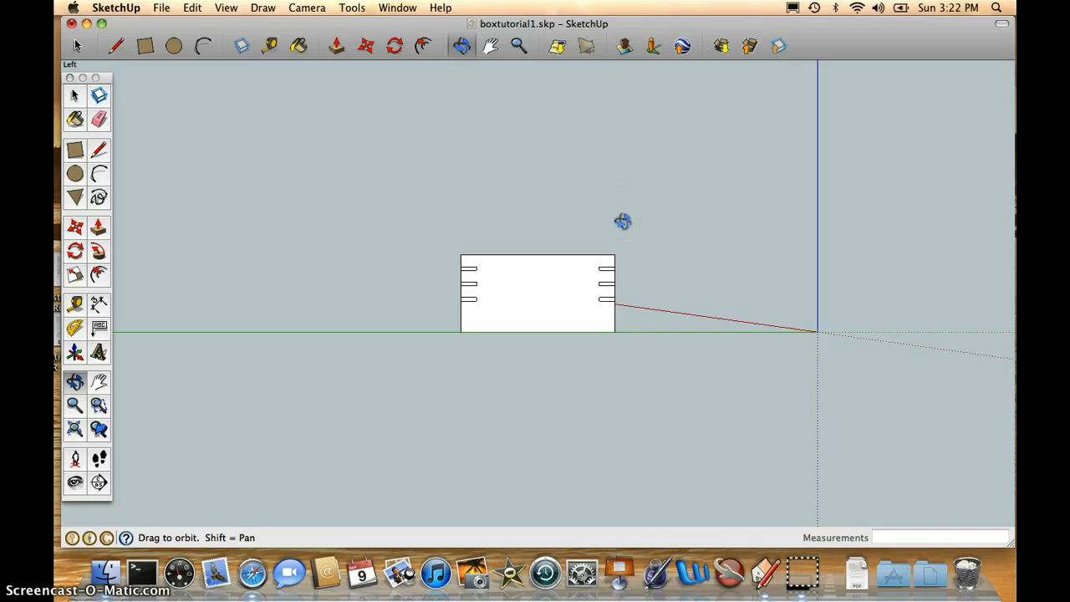
{"action": "key", "text": "super+4"}
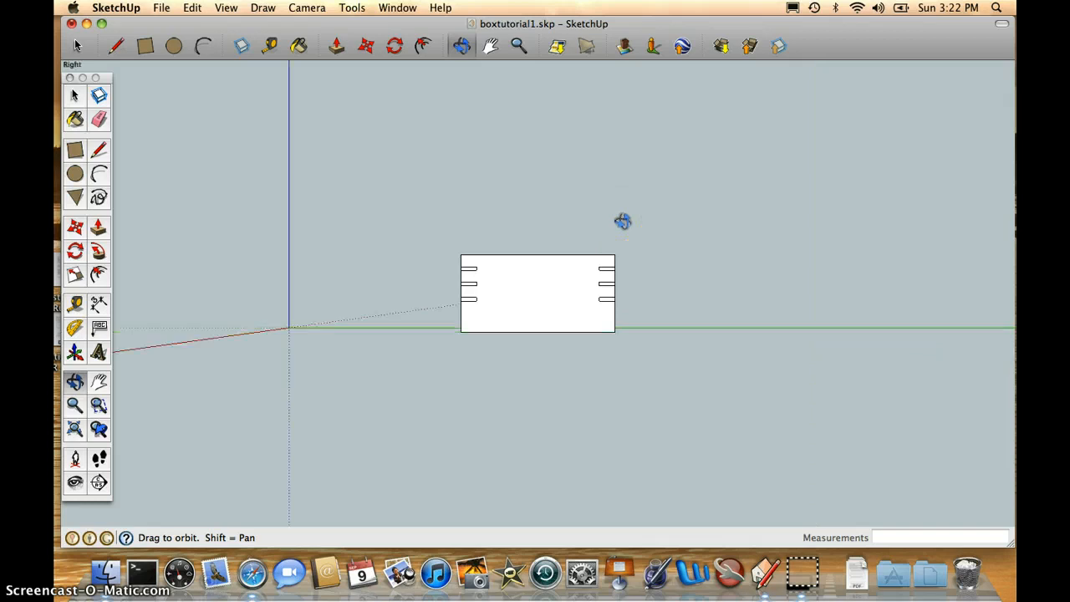
{"action": "left_click", "coordinate": [461, 49]}
{"action": "left_click_drag", "start_coordinate": [456, 181], "coordinate": [676, 308]}
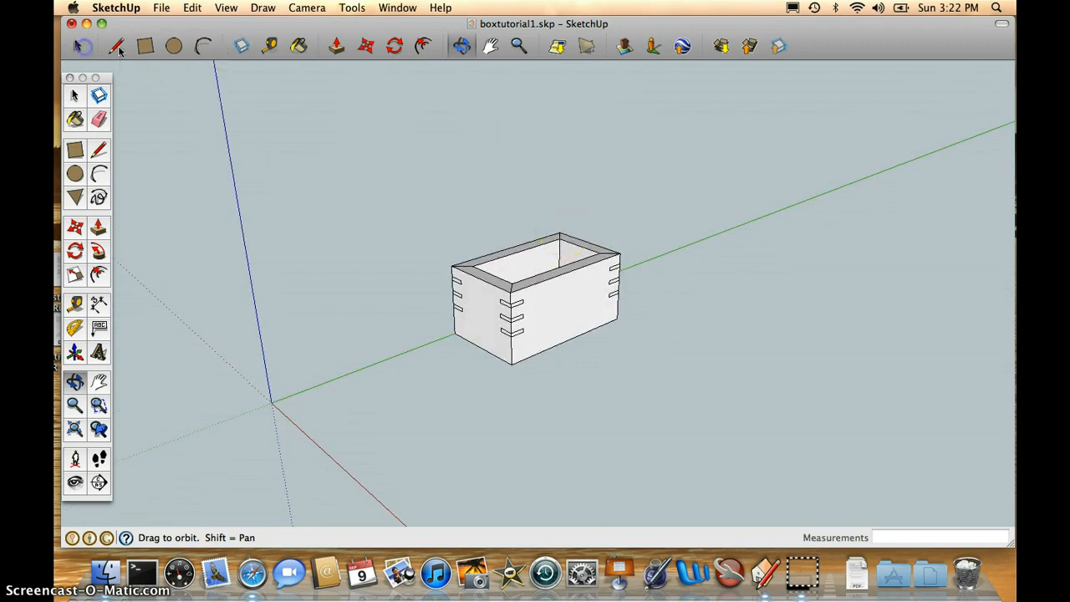
{"action": "left_click", "coordinate": [79, 46]}
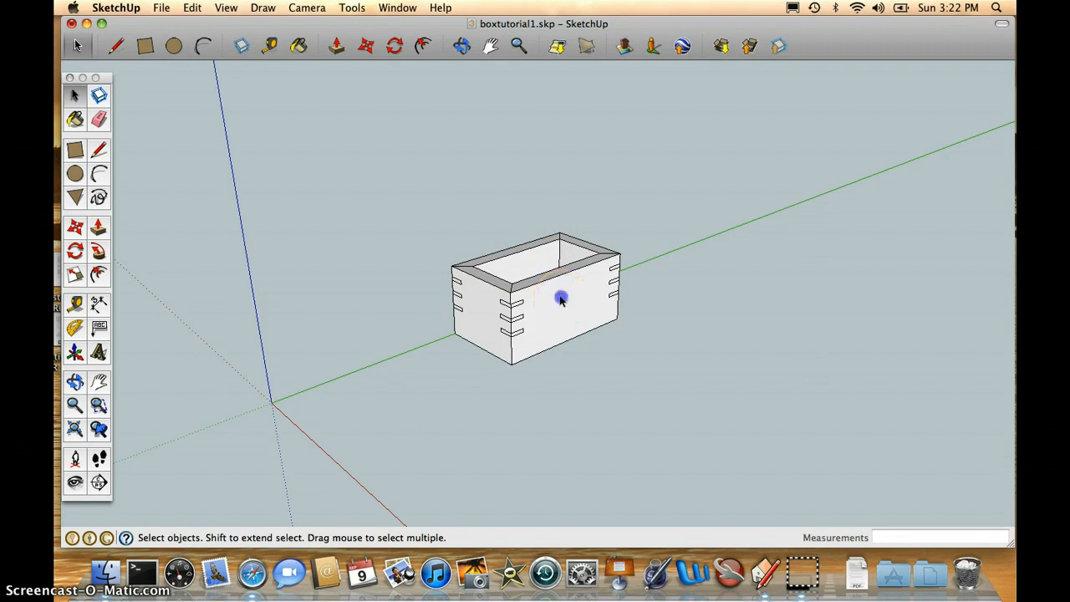
{"action": "left_click", "coordinate": [560, 298]}
{"action": "left_click", "coordinate": [366, 46]}
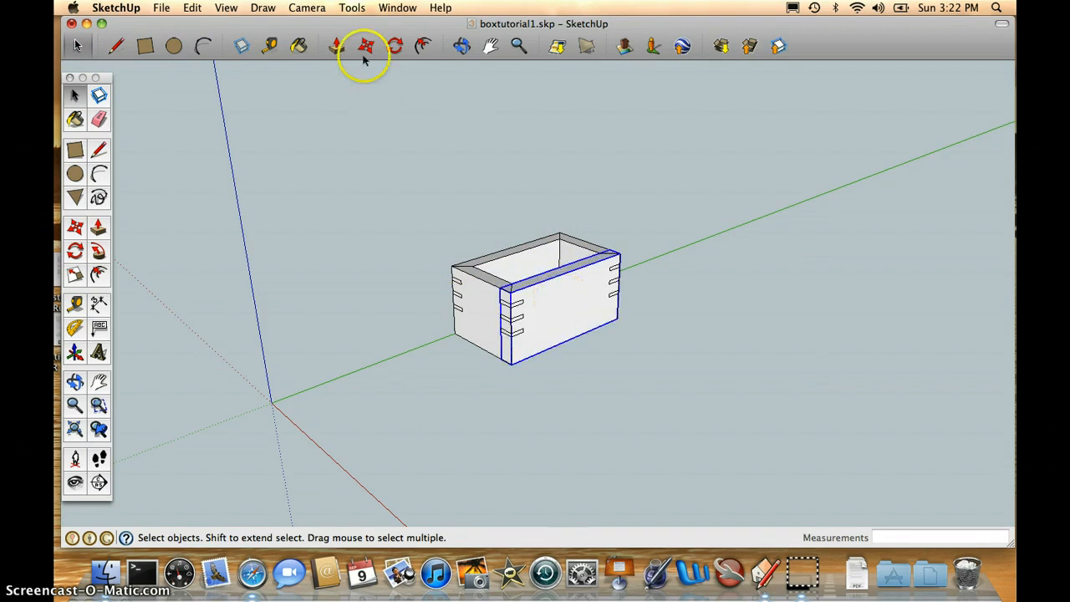
{"action": "left_click", "coordinate": [558, 267]}
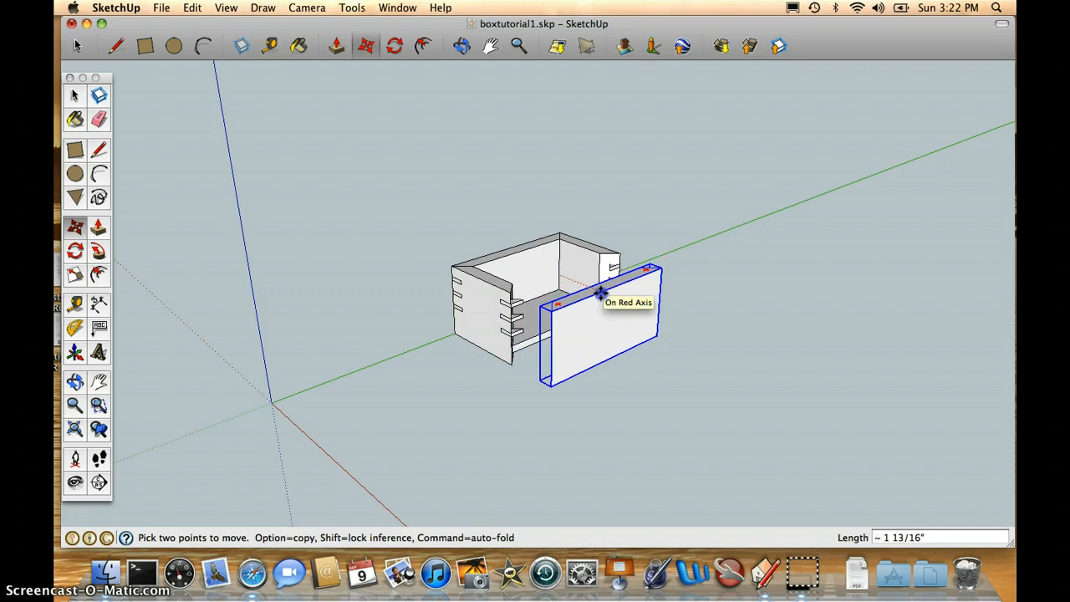
{"action": "left_click", "coordinate": [600, 293]}
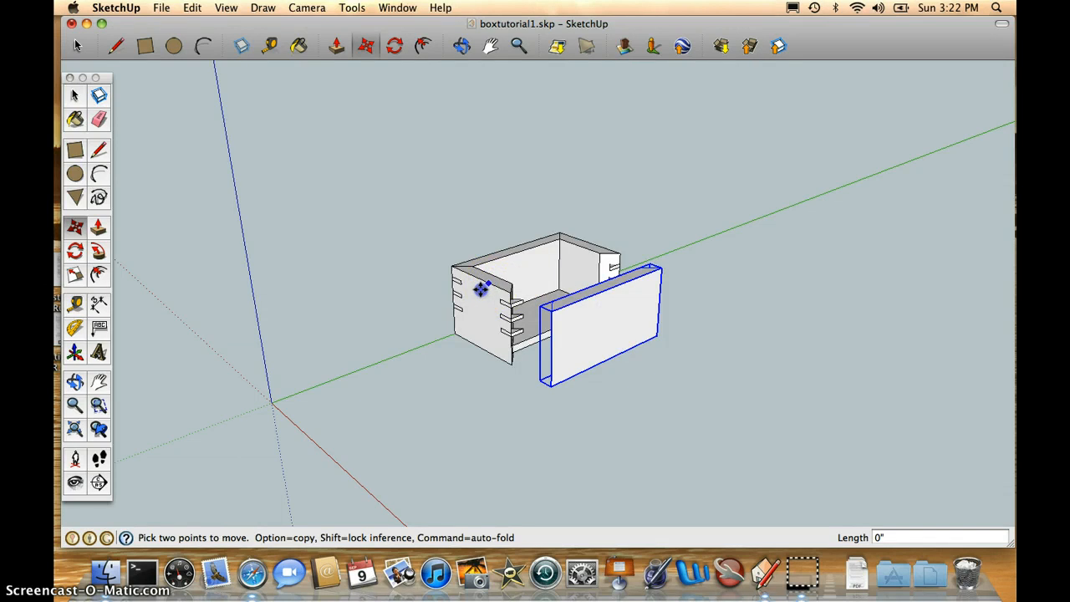
Step: Pull the near short side outward along the green axis by about 1 31/32"
{"action": "left_click", "coordinate": [76, 45]}
{"action": "left_click", "coordinate": [487, 292]}
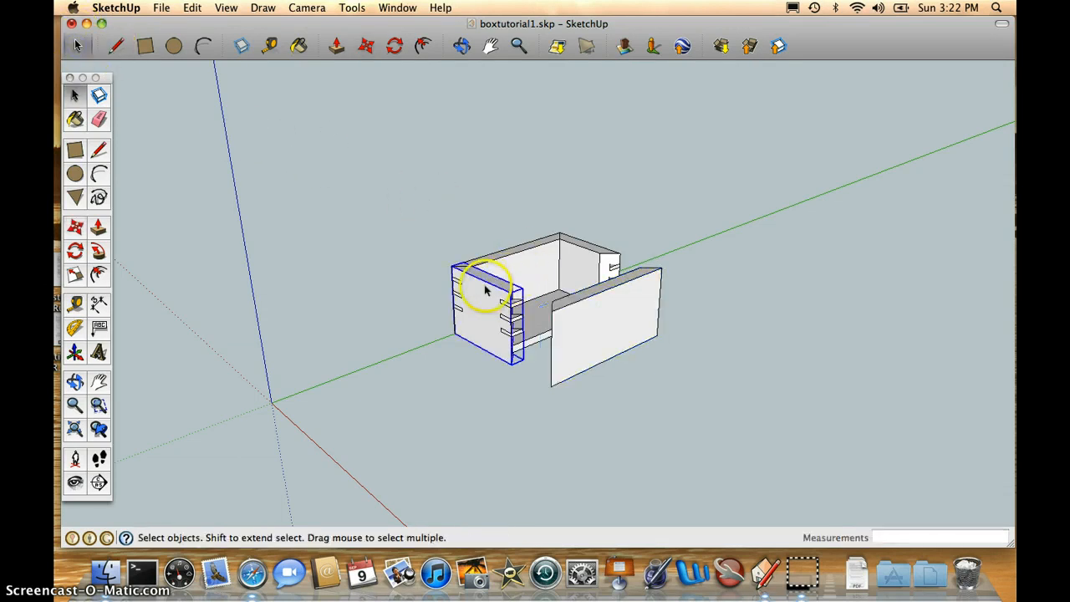
{"action": "left_click", "coordinate": [362, 45]}
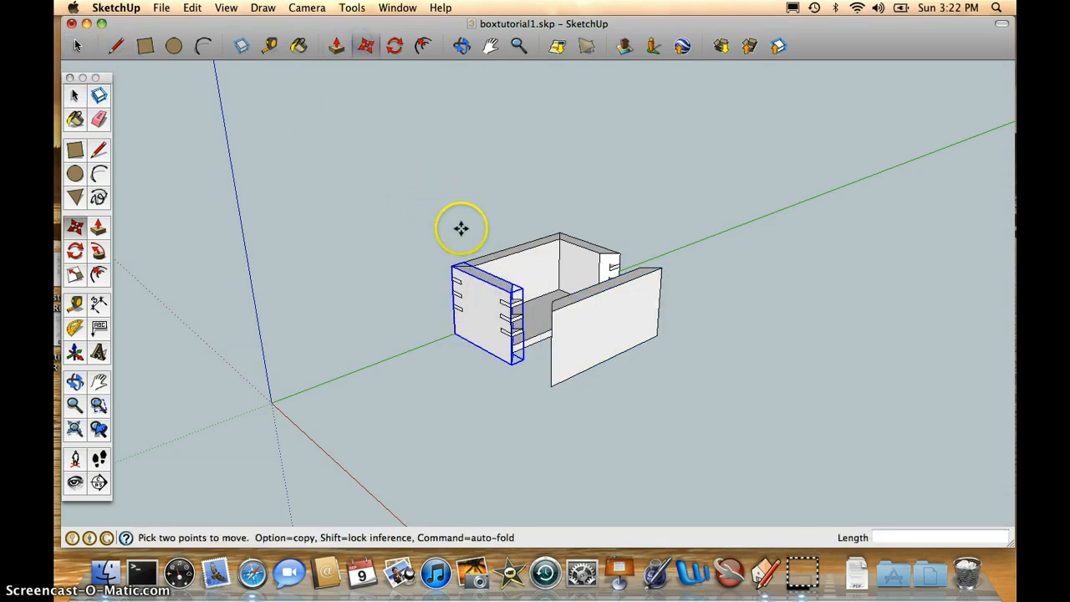
{"action": "left_click", "coordinate": [481, 281]}
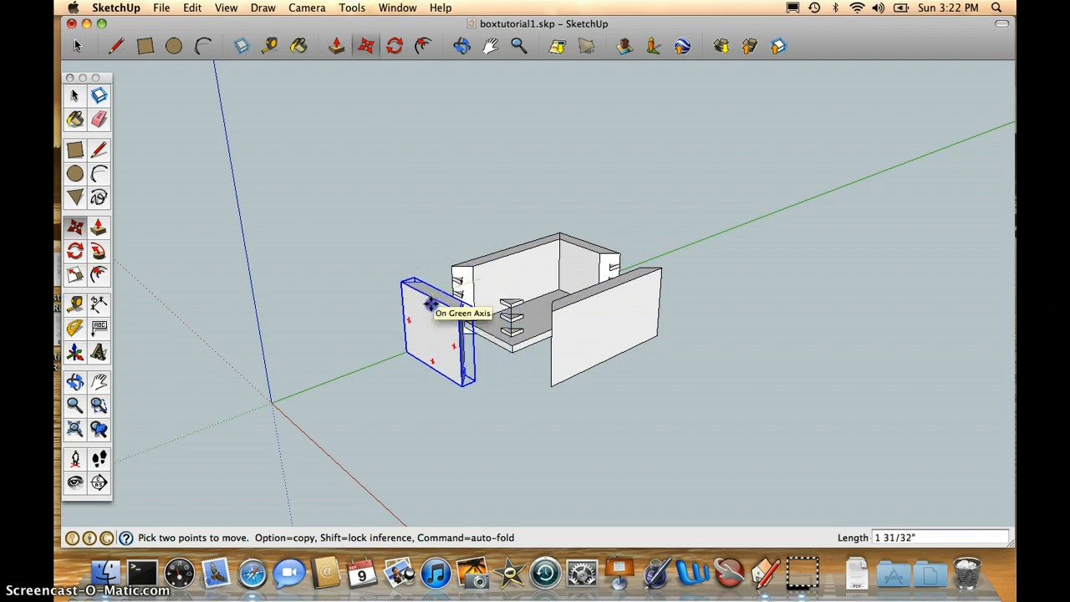
{"action": "left_click", "coordinate": [431, 303]}
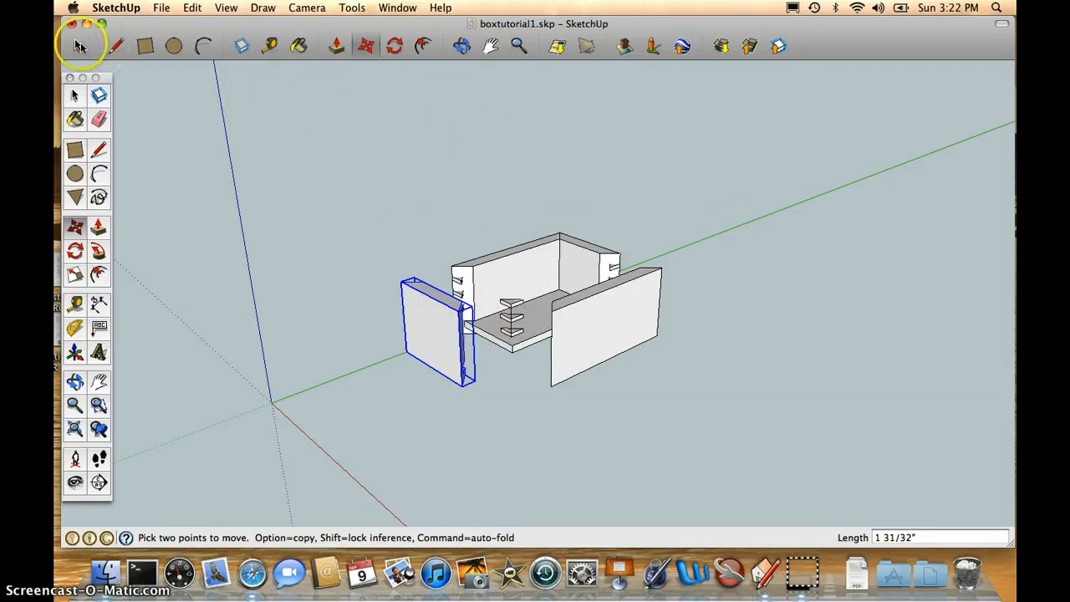
Step: Move the loose set of corner splines outward from the box's near corner by about 2 15/64"
{"action": "left_click", "coordinate": [79, 46]}
{"action": "left_click", "coordinate": [513, 297]}
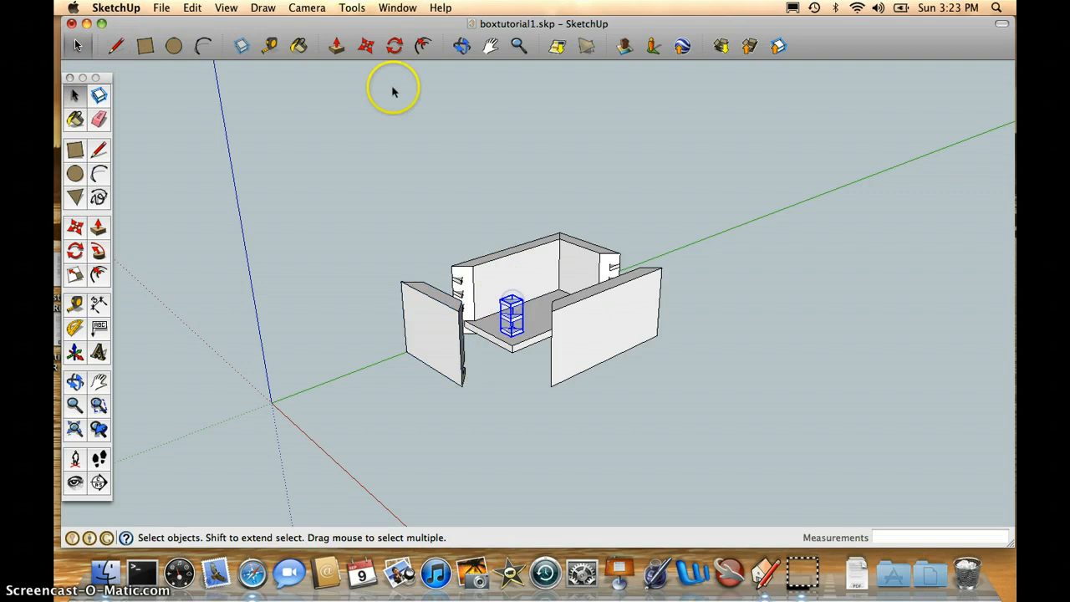
{"action": "left_click", "coordinate": [366, 46]}
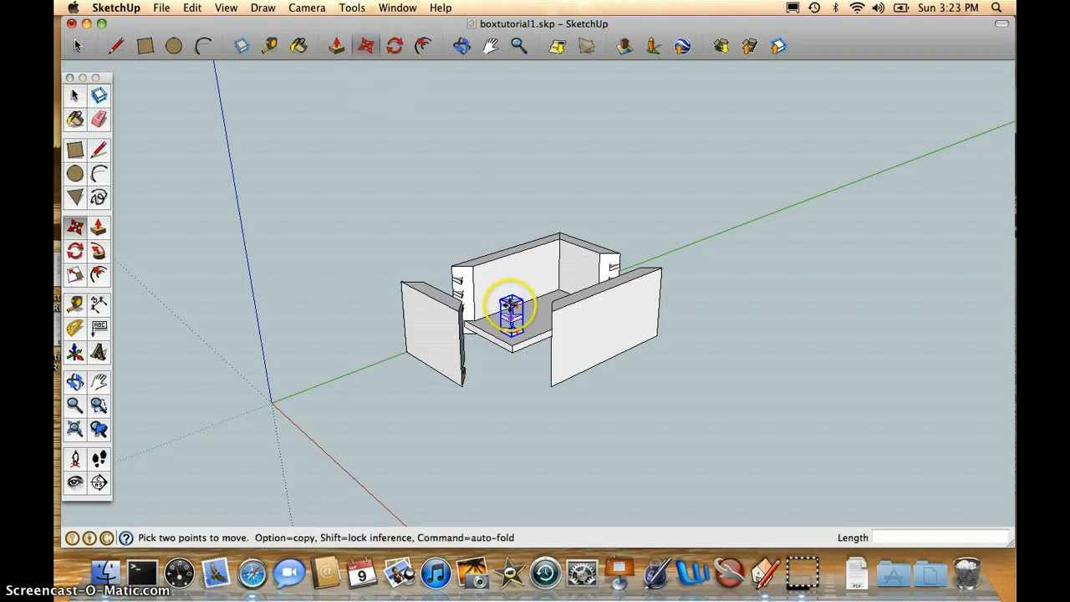
{"action": "left_click", "coordinate": [506, 315]}
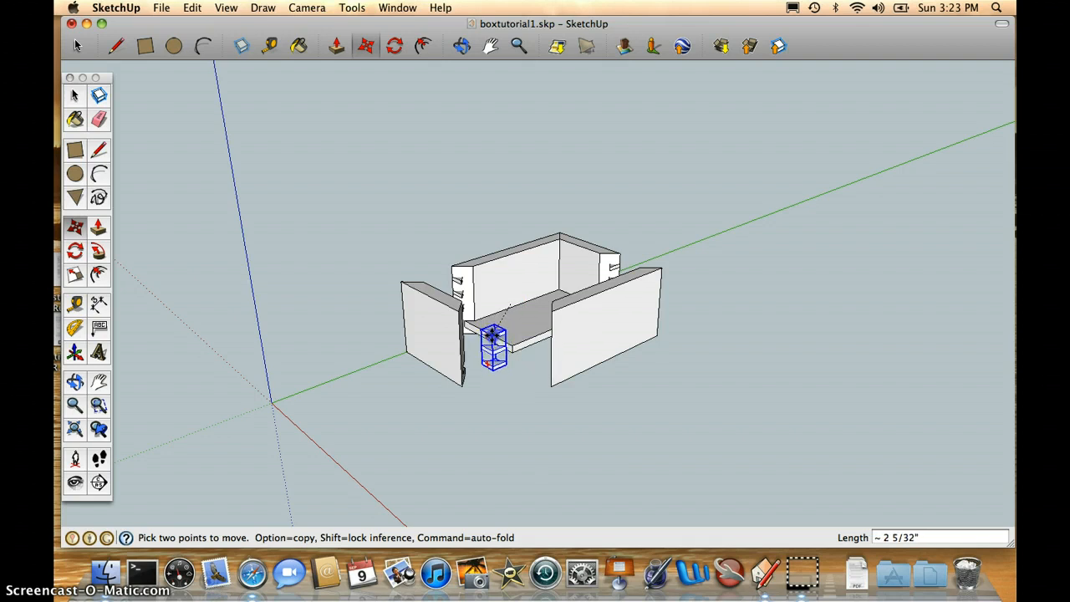
{"action": "left_click", "coordinate": [493, 338]}
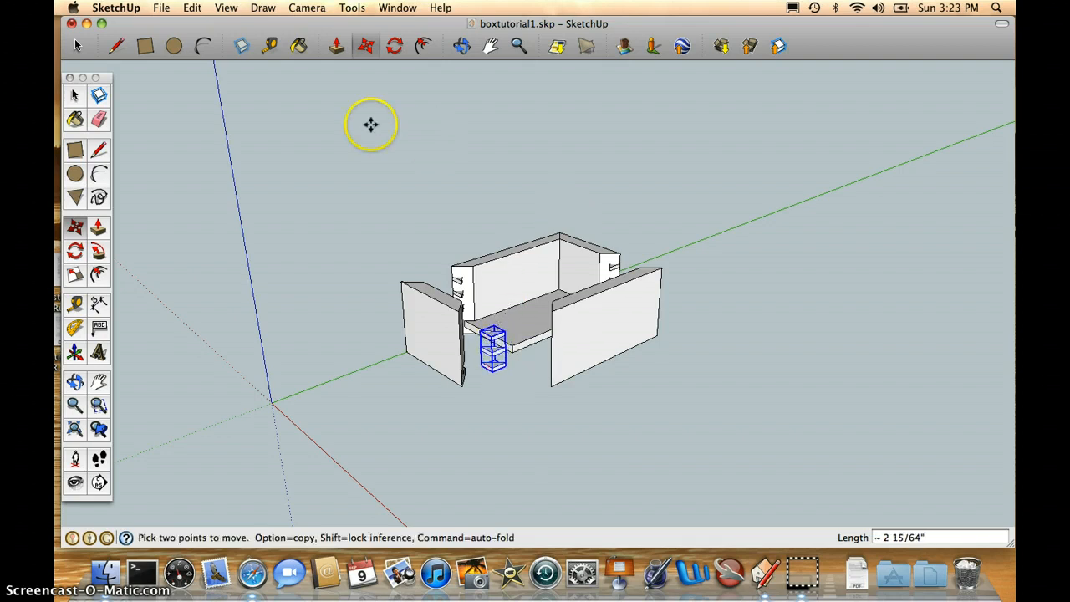
{"action": "left_click", "coordinate": [76, 45]}
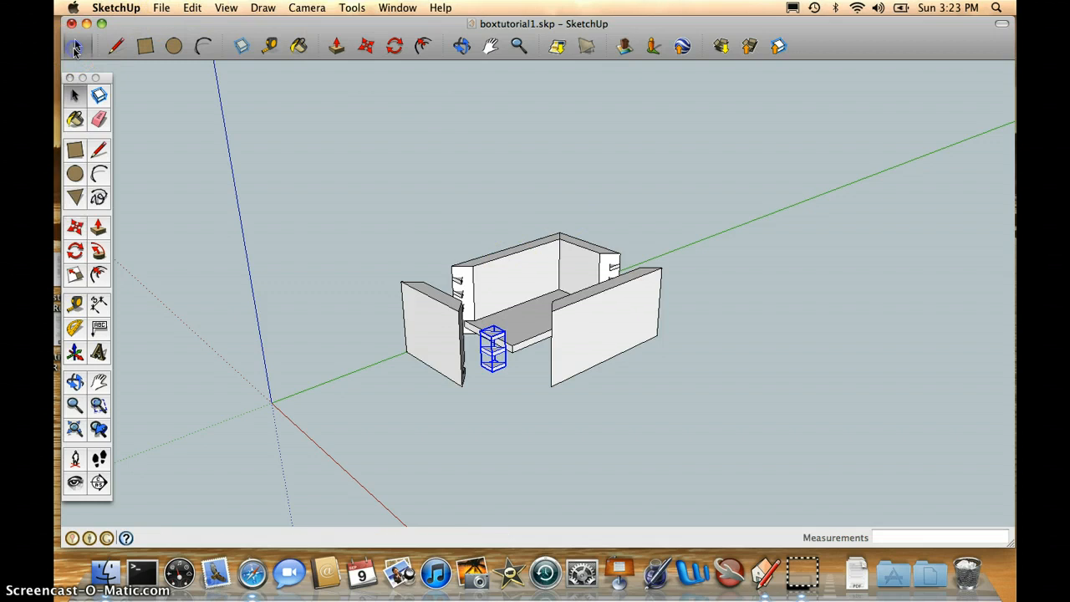
Step: Dimension the near short side's bottom edge, placing the dimension just below the panel
{"action": "middle_click_drag", "start_coordinate": [466, 122], "coordinate": [499, 188]}
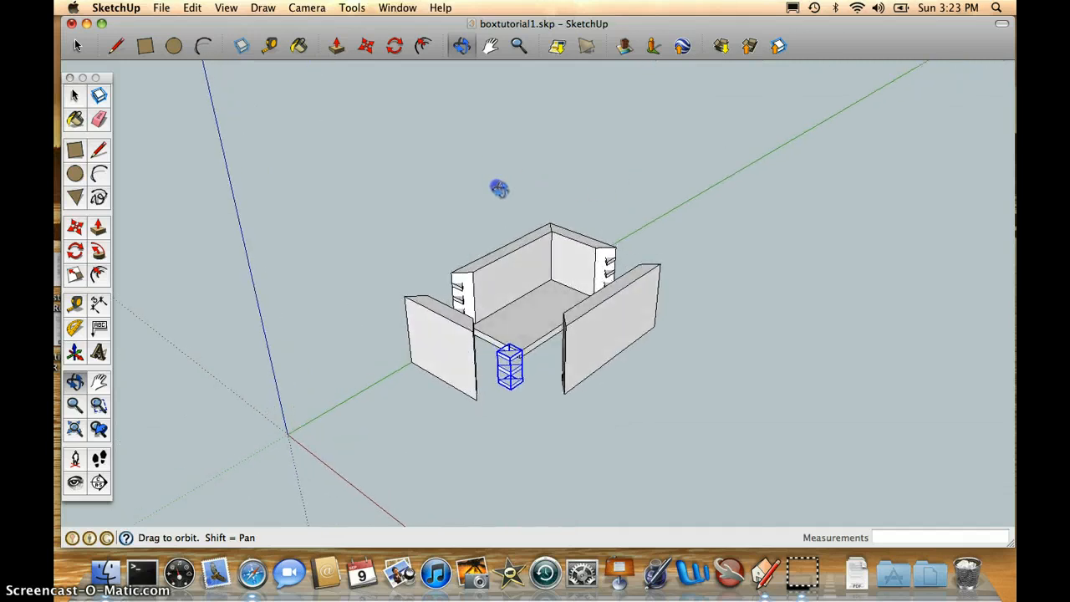
{"action": "left_click_drag", "start_coordinate": [490, 239], "coordinate": [479, 190]}
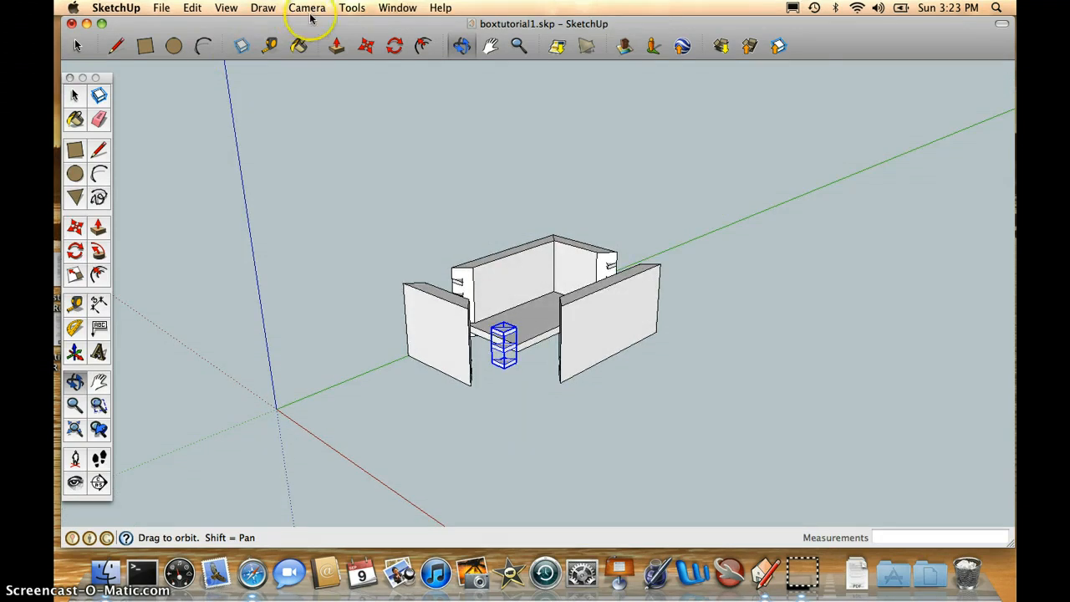
{"action": "left_click", "coordinate": [97, 306]}
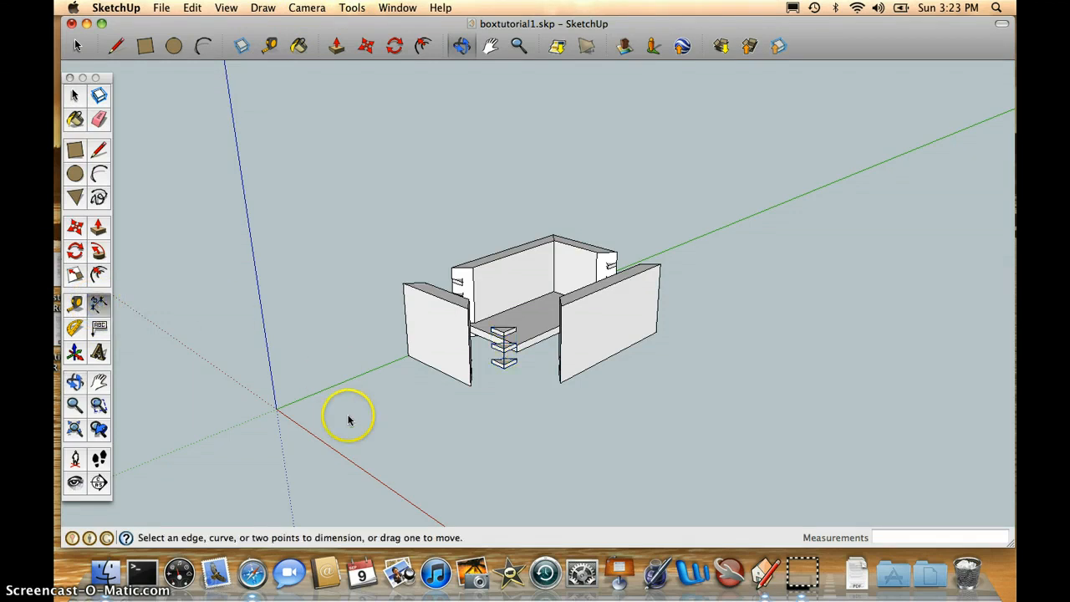
{"action": "left_click", "coordinate": [407, 356]}
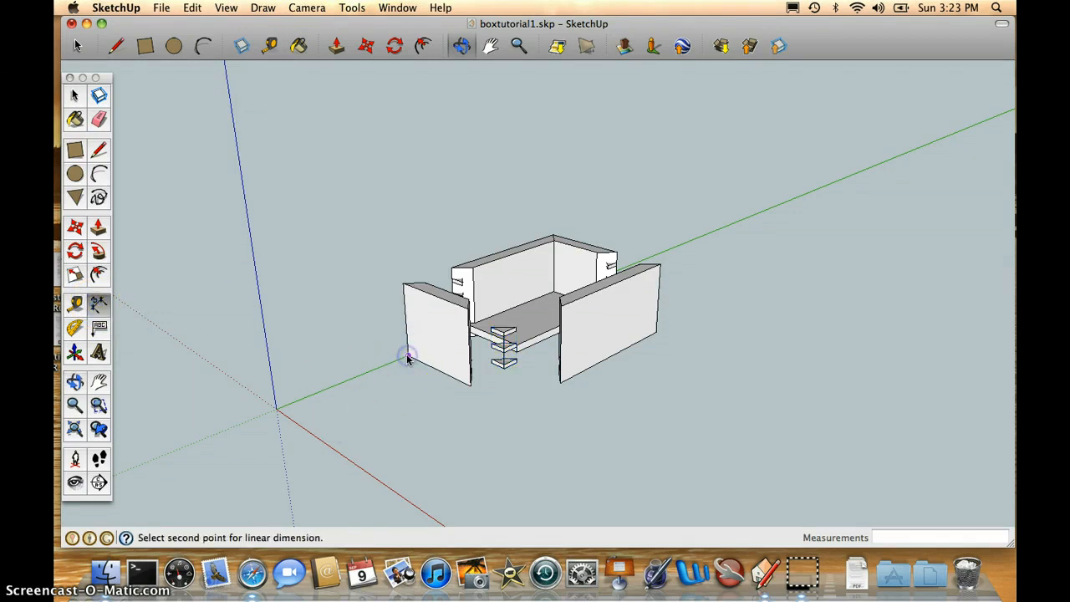
{"action": "left_click", "coordinate": [468, 385]}
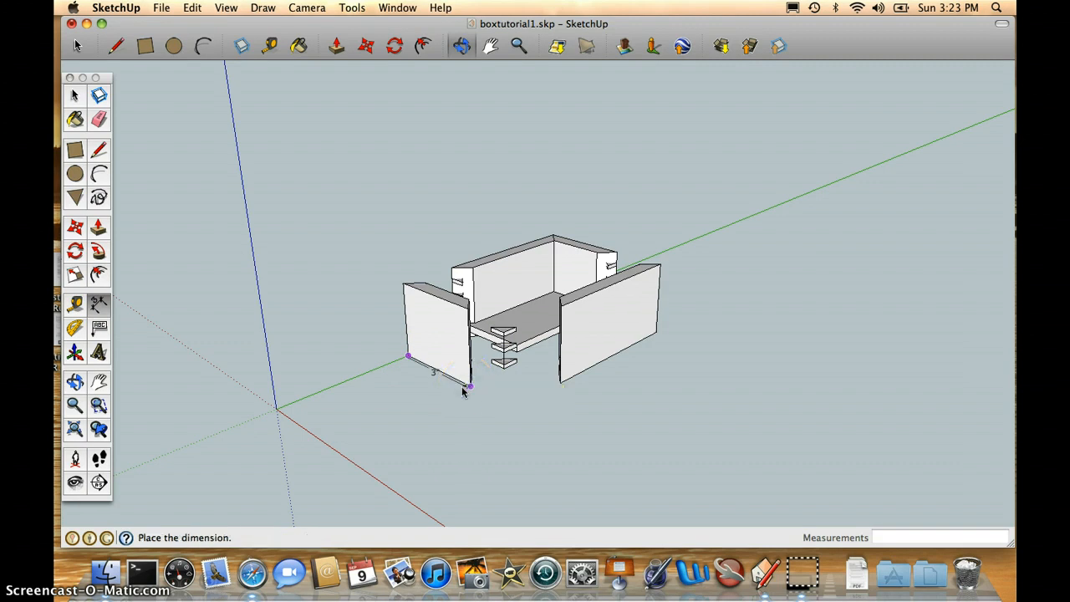
{"action": "mouse_move", "coordinate": [464, 391]}
{"action": "left_mouse_down"}
{"action": "mouse_move", "coordinate": [442, 396]}
{"action": "mouse_move", "coordinate": [456, 408]}
{"action": "left_mouse_up"}
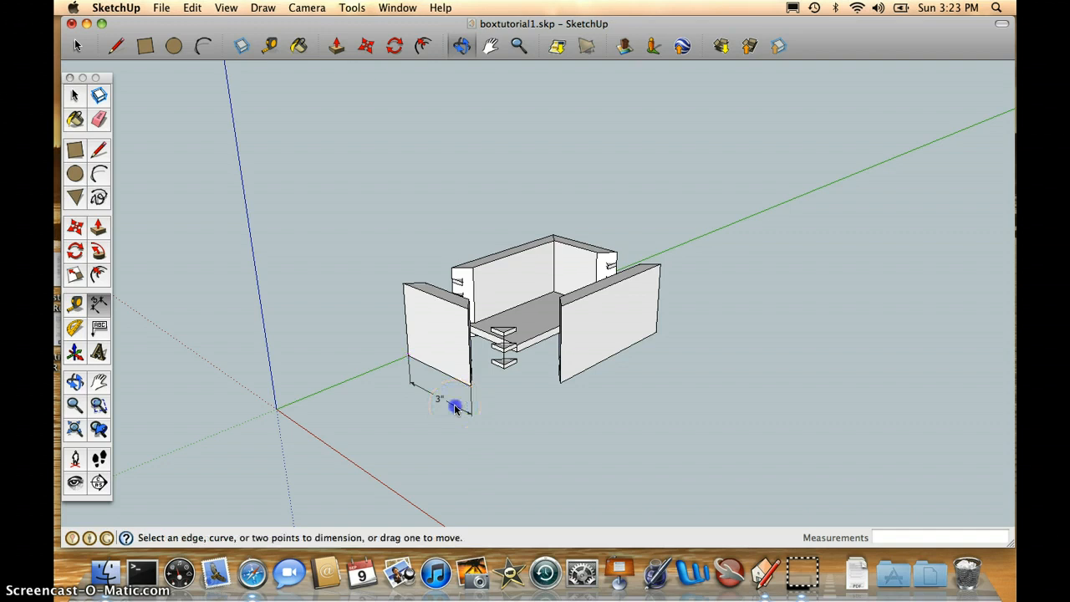
Step: Dimension the front long side's length along its bottom edge and its height at the far end
{"action": "left_click", "coordinate": [559, 384]}
{"action": "left_click", "coordinate": [658, 334]}
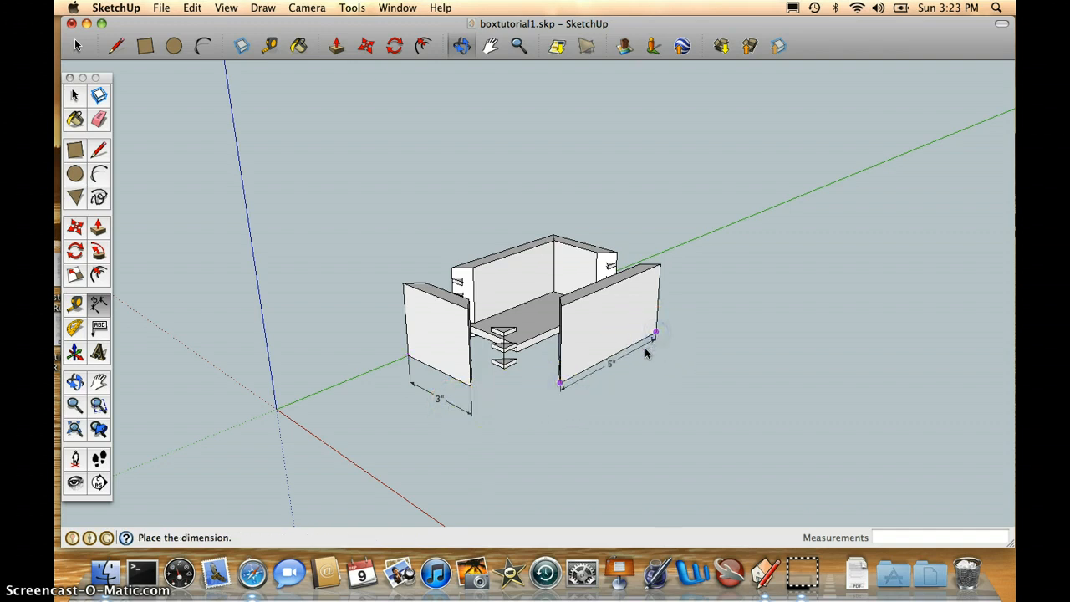
{"action": "left_click_drag", "start_coordinate": [646, 353], "coordinate": [639, 367]}
{"action": "left_click", "coordinate": [639, 366]}
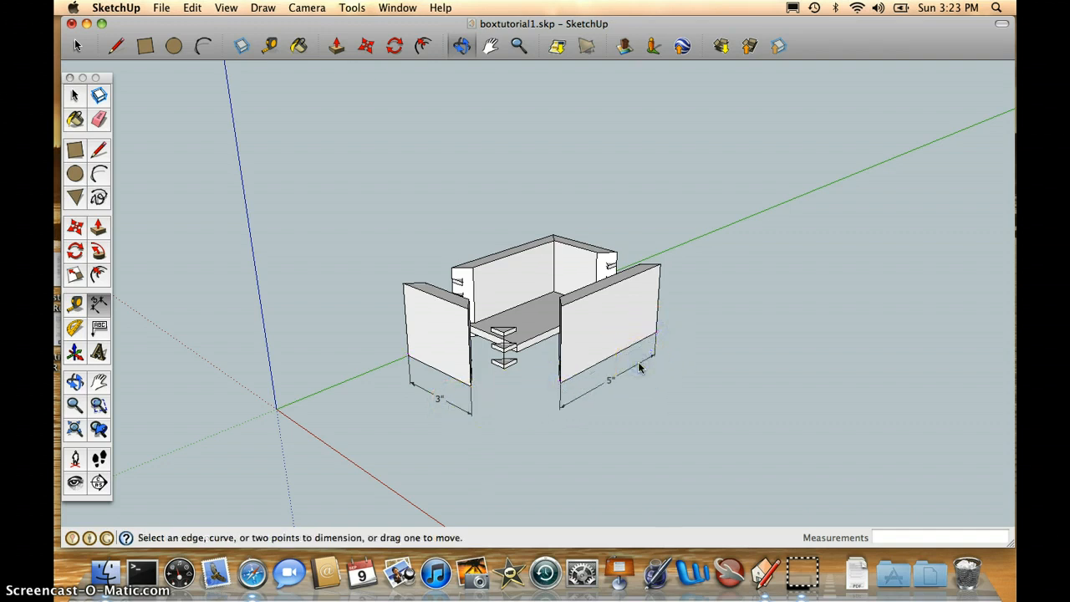
{"action": "left_click", "coordinate": [661, 266]}
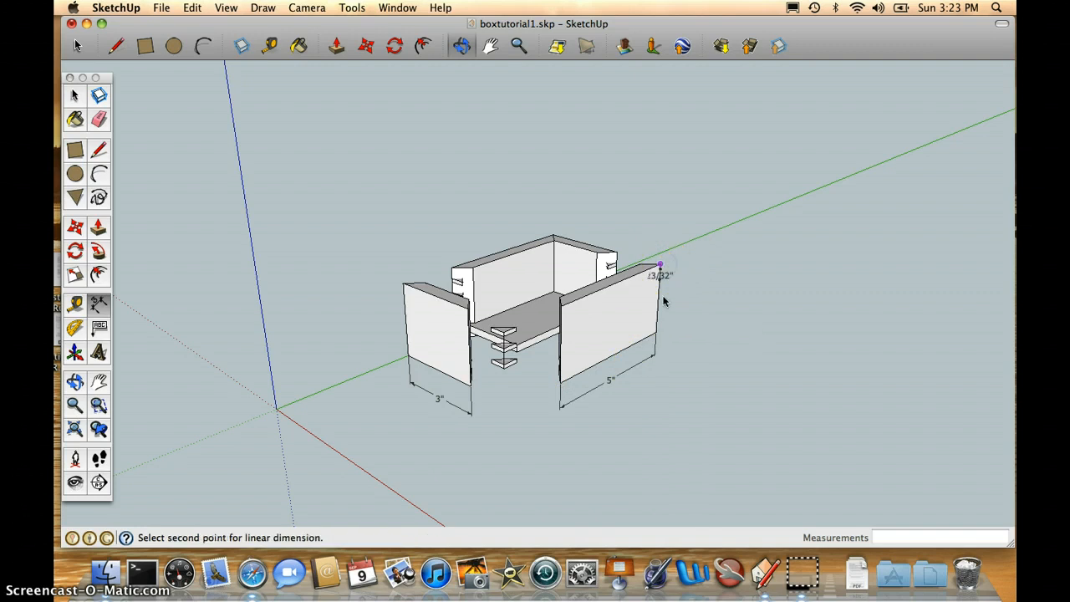
{"action": "left_click", "coordinate": [658, 331]}
{"action": "mouse_move", "coordinate": [667, 332]}
{"action": "left_mouse_down"}
{"action": "mouse_move", "coordinate": [682, 322]}
{"action": "mouse_move", "coordinate": [680, 332]}
{"action": "left_mouse_up"}
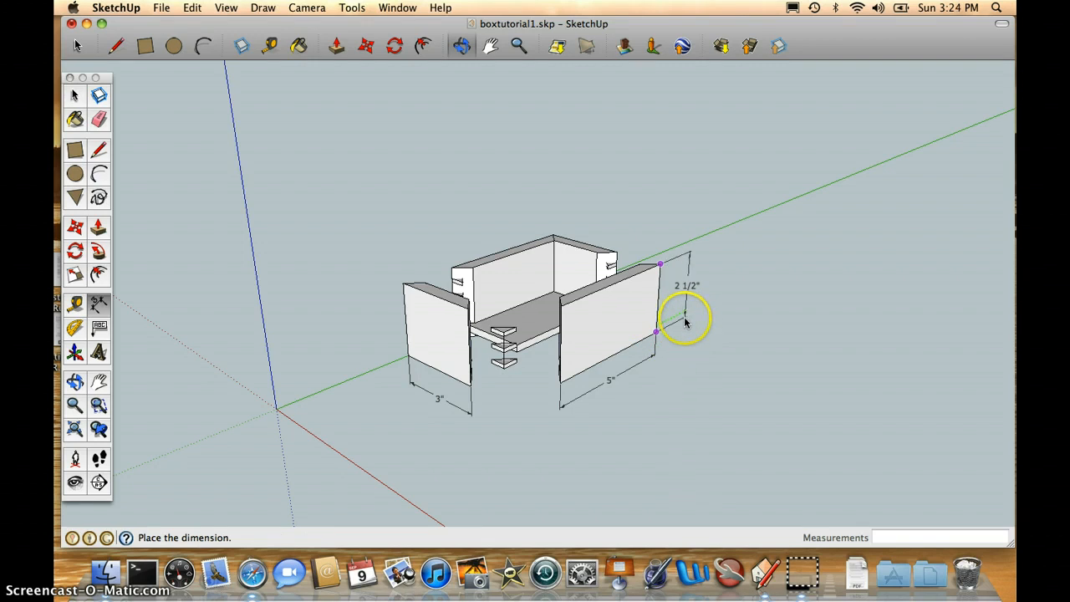
{"action": "left_click", "coordinate": [681, 321]}
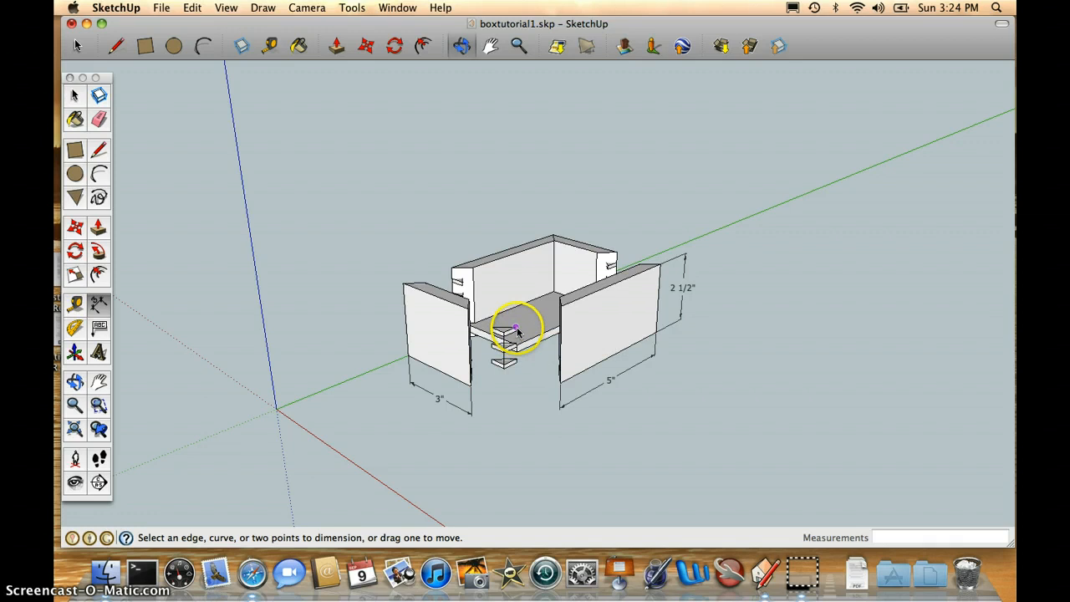
Step: Dimension the two vertical spacings between the three loose corner splines, placing both dimensions beside them
{"action": "left_click", "coordinate": [515, 330]}
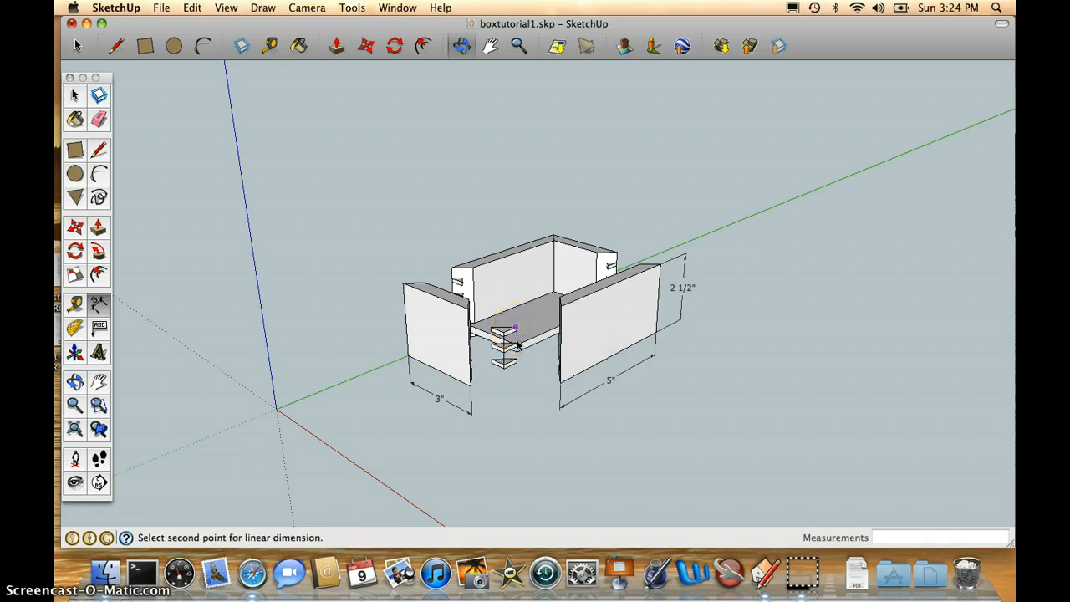
{"action": "left_click", "coordinate": [515, 344]}
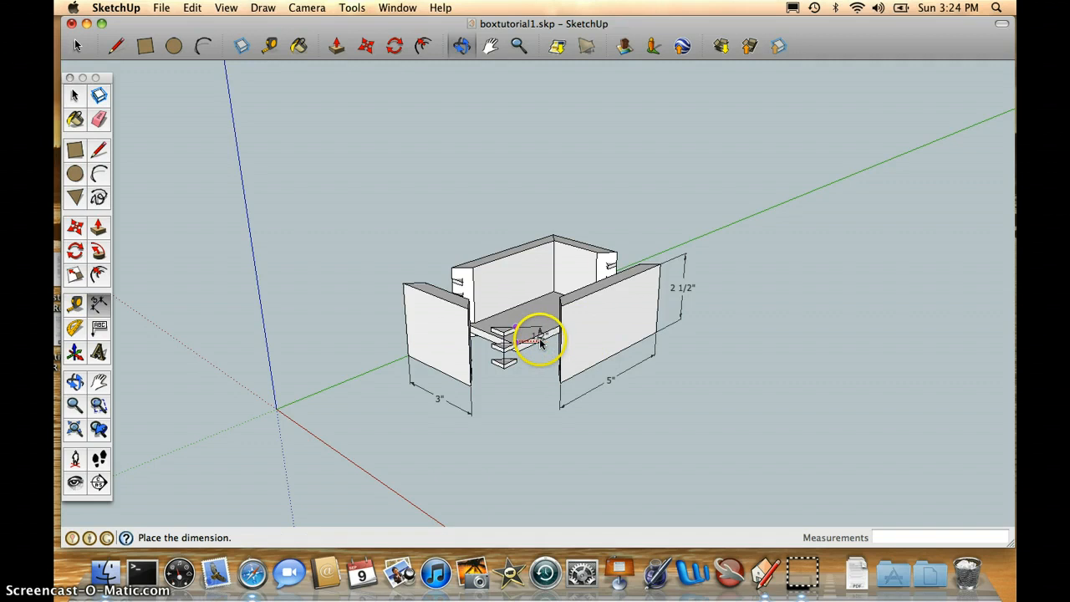
{"action": "left_click", "coordinate": [528, 344]}
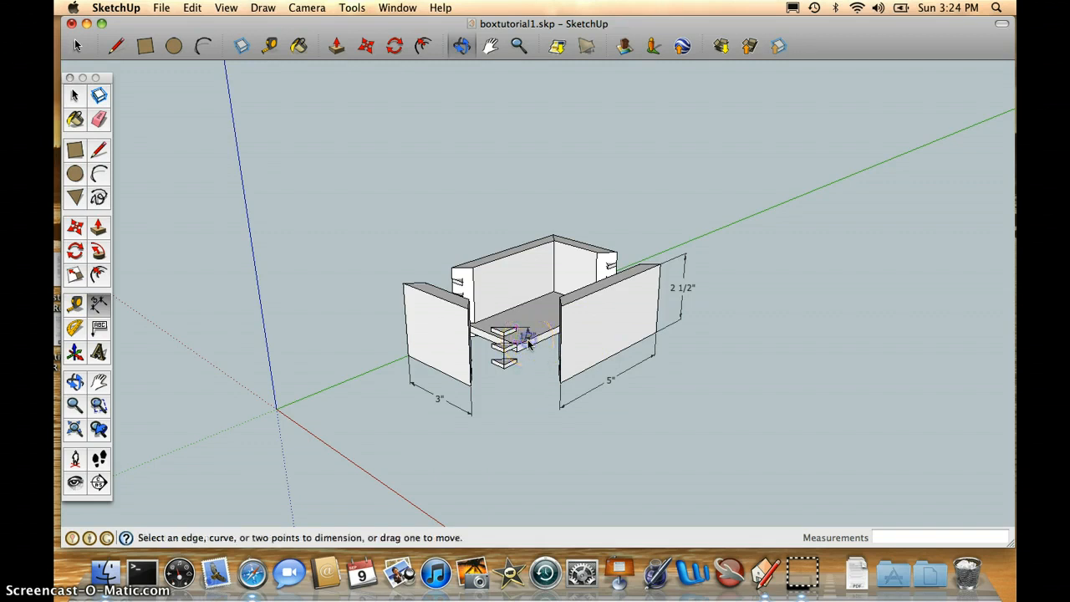
{"action": "left_click", "coordinate": [516, 348]}
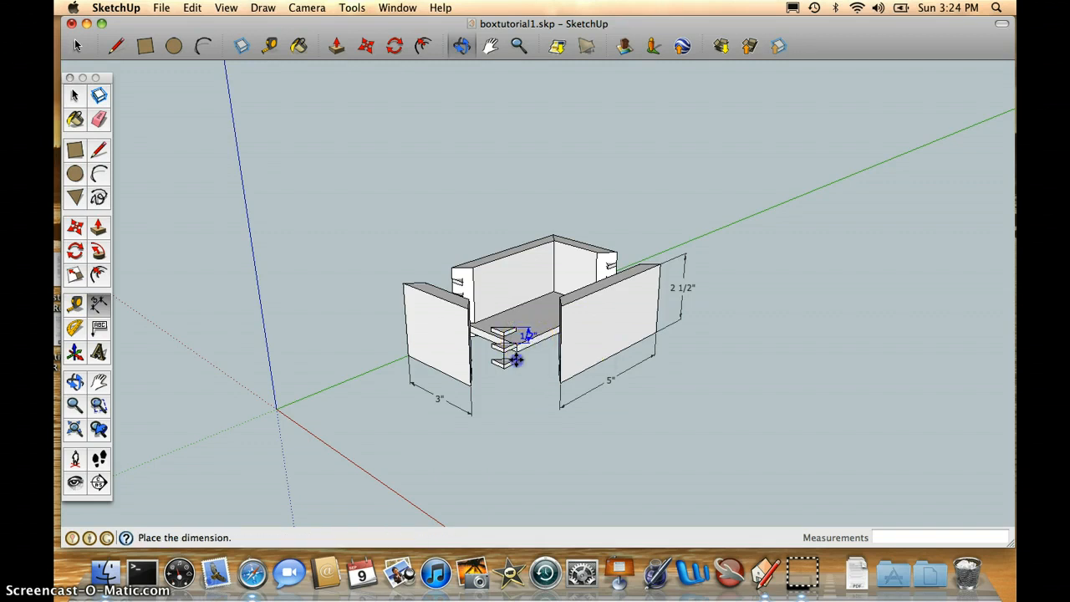
{"action": "left_click", "coordinate": [516, 360]}
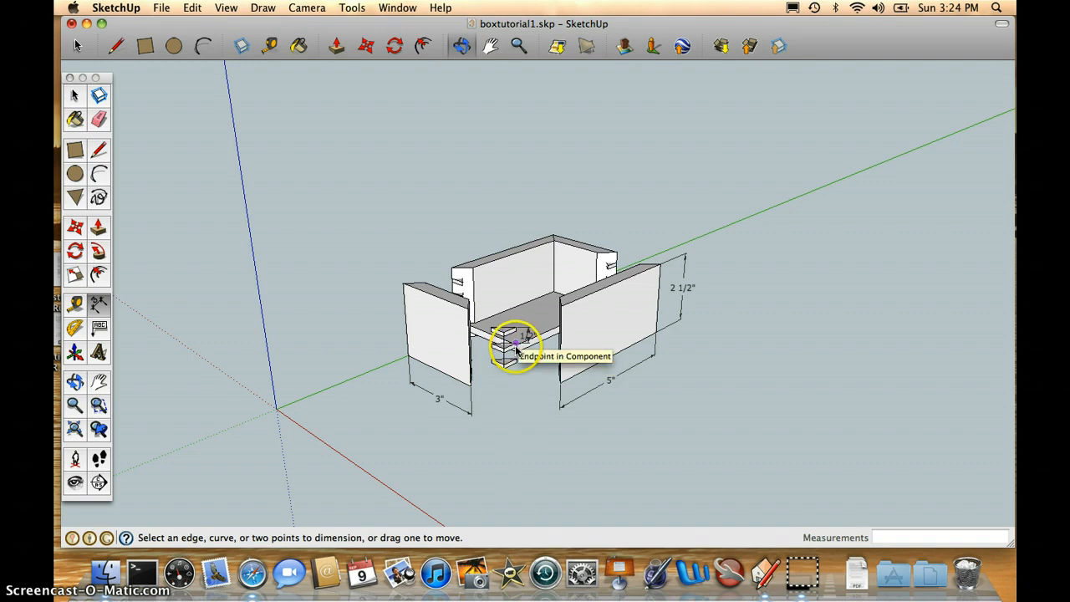
{"action": "left_click", "coordinate": [516, 349]}
{"action": "left_click", "coordinate": [517, 358]}
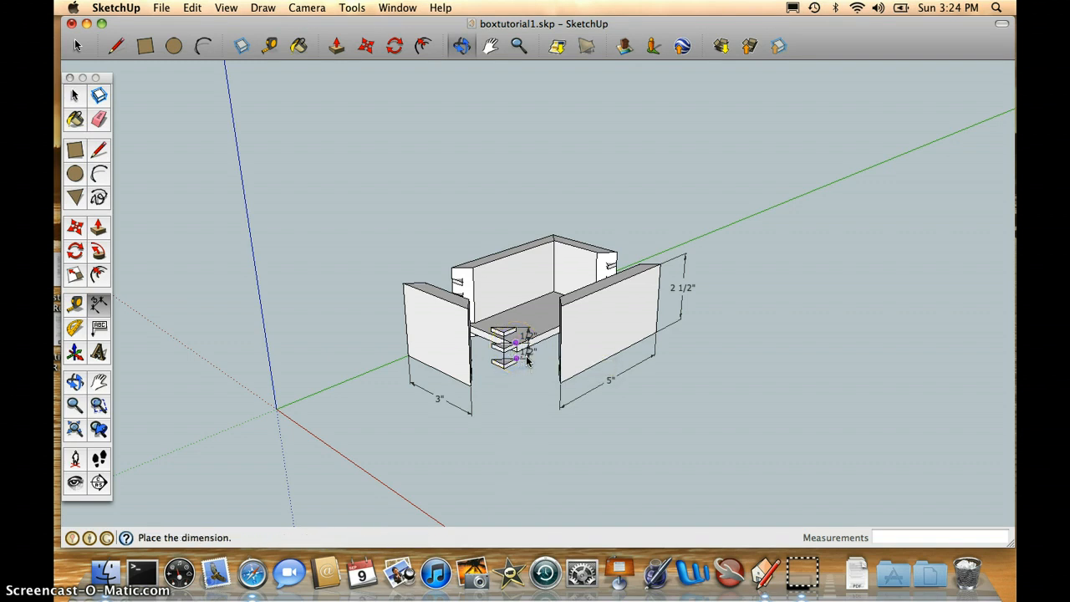
{"action": "left_click", "coordinate": [527, 360]}
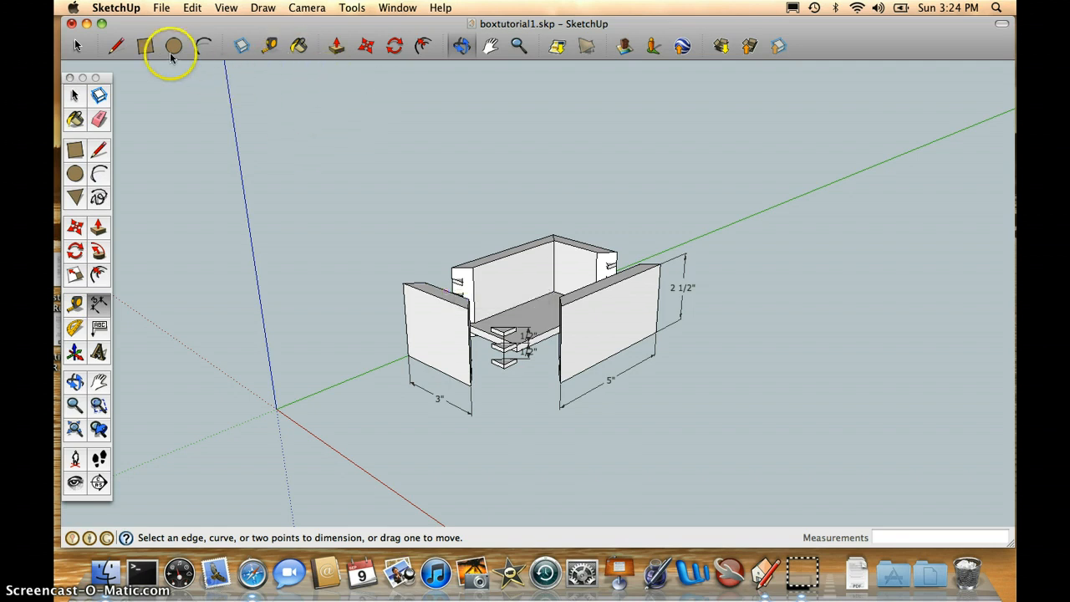
Step: Move the loose corner splines about 1 29/32" onto the near vertical edge of the front long side
{"action": "left_click", "coordinate": [77, 45]}
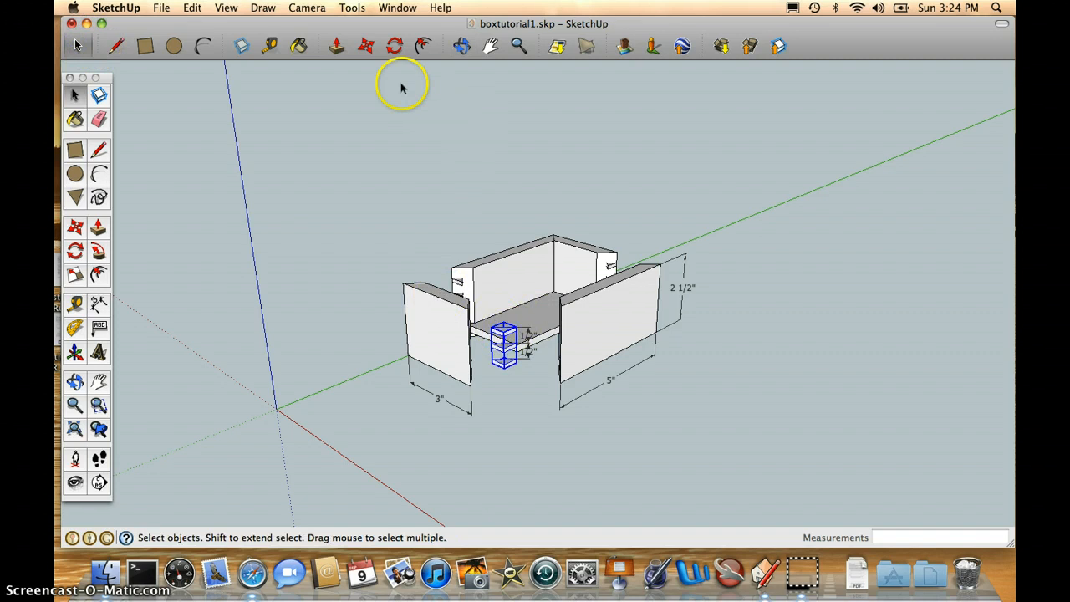
{"action": "left_click", "coordinate": [365, 45]}
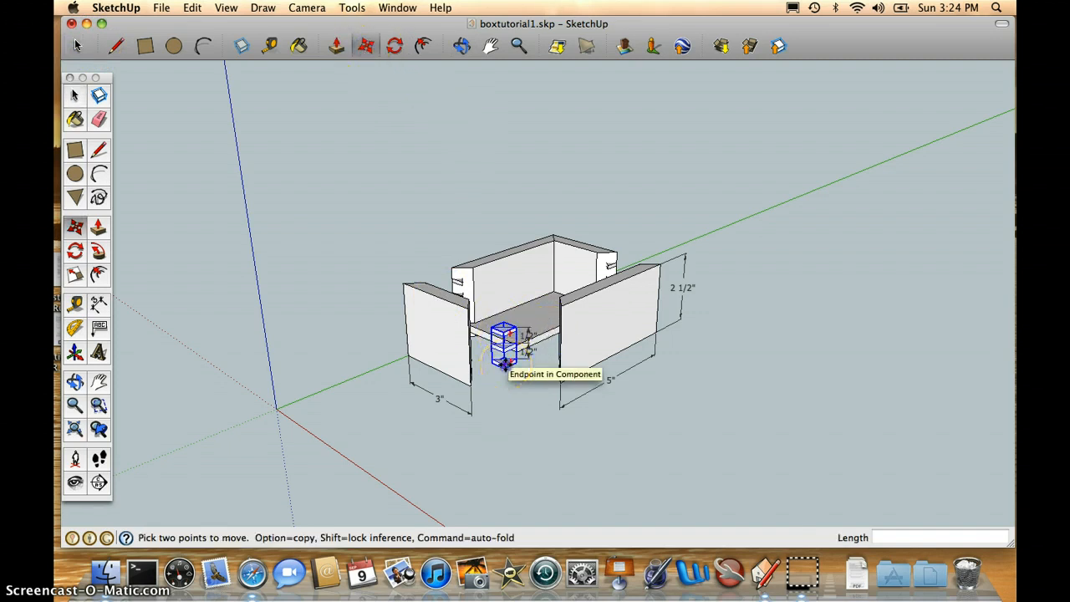
{"action": "left_click", "coordinate": [505, 365]}
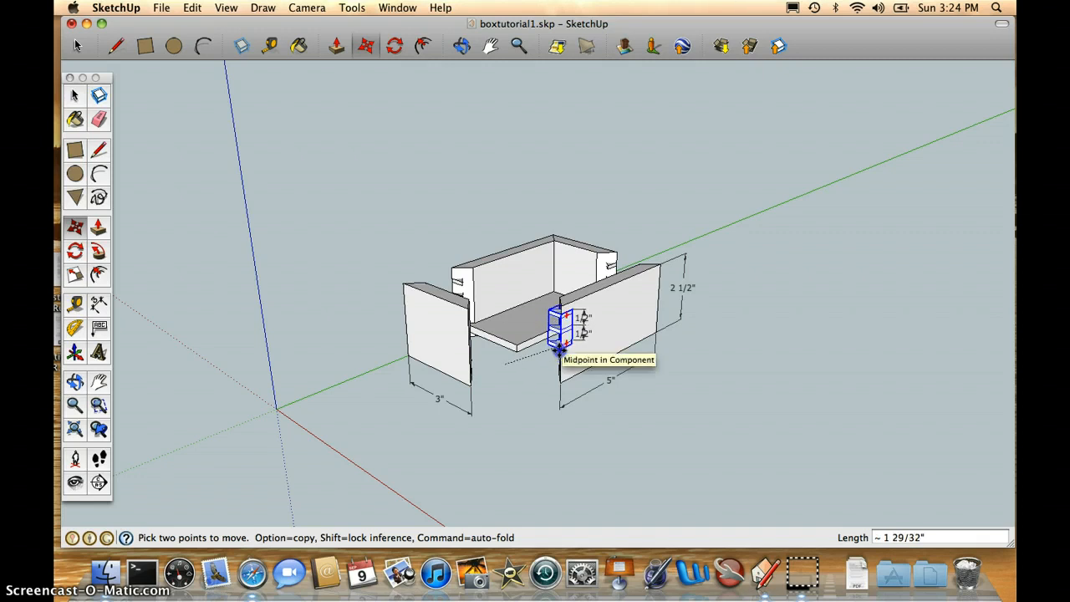
{"action": "left_click", "coordinate": [558, 347]}
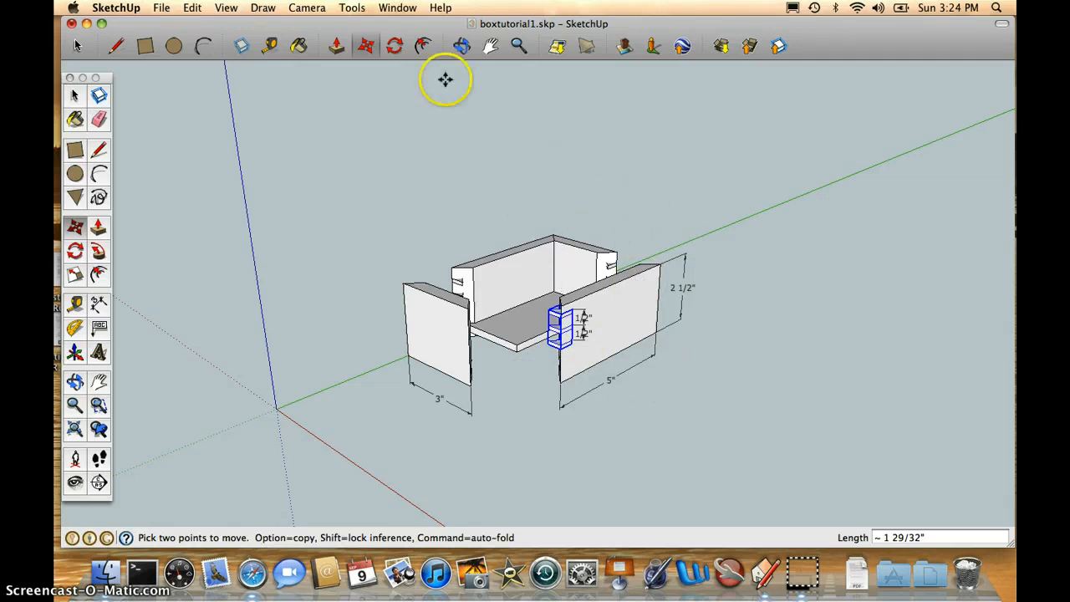
Step: Place a guide line 1/2" below the top edge of the front long side
{"action": "left_click", "coordinate": [270, 43]}
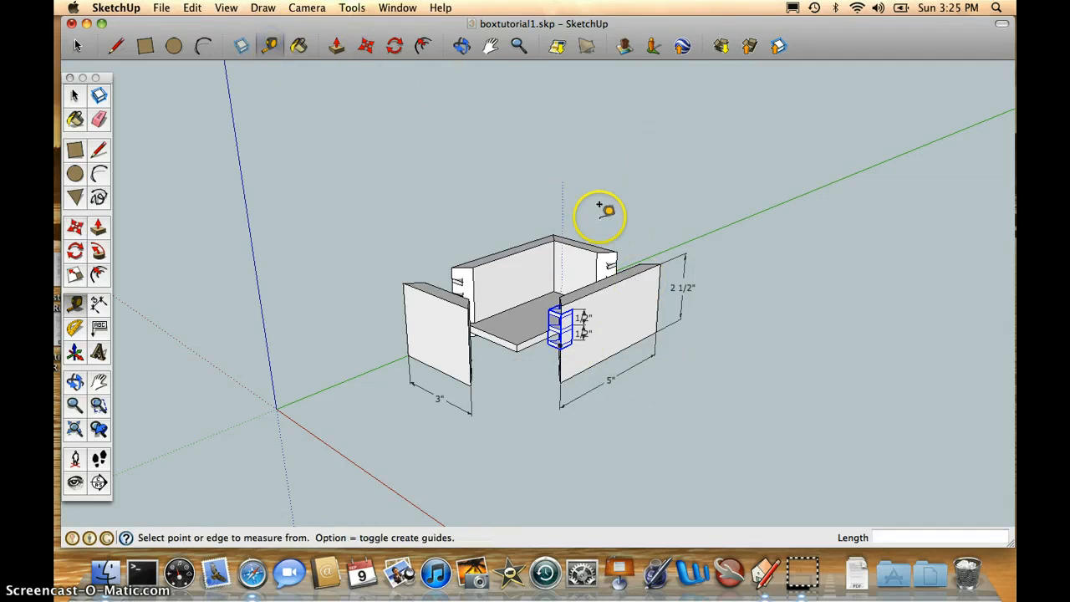
{"action": "left_click", "coordinate": [616, 278]}
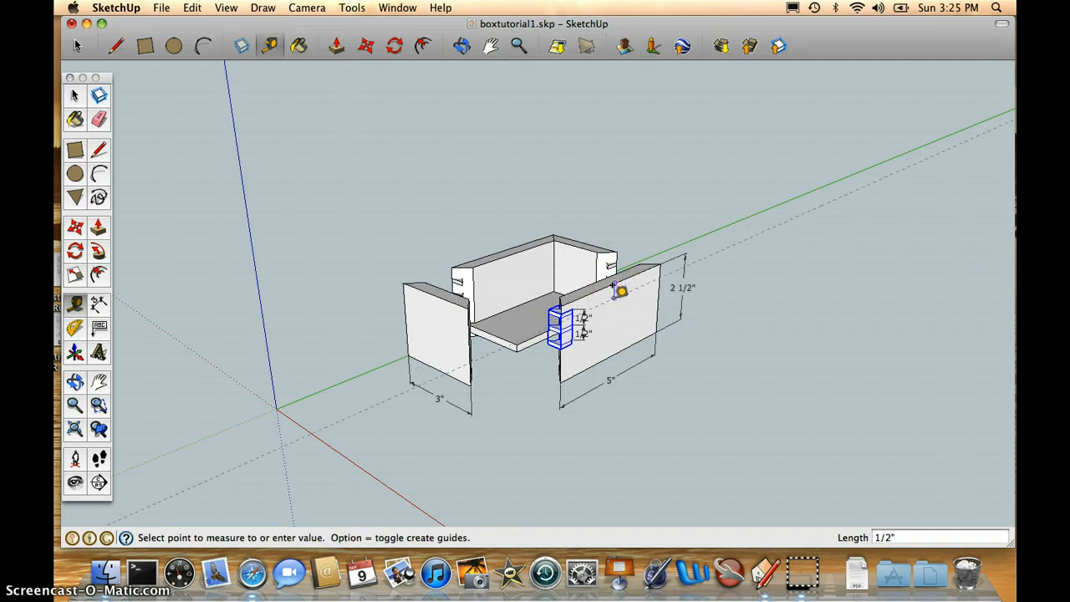
{"action": "left_click", "coordinate": [614, 290]}
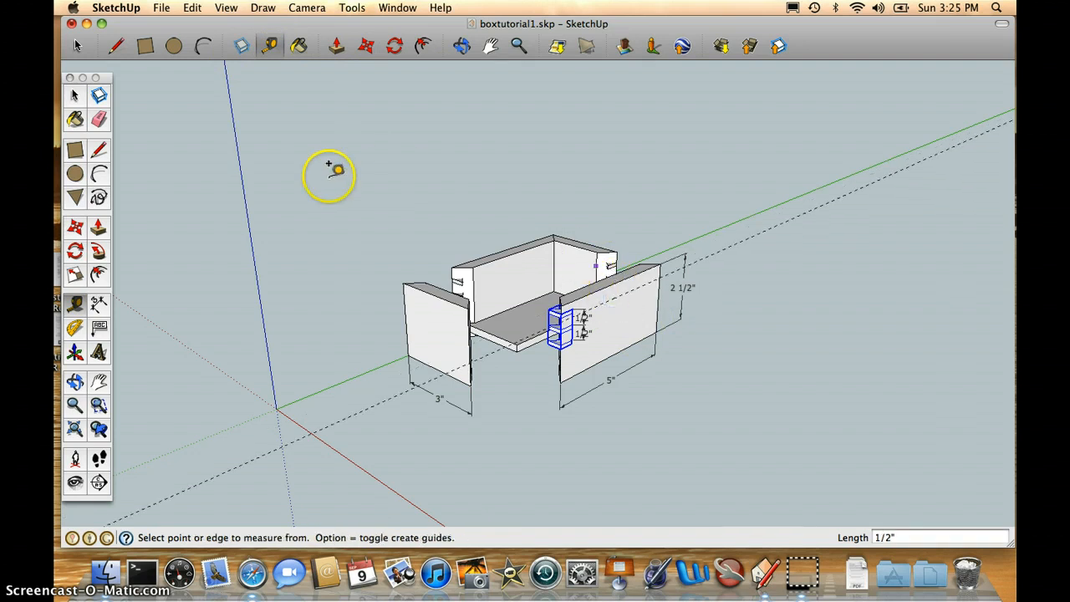
Step: Move the corner splines down 1/4" so they align with the guide on the front long side
{"action": "left_click", "coordinate": [365, 45]}
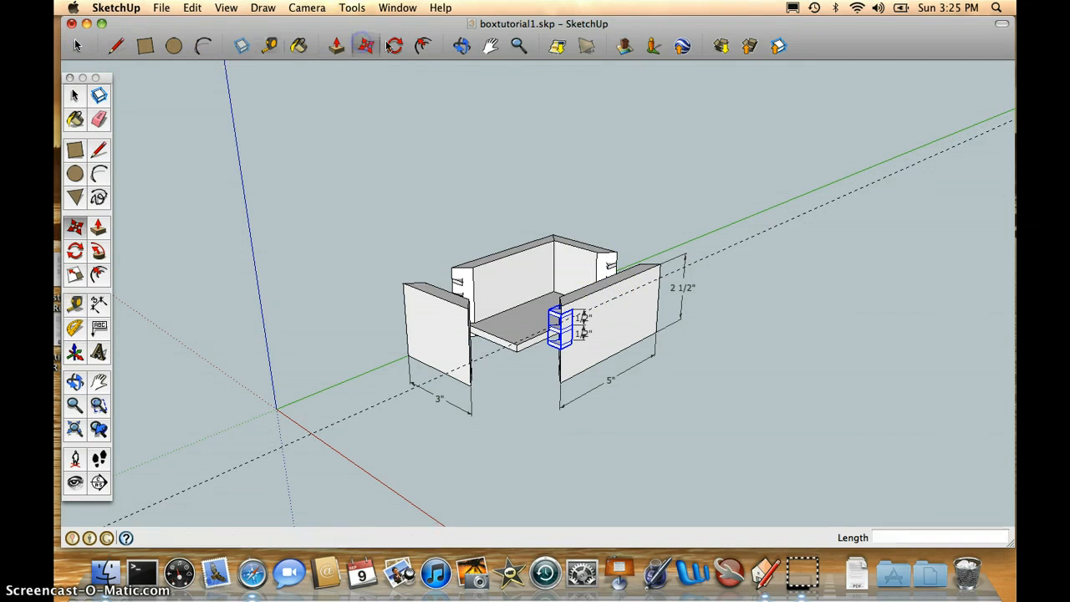
{"action": "left_click", "coordinate": [588, 251]}
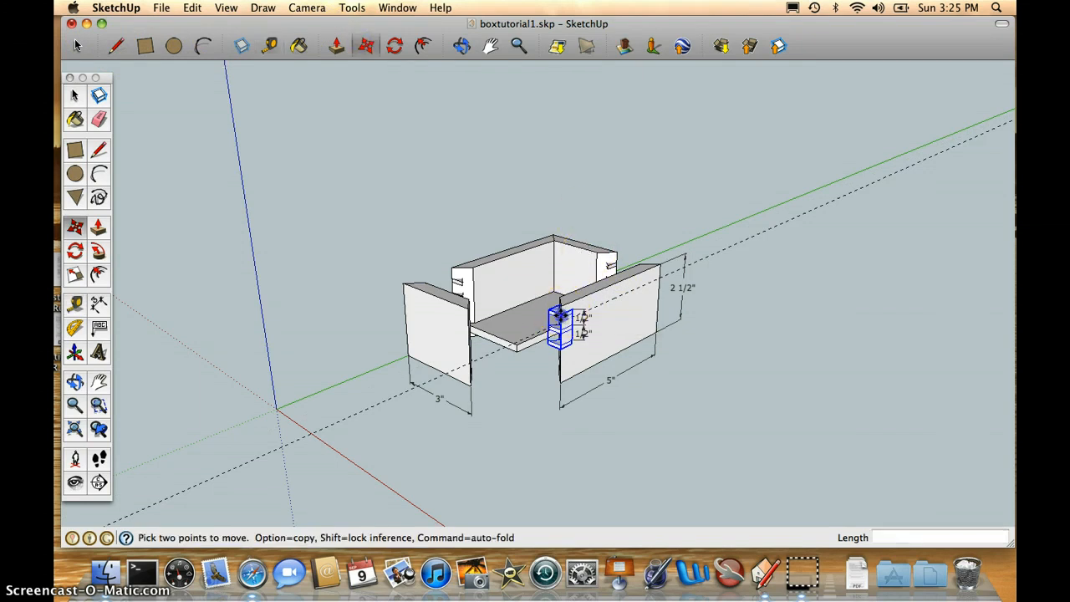
{"action": "left_click", "coordinate": [559, 319]}
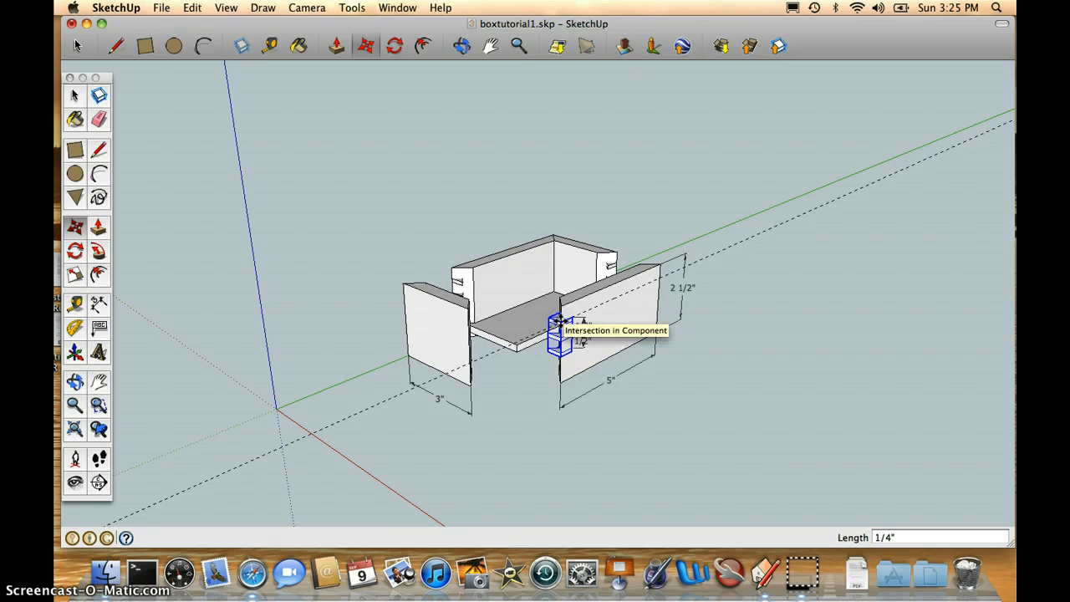
{"action": "left_click", "coordinate": [558, 320]}
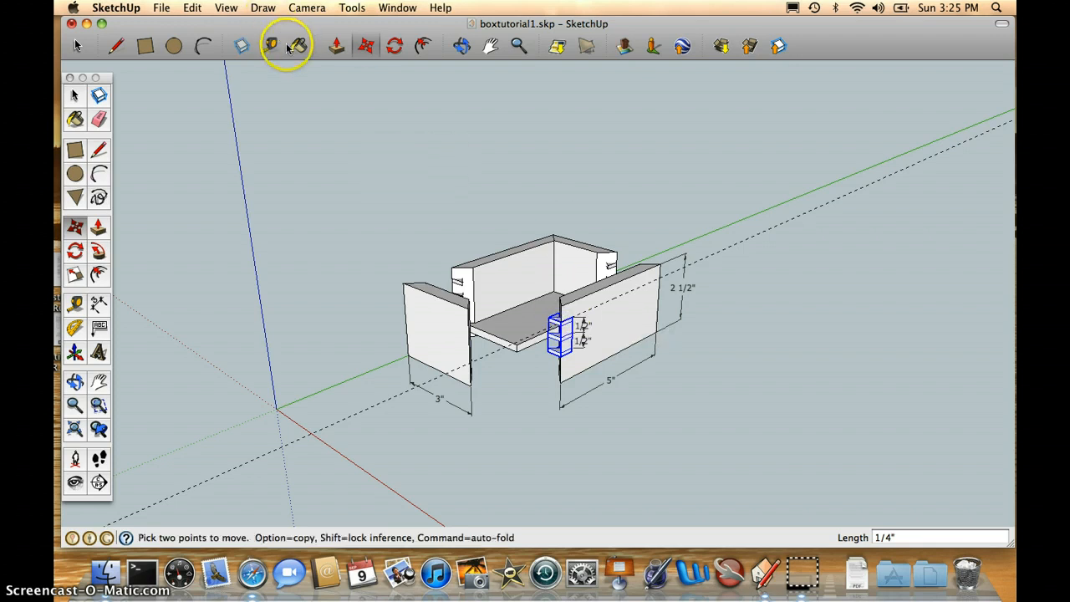
Step: Dimension the vertical distance from the front long side's top edge to the top corner spline, and delete the guide line
{"action": "left_click", "coordinate": [99, 303]}
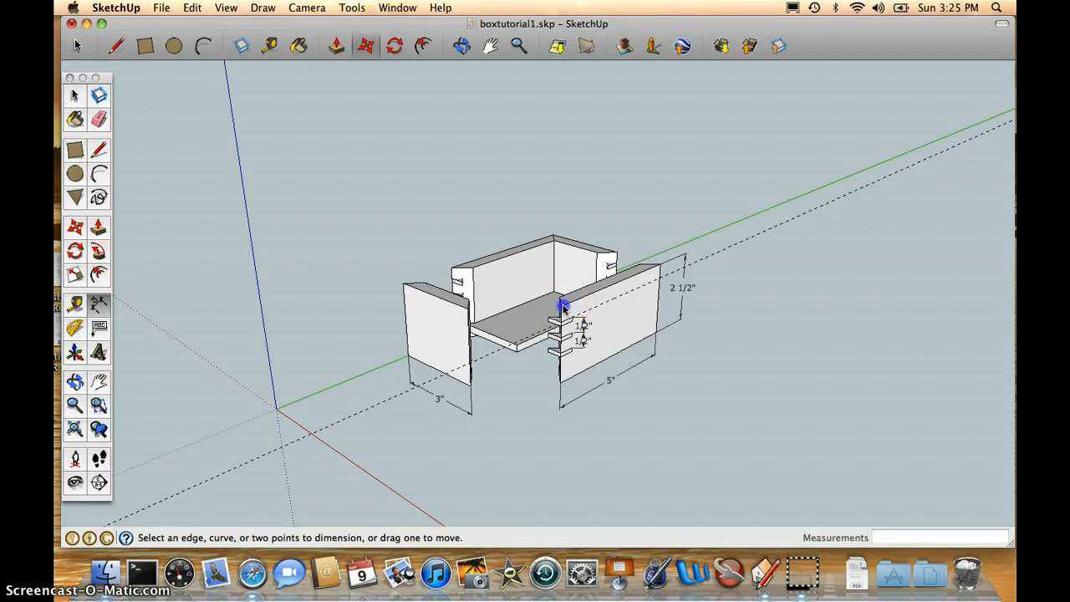
{"action": "left_click", "coordinate": [564, 309]}
{"action": "left_click", "coordinate": [562, 321]}
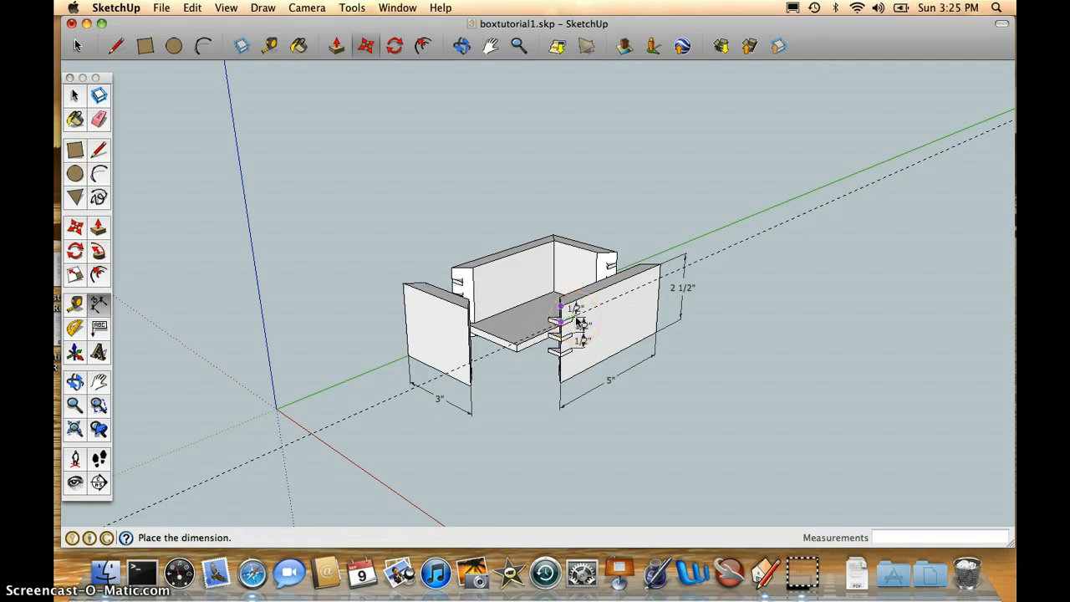
{"action": "left_click", "coordinate": [580, 322]}
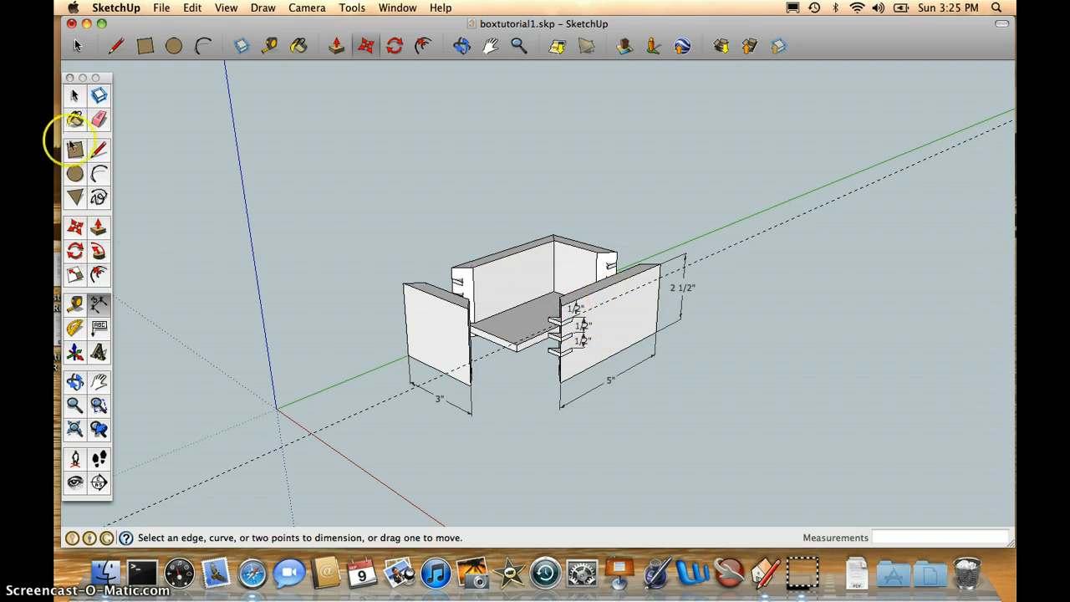
{"action": "left_click", "coordinate": [73, 96]}
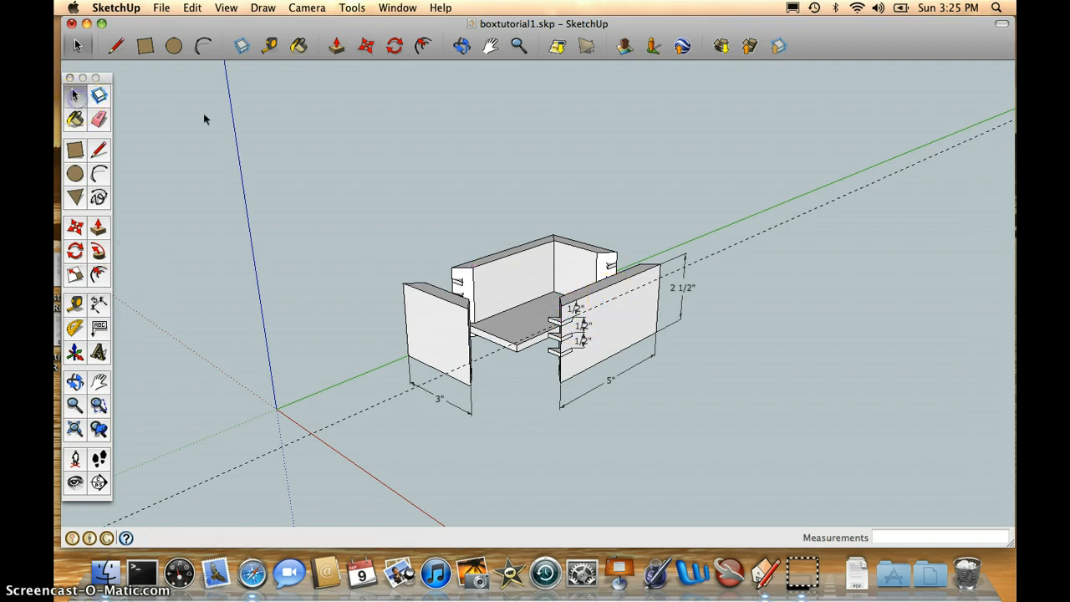
{"action": "left_click", "coordinate": [745, 241]}
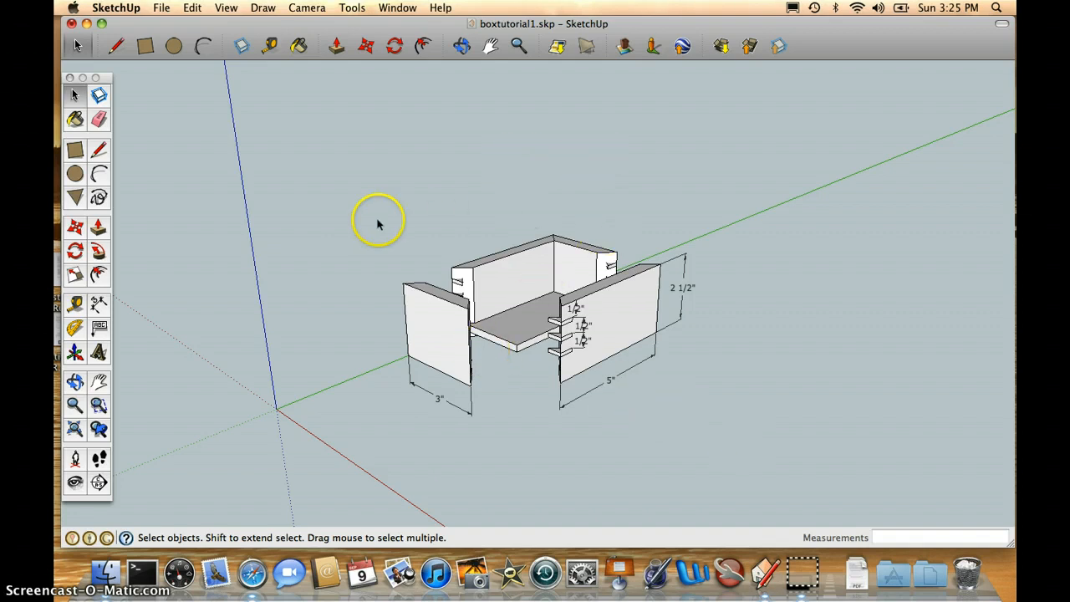
Step: Dimension the width and length of the box's bottom panel, placing both dimensions over its top face
{"action": "left_click", "coordinate": [462, 45]}
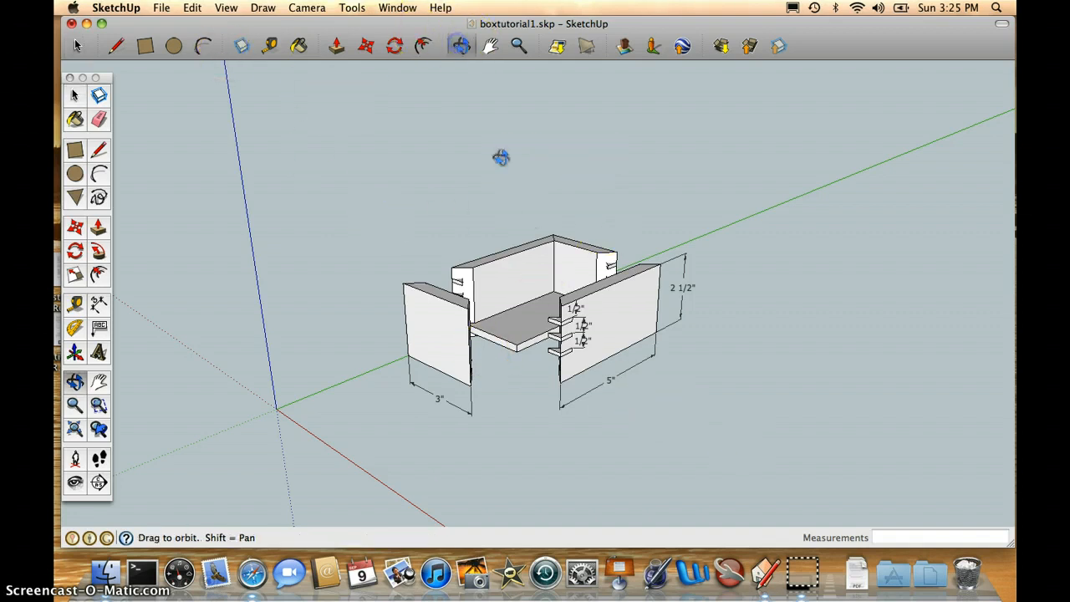
{"action": "left_click_drag", "start_coordinate": [500, 172], "coordinate": [500, 286]}
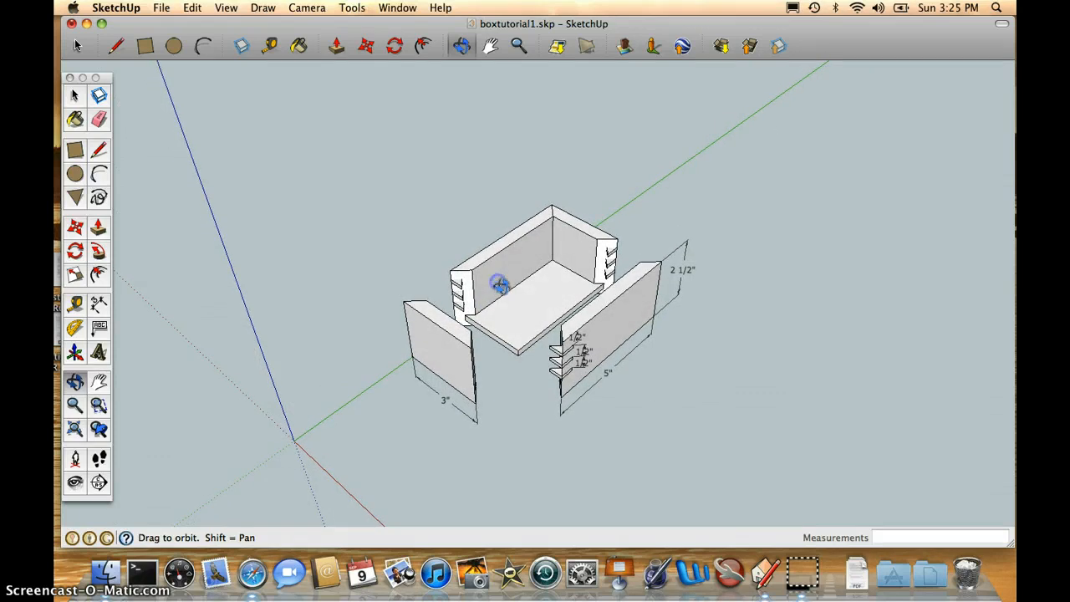
{"action": "left_click", "coordinate": [99, 304]}
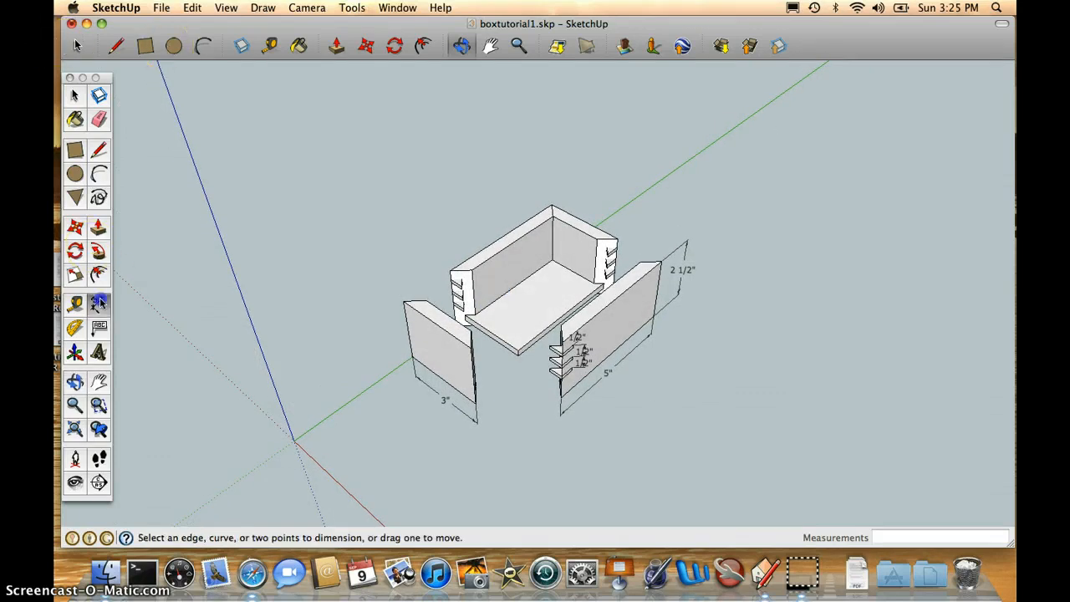
{"action": "left_click", "coordinate": [466, 318]}
{"action": "left_click", "coordinate": [518, 350]}
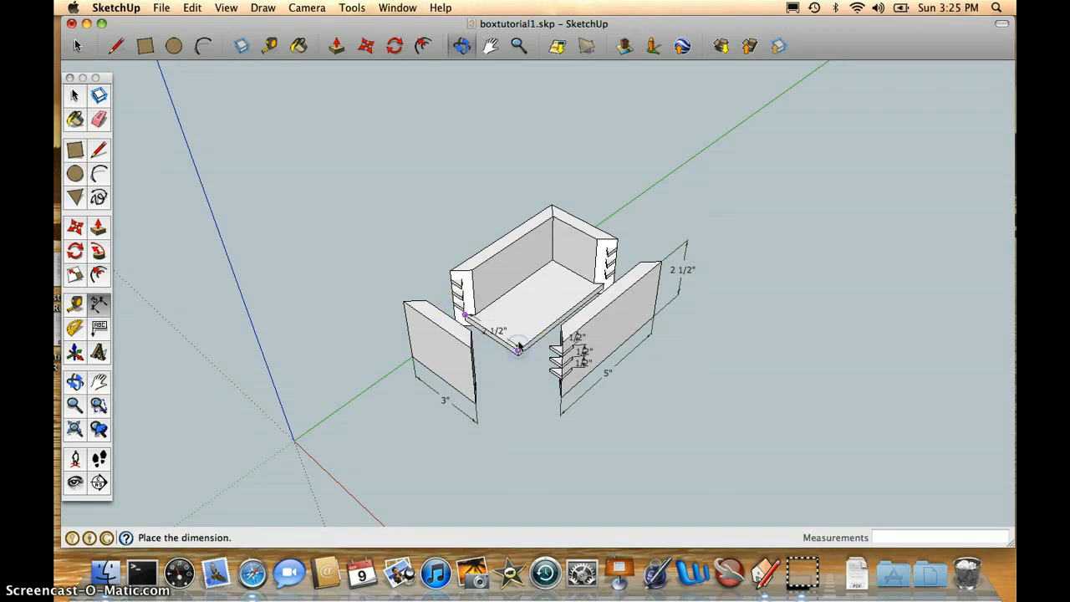
{"action": "left_click", "coordinate": [520, 340]}
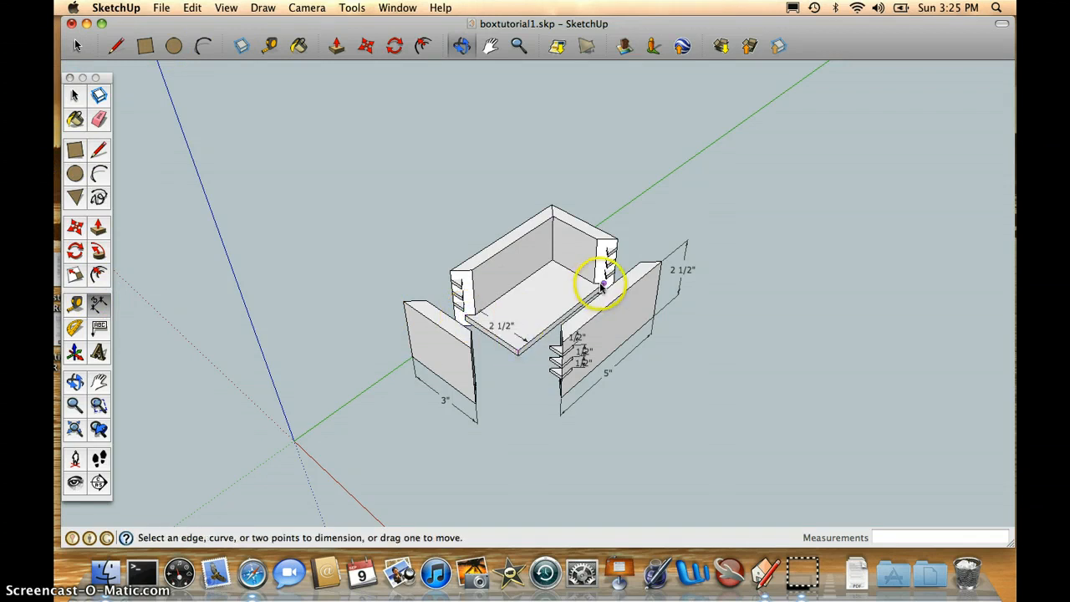
{"action": "left_click", "coordinate": [602, 285]}
{"action": "left_click", "coordinate": [519, 351]}
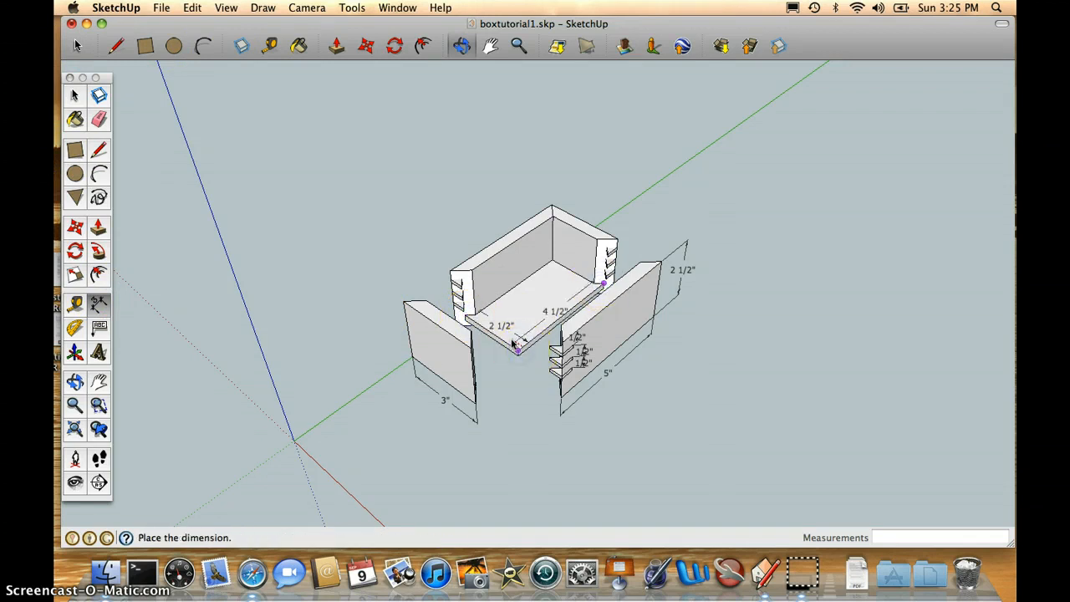
{"action": "left_click", "coordinate": [512, 341]}
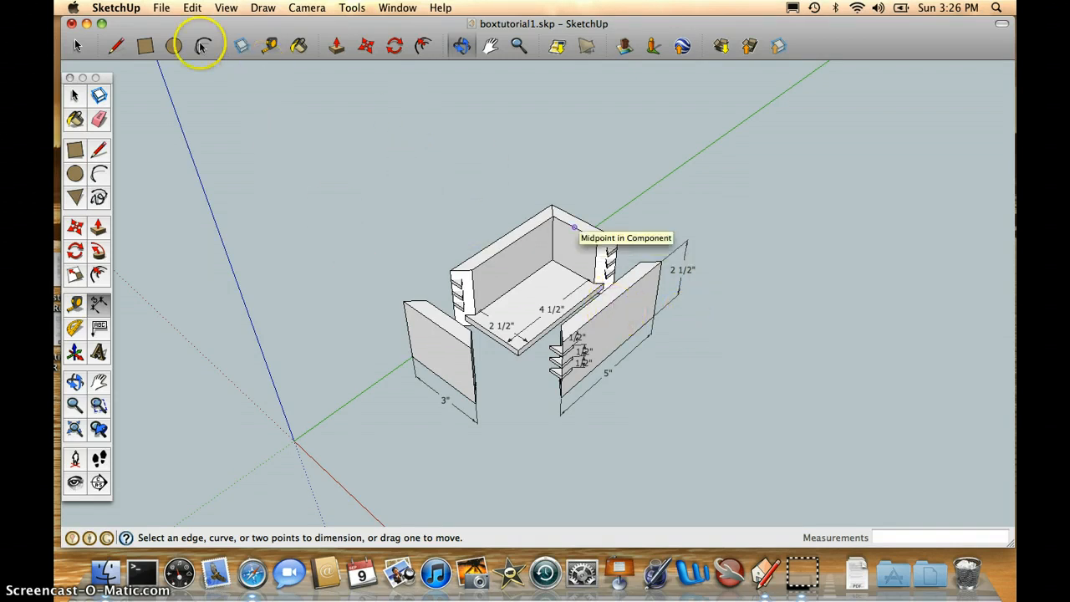
Step: Move the front long side with its corner splines about 11/16" outward along the red axis, away from the bottom panel
{"action": "left_click", "coordinate": [78, 46]}
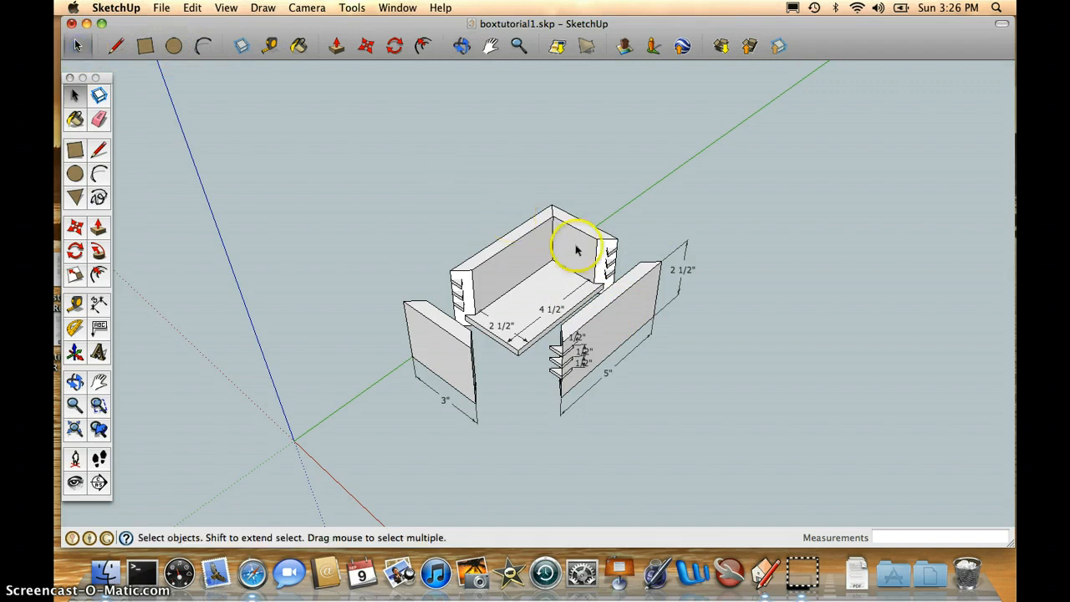
{"action": "left_click", "coordinate": [608, 300]}
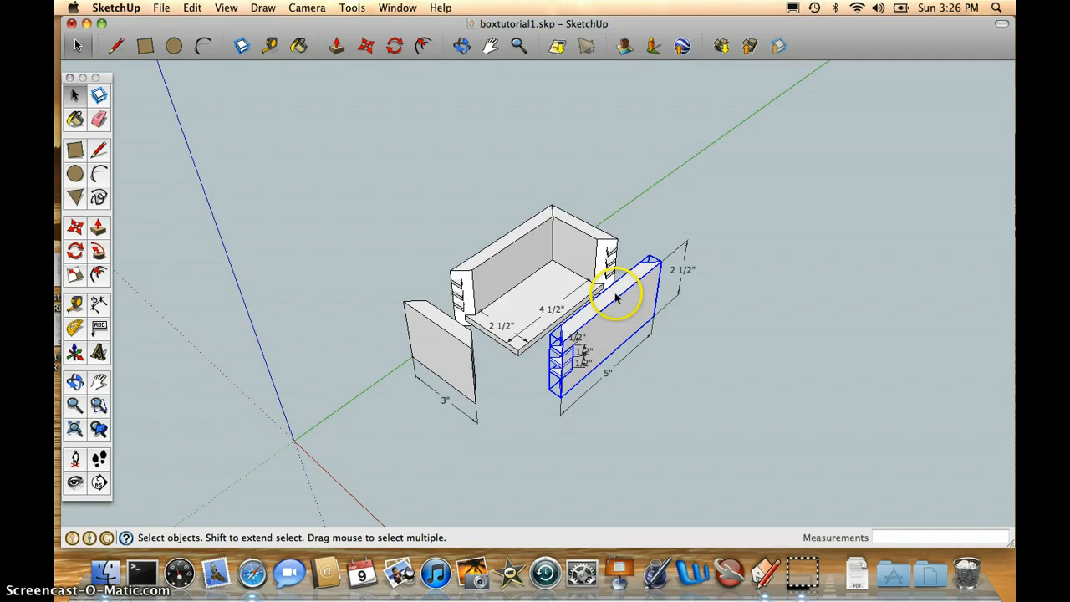
{"action": "left_click", "coordinate": [365, 45]}
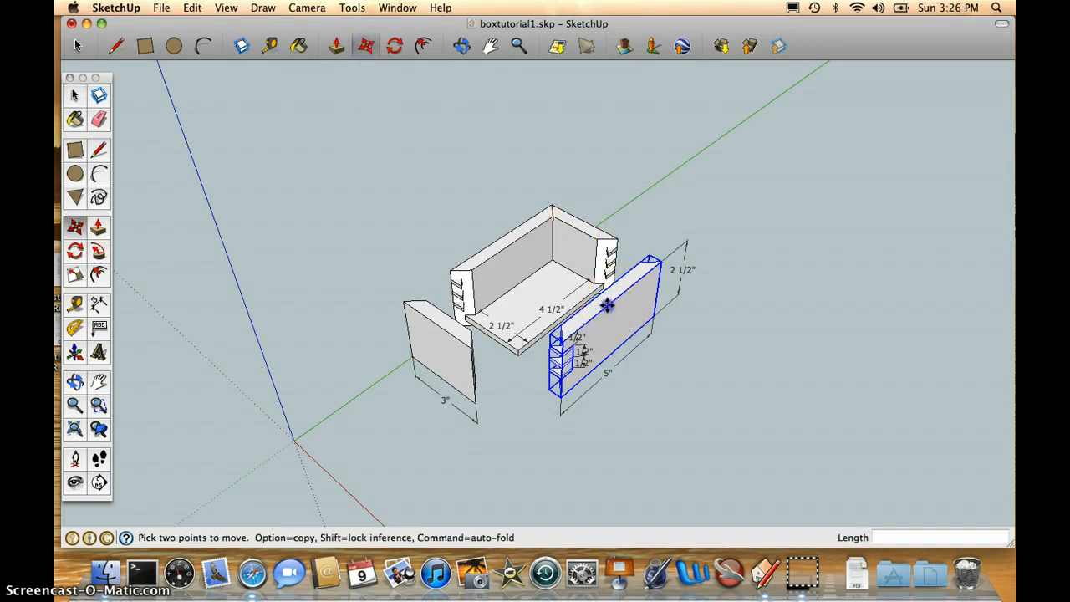
{"action": "left_click", "coordinate": [607, 306]}
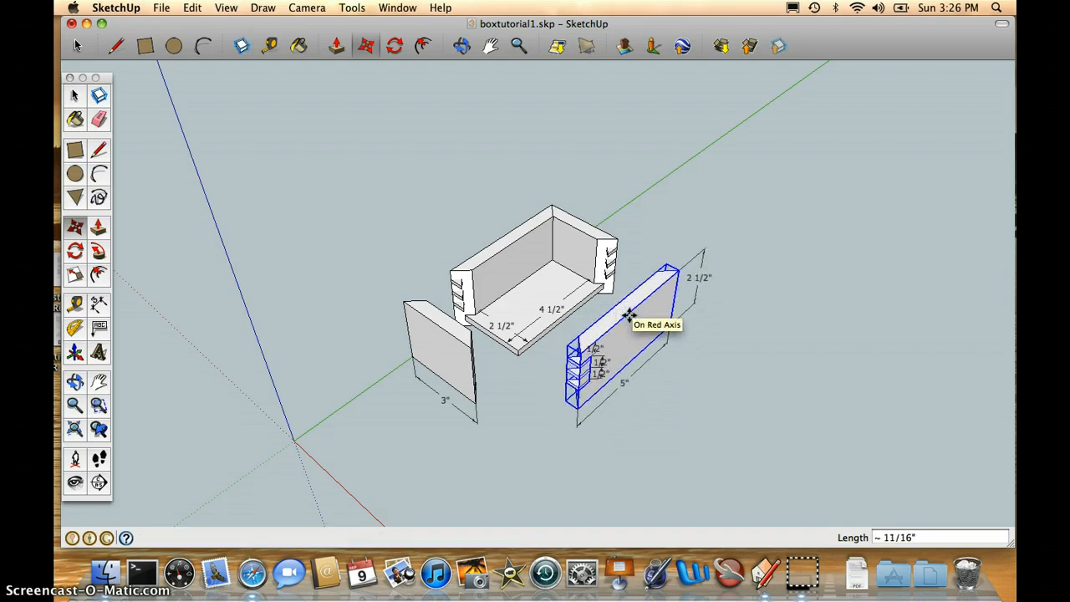
{"action": "left_click", "coordinate": [628, 314]}
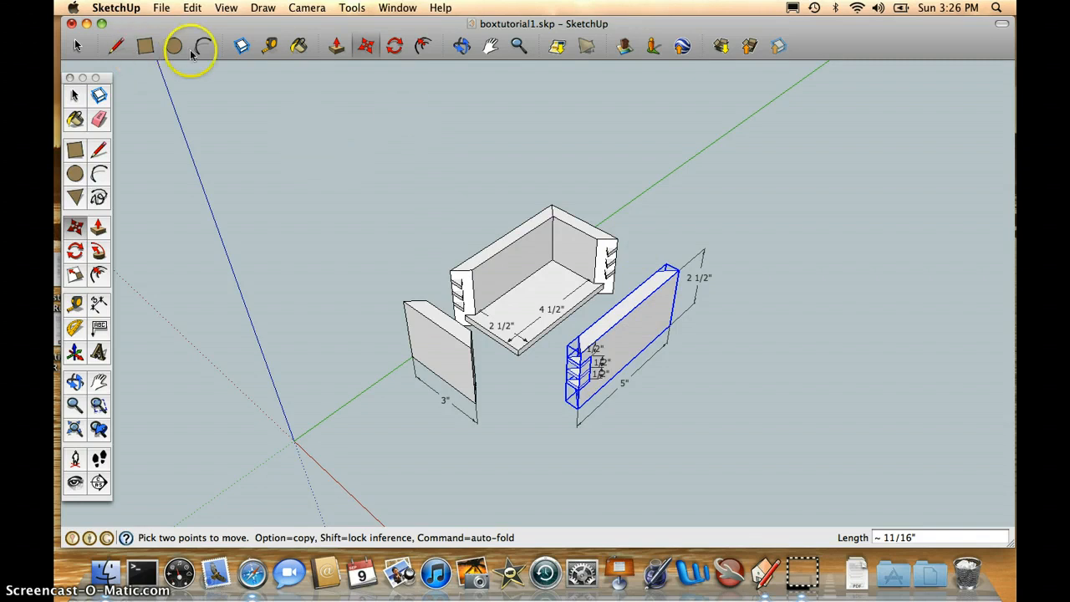
Step: Hide the drawing axes, clear the selection and save the model
{"action": "left_click", "coordinate": [228, 7]}
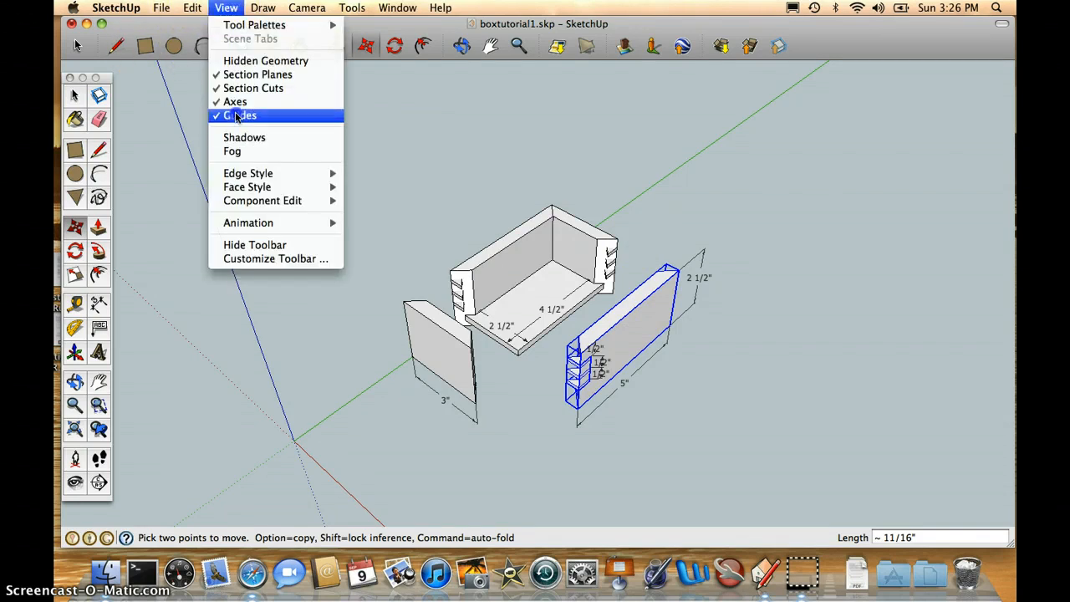
{"action": "left_click", "coordinate": [236, 101]}
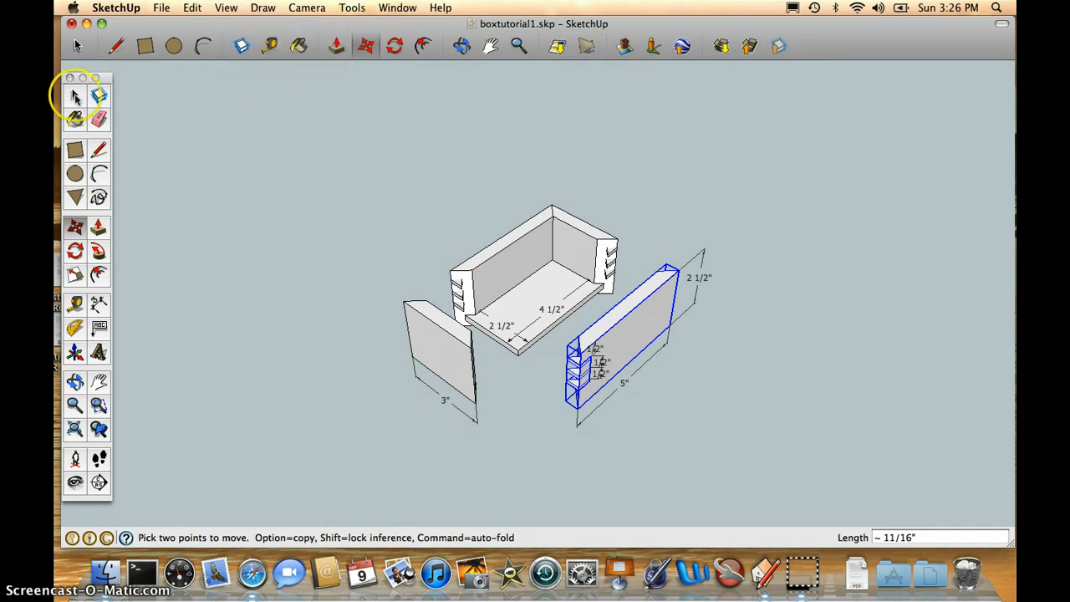
{"action": "left_click", "coordinate": [77, 46]}
{"action": "left_click", "coordinate": [272, 157]}
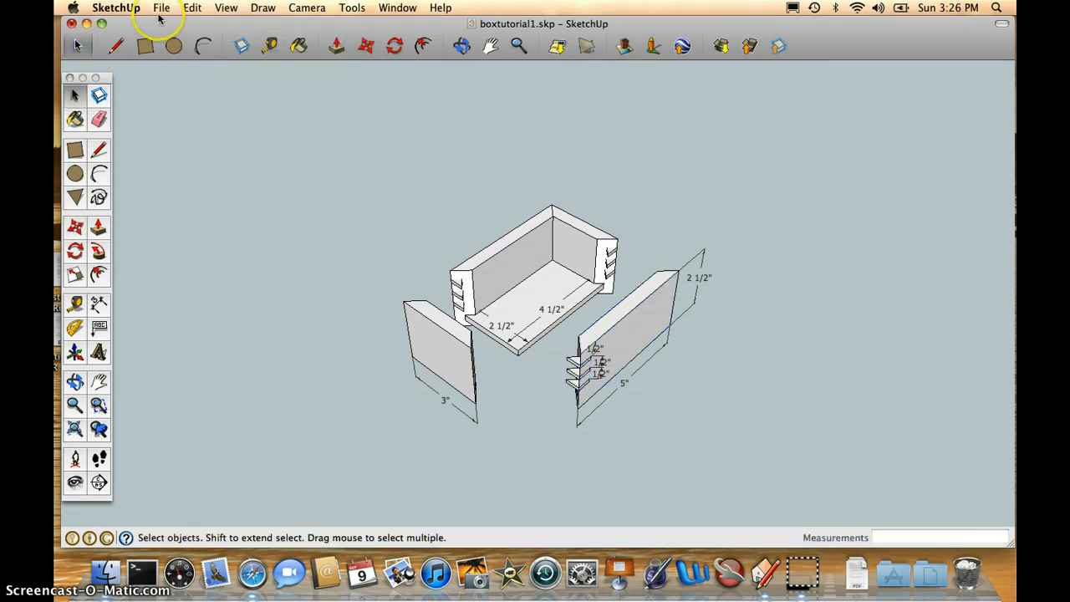
{"action": "left_click", "coordinate": [161, 7]}
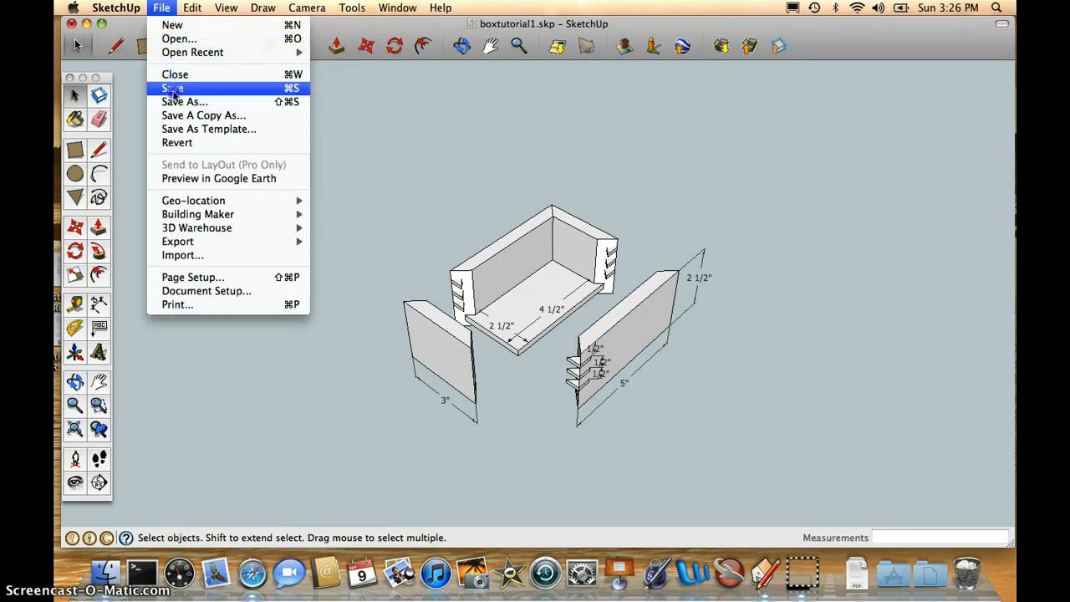
{"action": "left_click", "coordinate": [173, 88]}
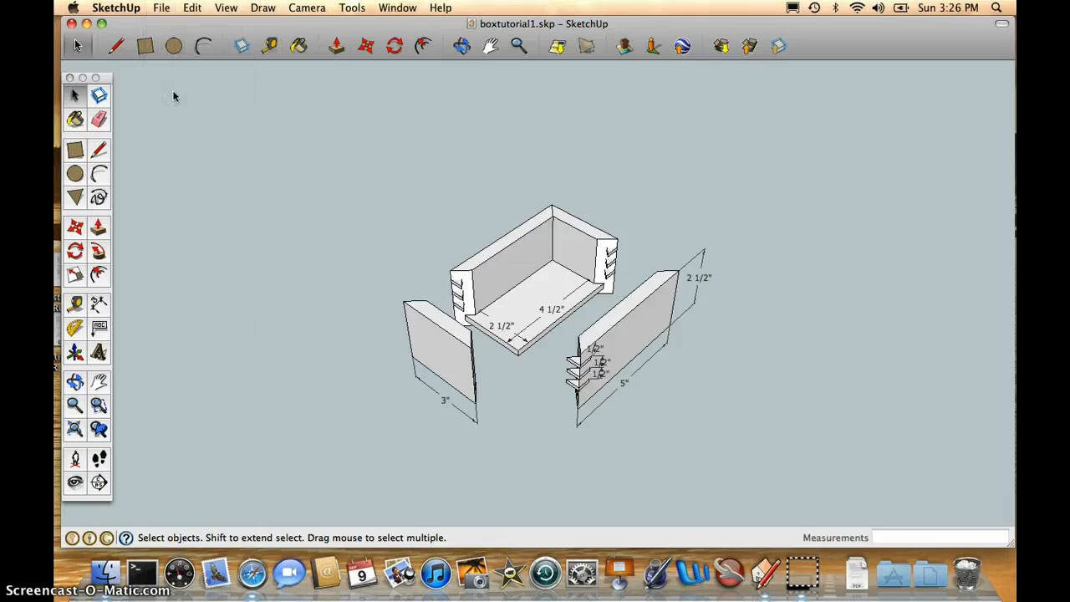
{"action": "left_click", "coordinate": [160, 9]}
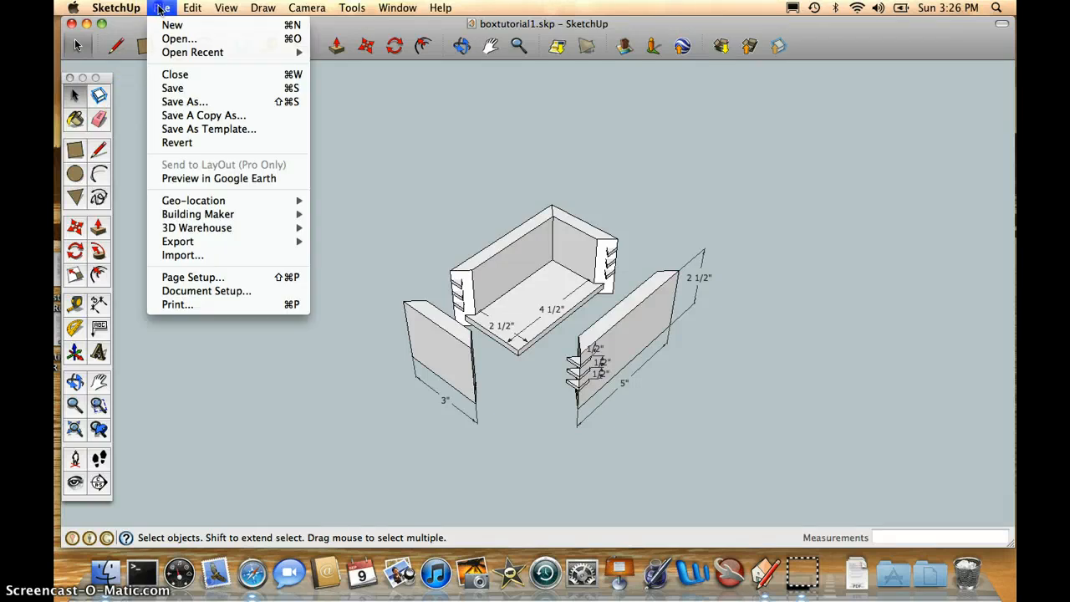
{"action": "left_click", "coordinate": [178, 304]}
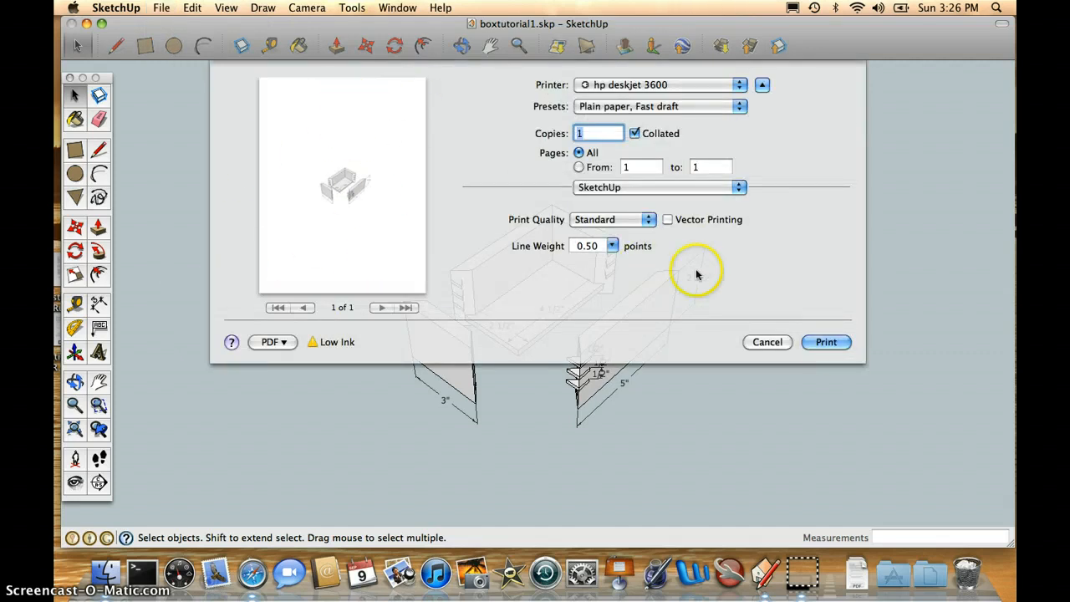
{"action": "left_click", "coordinate": [767, 342]}
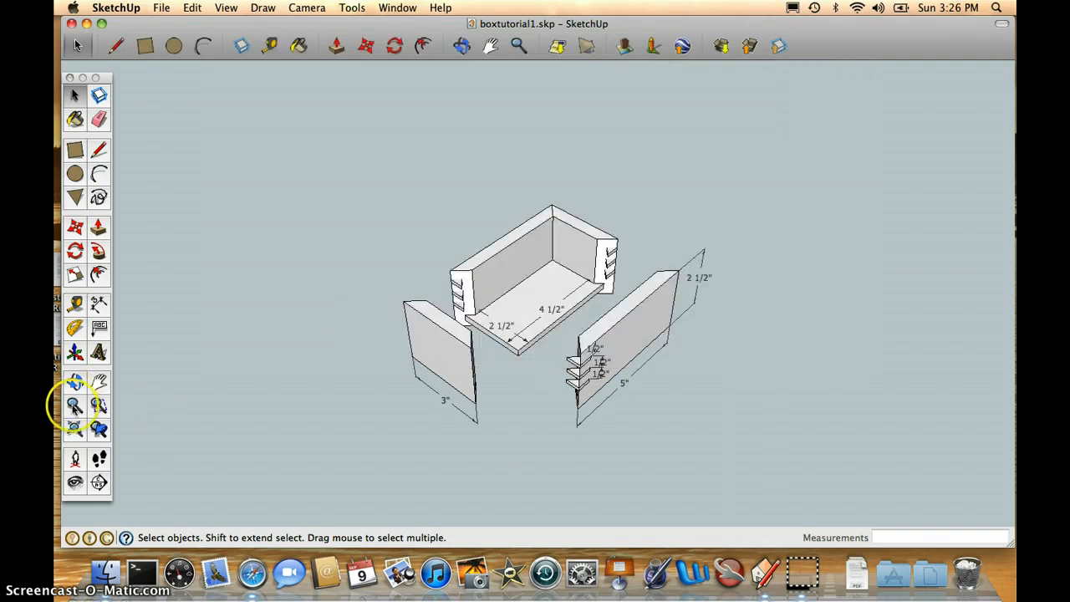
Step: Zoom to the extents of the exploded box and open the print settings with the page preview
{"action": "left_click", "coordinate": [74, 429]}
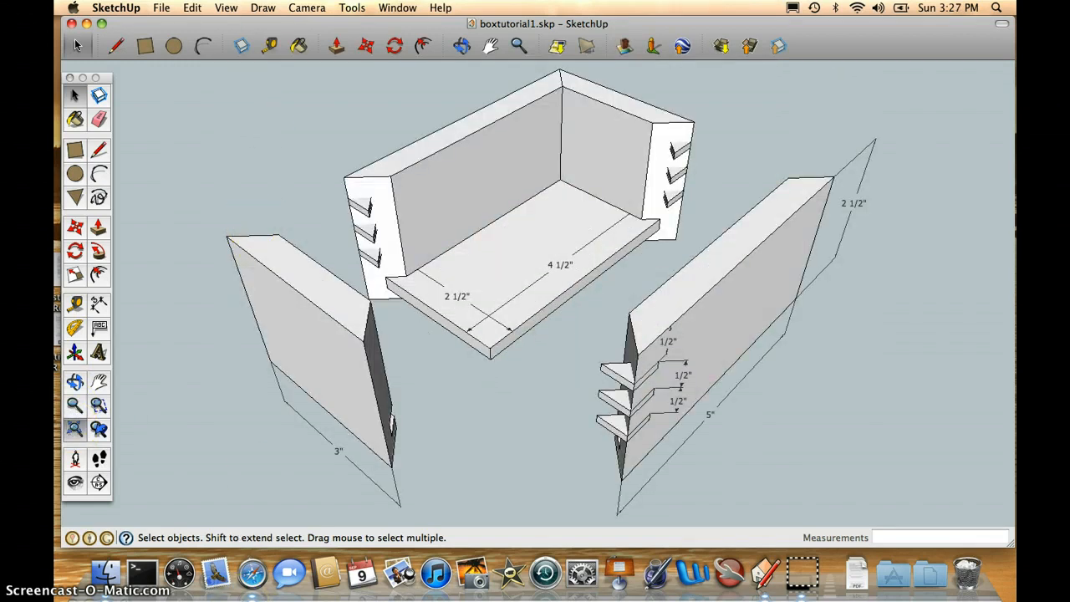
{"action": "left_click", "coordinate": [158, 15]}
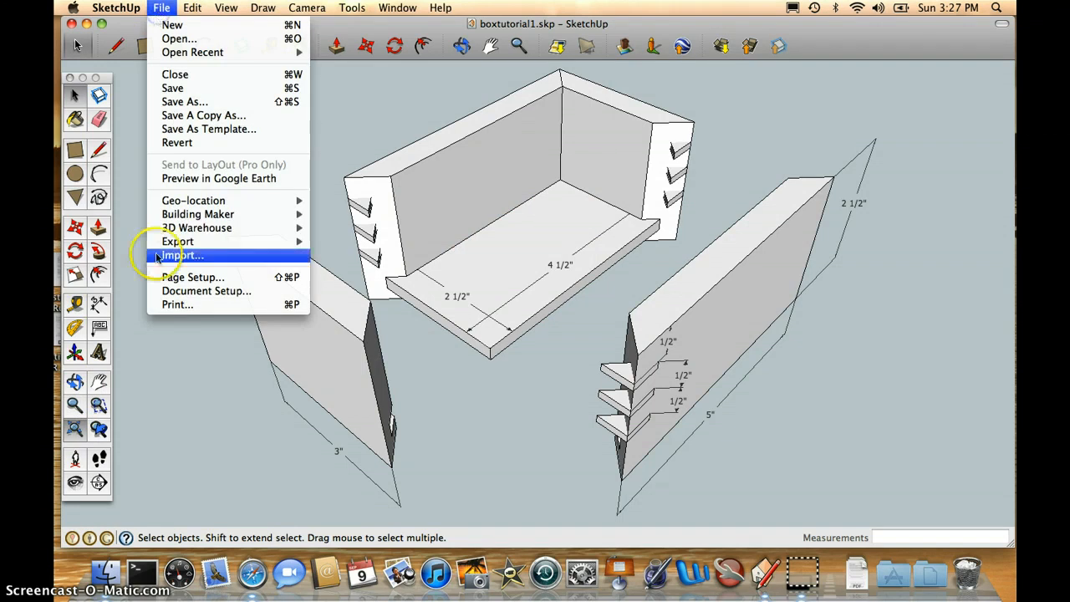
{"action": "left_click", "coordinate": [173, 308]}
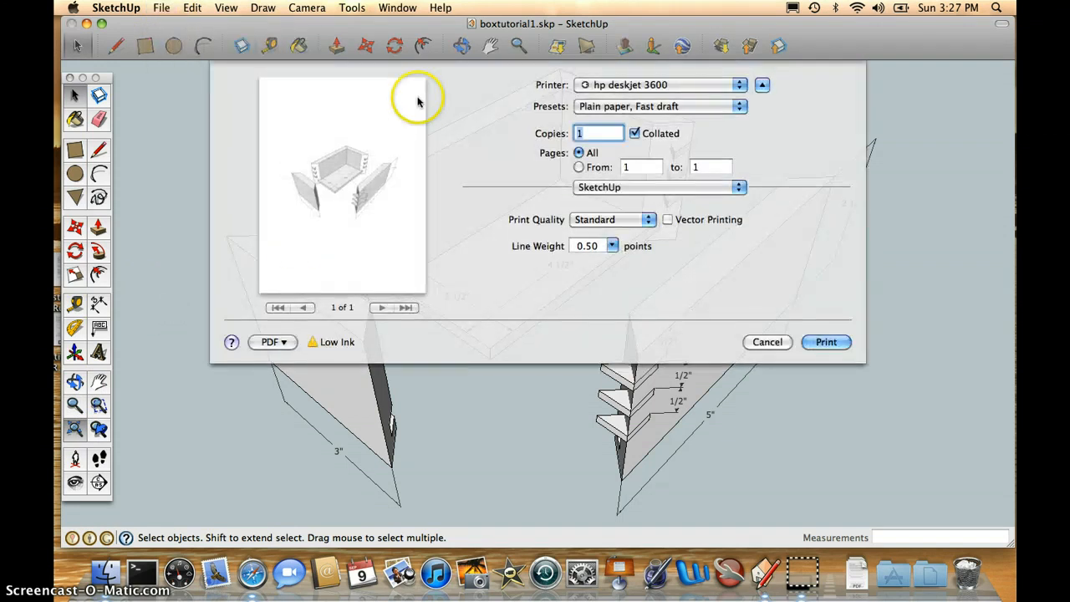